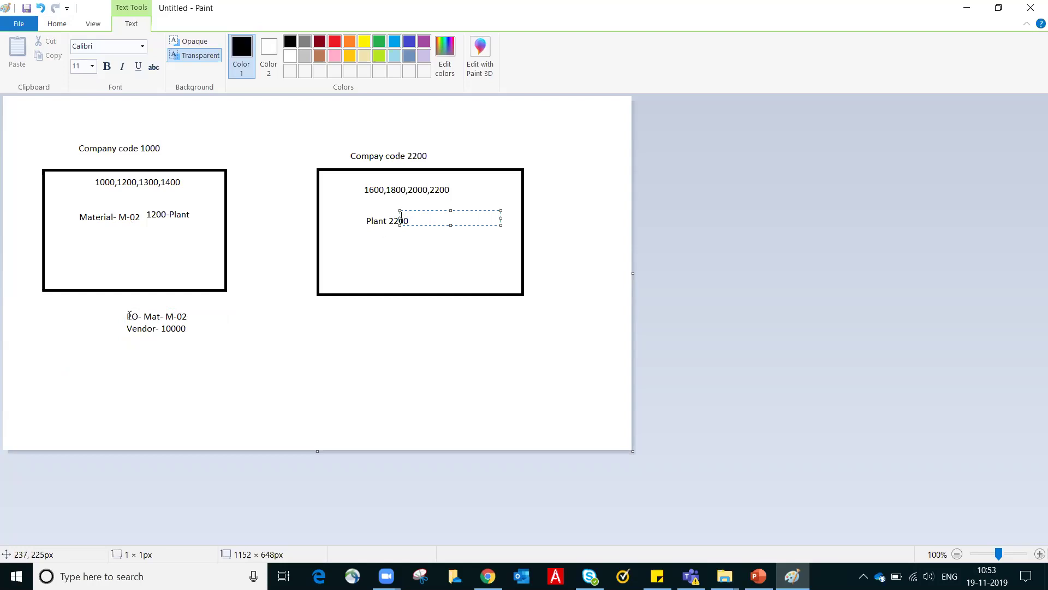
Add a four-line note below the Vendor line: OBD- VL10D, PGI- VL02N, Billing - and MIGO
click(80, 354)
text(OBD- VL10D)
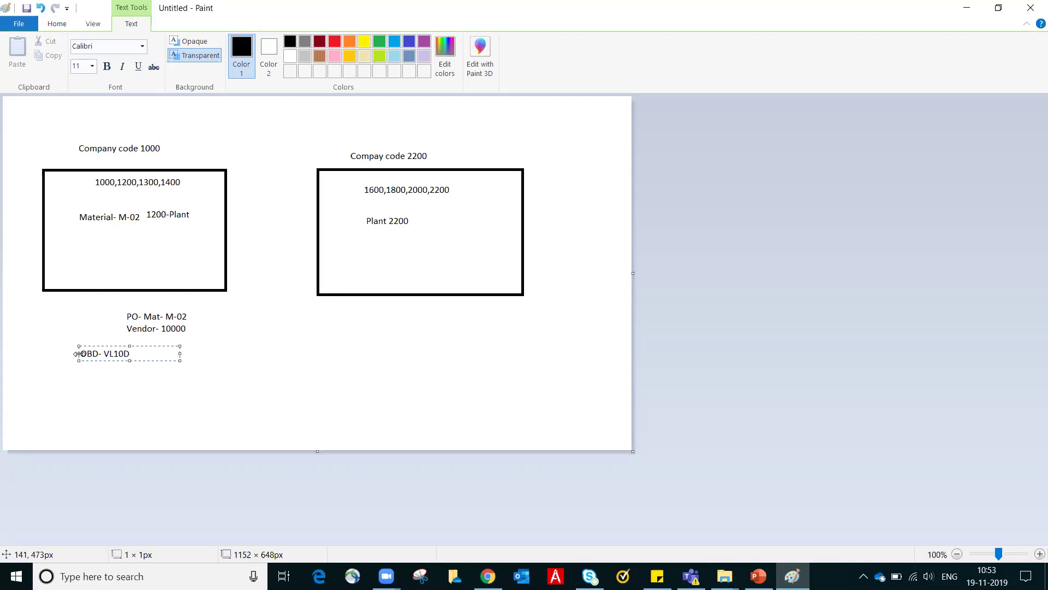
key(Return)
text(PGI- VL02N)
key(Return)
text(Billing =)
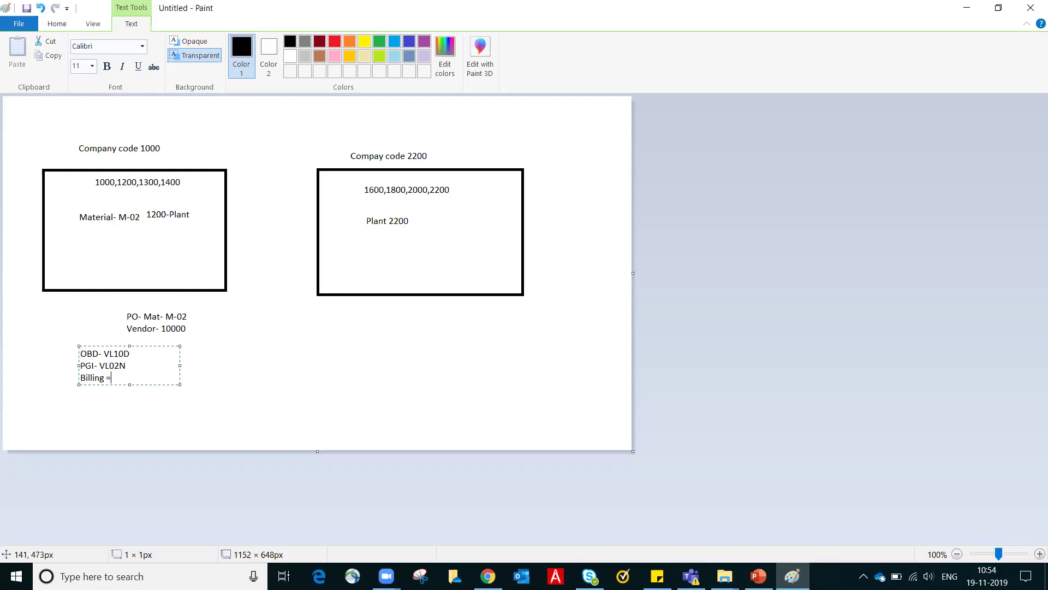
key(BackSpace)
text(-)
key(Return)
text(MIGO)
click(396, 220)
Launch SAP Logon 710 from its desktop shortcut
click(396, 221)
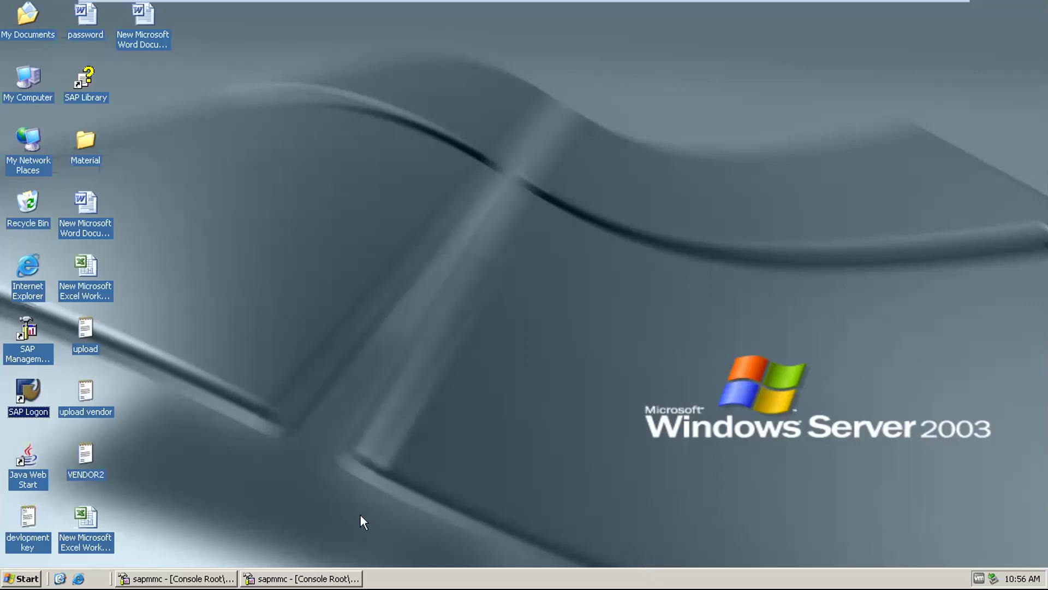
double_click(25, 395)
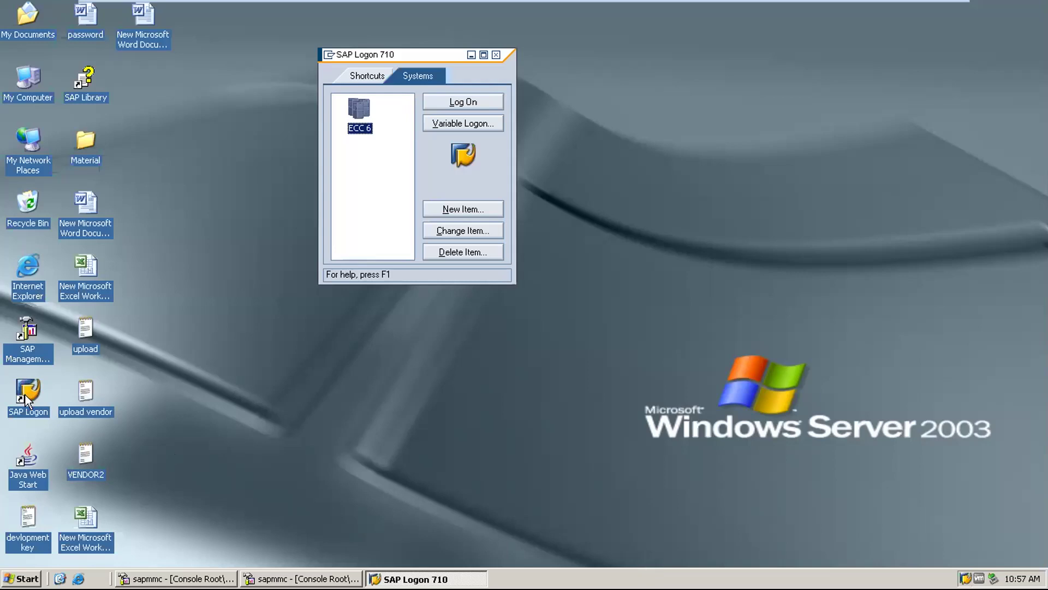
Log on to the ECC 6 system using the suggested user name
click(445, 102)
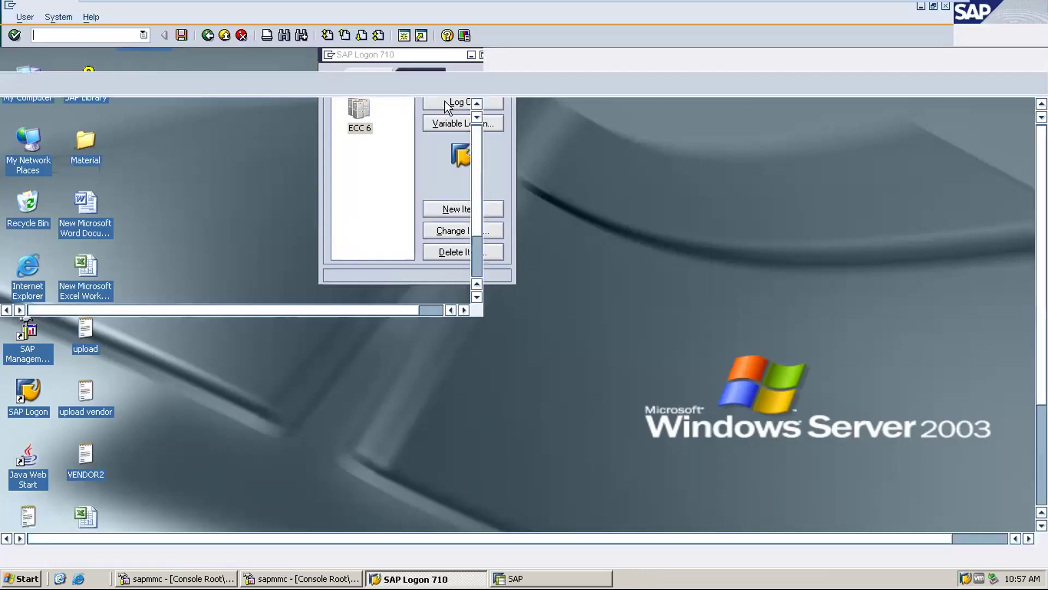
text(s)
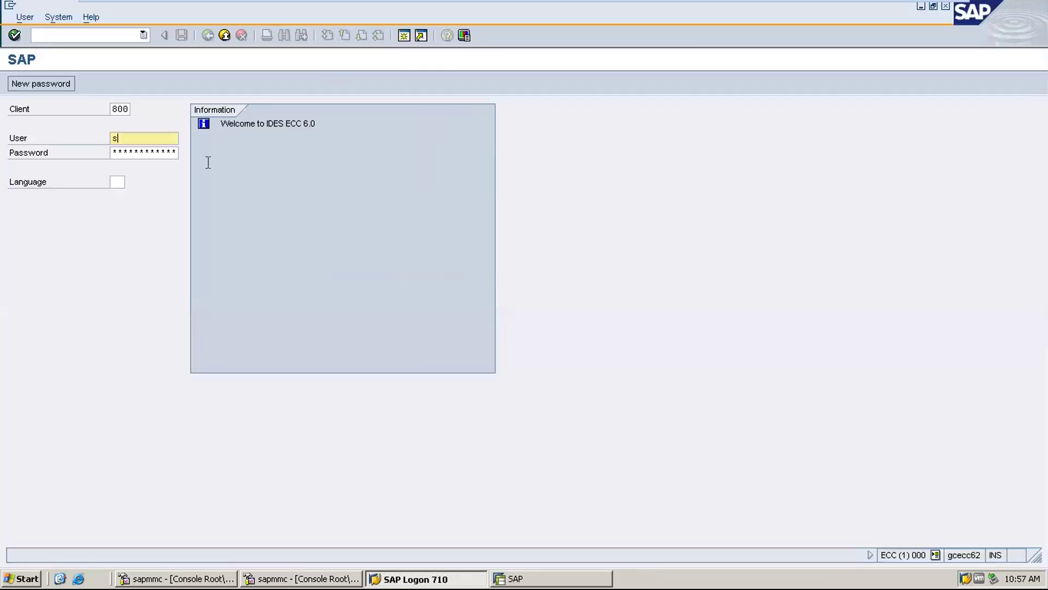
text(a)
click(147, 152)
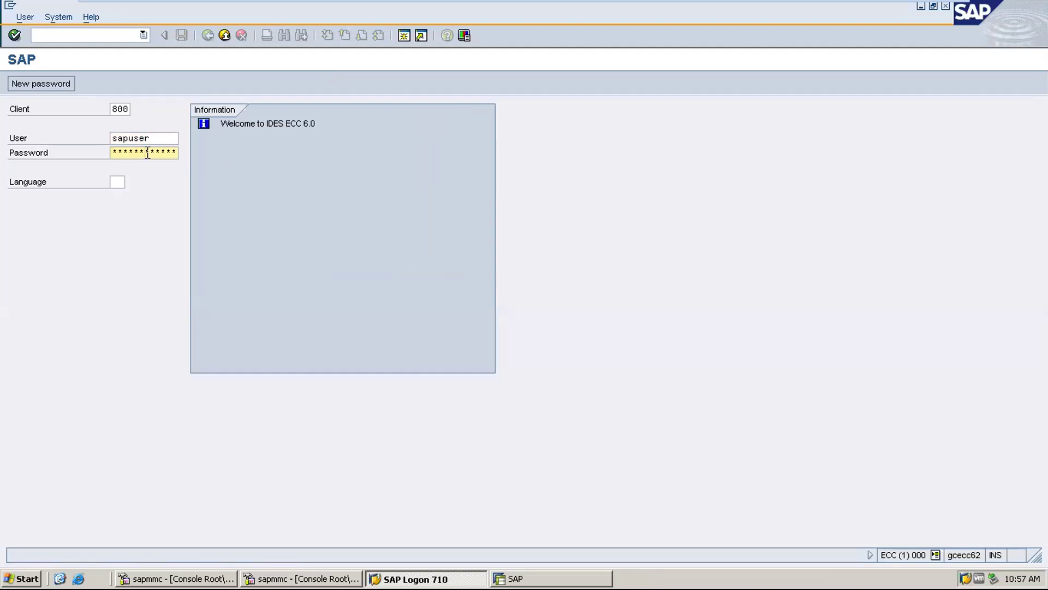
key(Return)
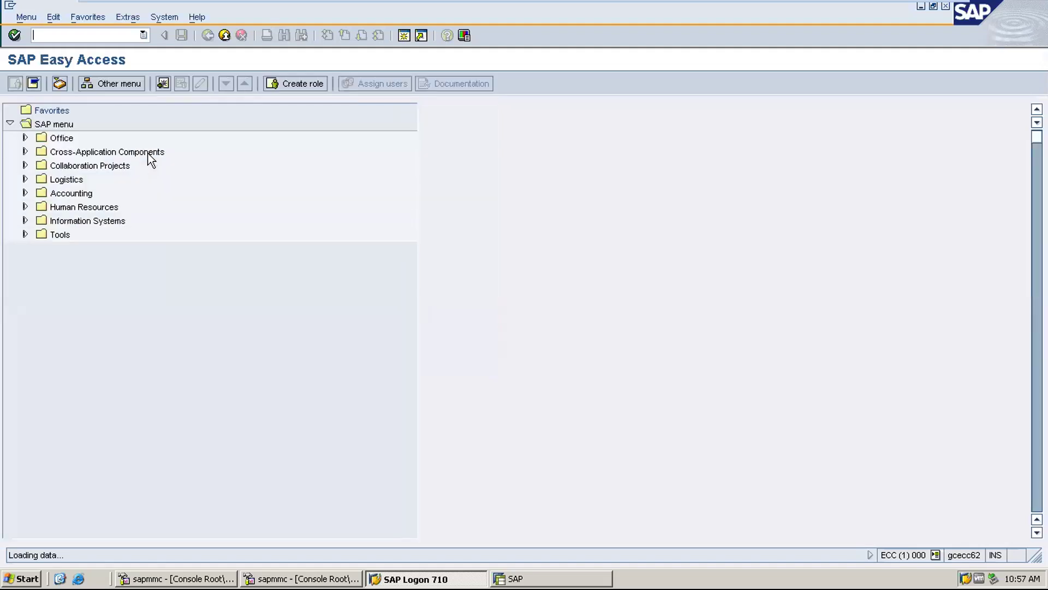
Enter transaction MM01 to reach the Create Material initial screen
click(48, 36)
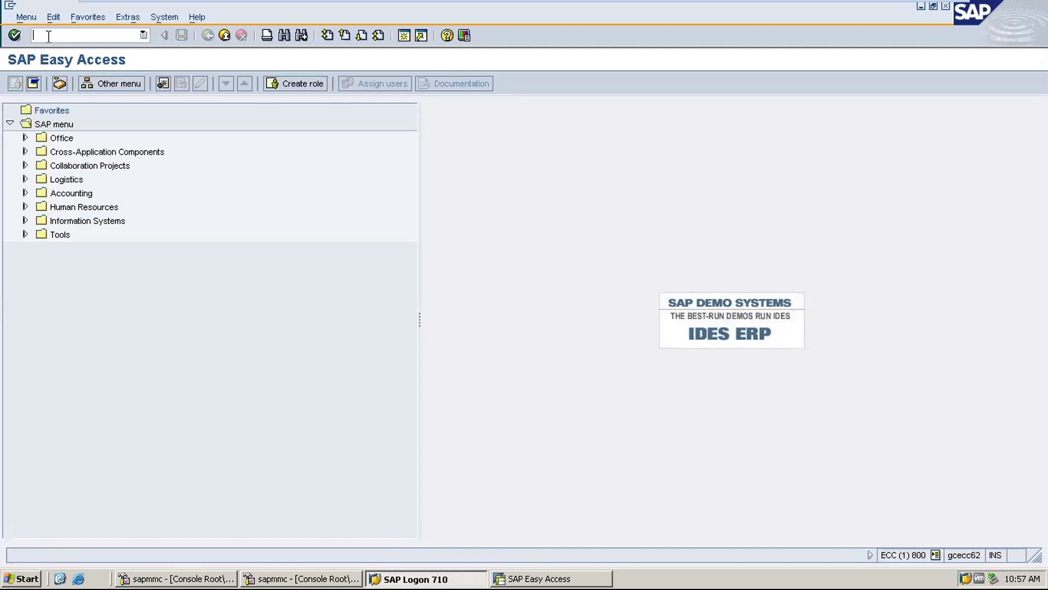
text(mm0)
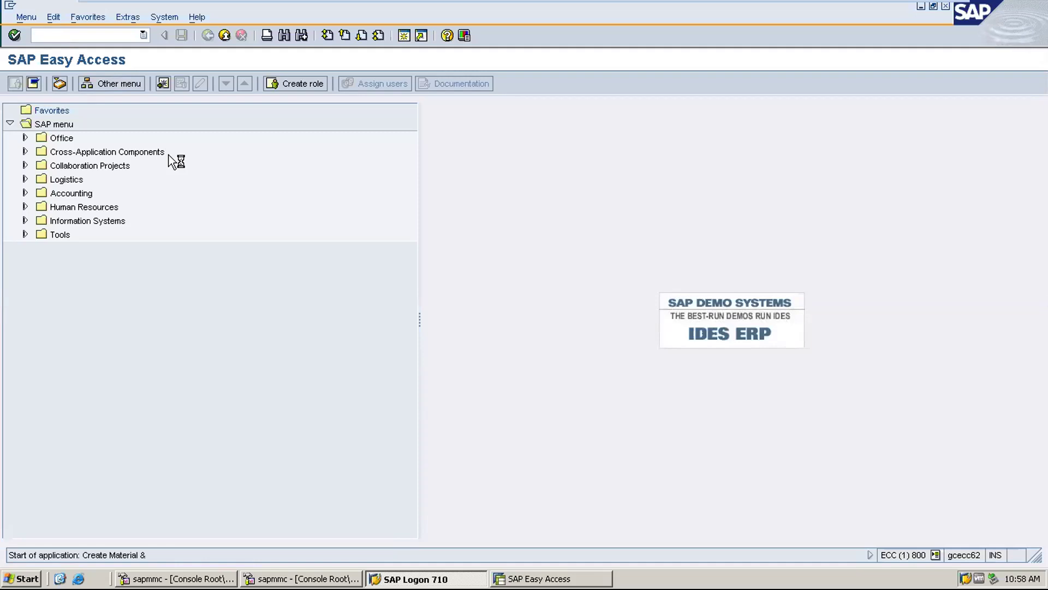
click(117, 142)
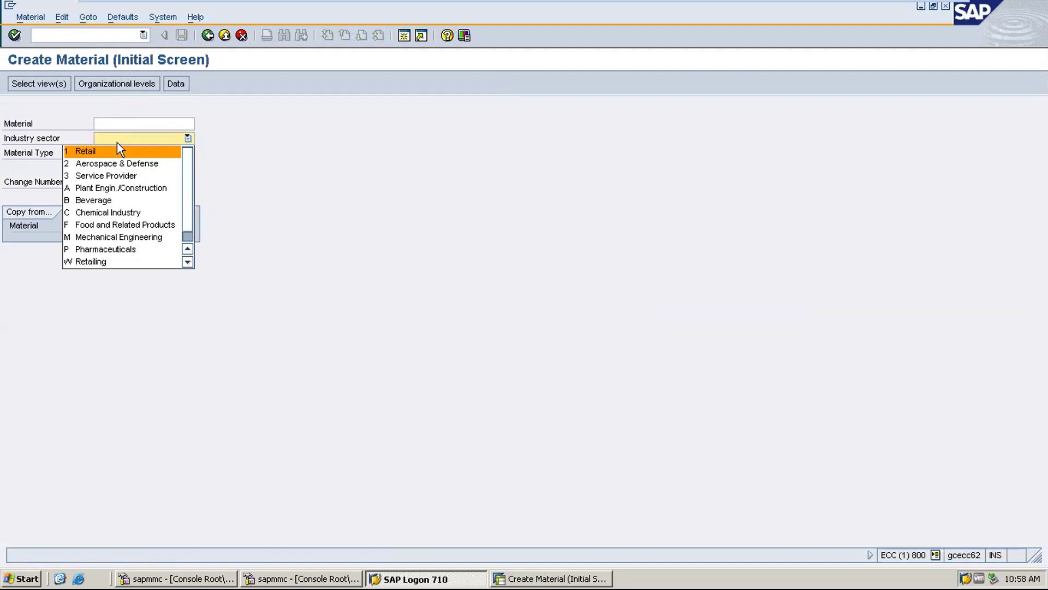
Choose Mechanical Engineering, type HALB copied from M-02, with the Sales and Purchasing views
click(117, 142)
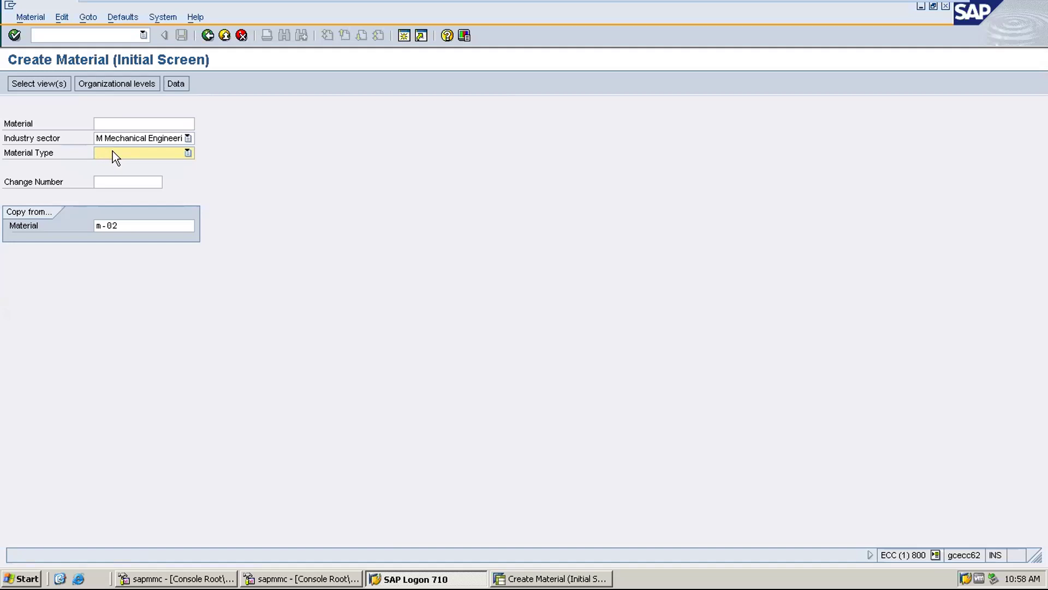
key(h)
key(Return)
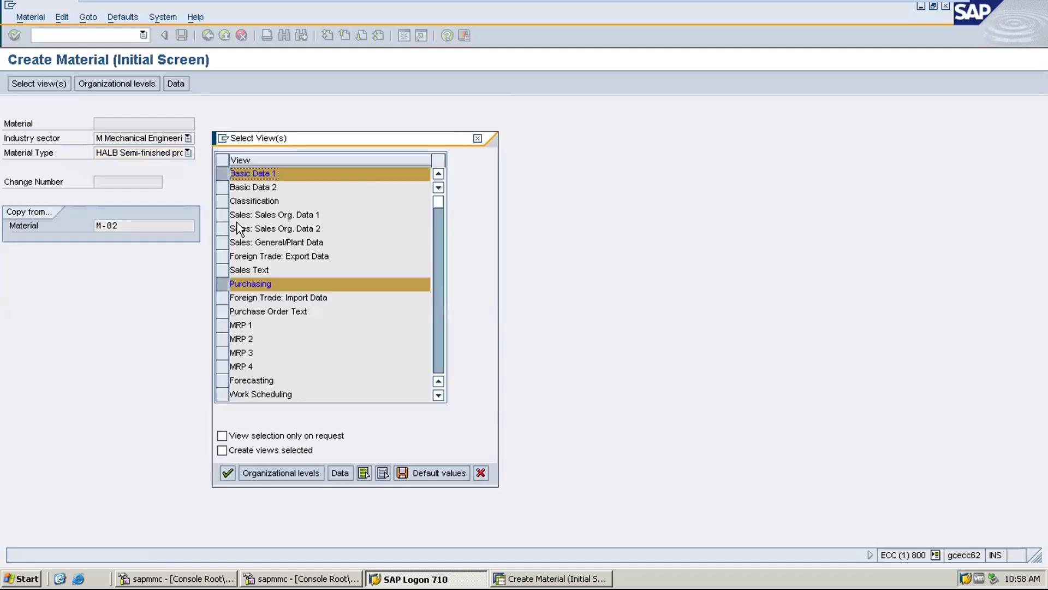
click(222, 215)
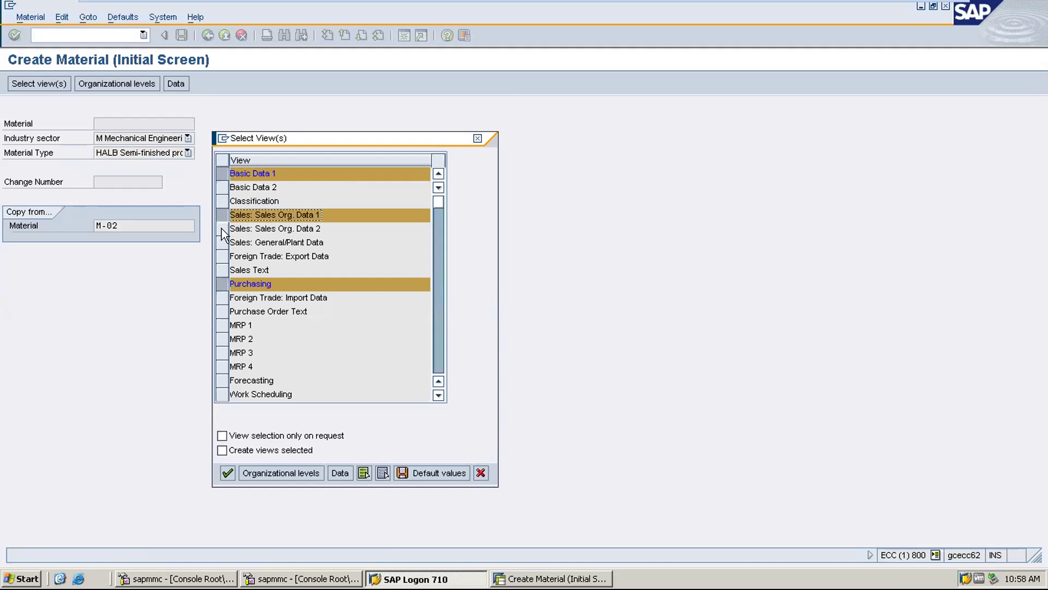
click(221, 229)
click(222, 243)
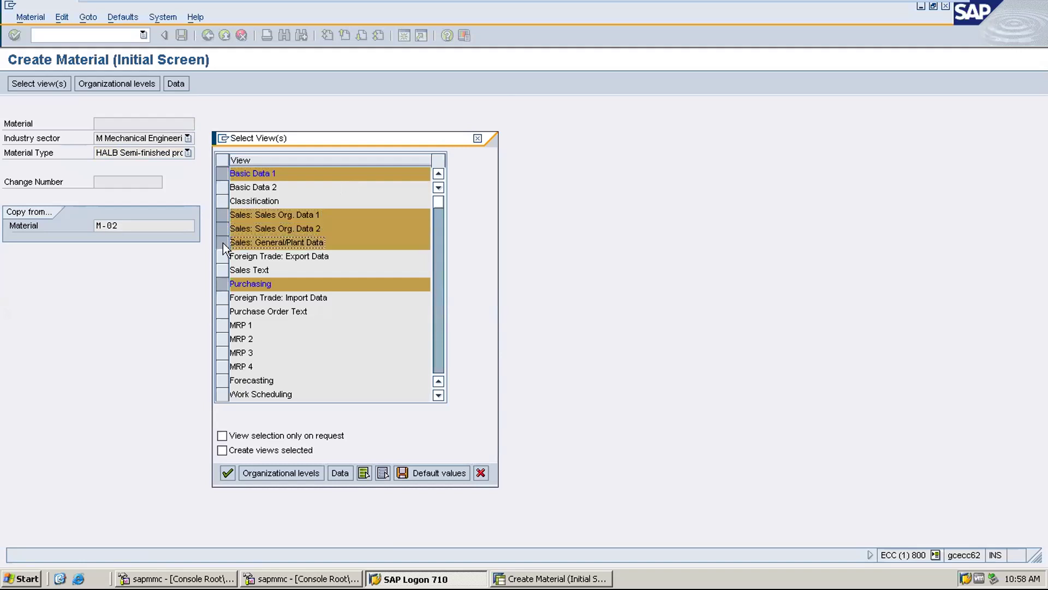
click(228, 473)
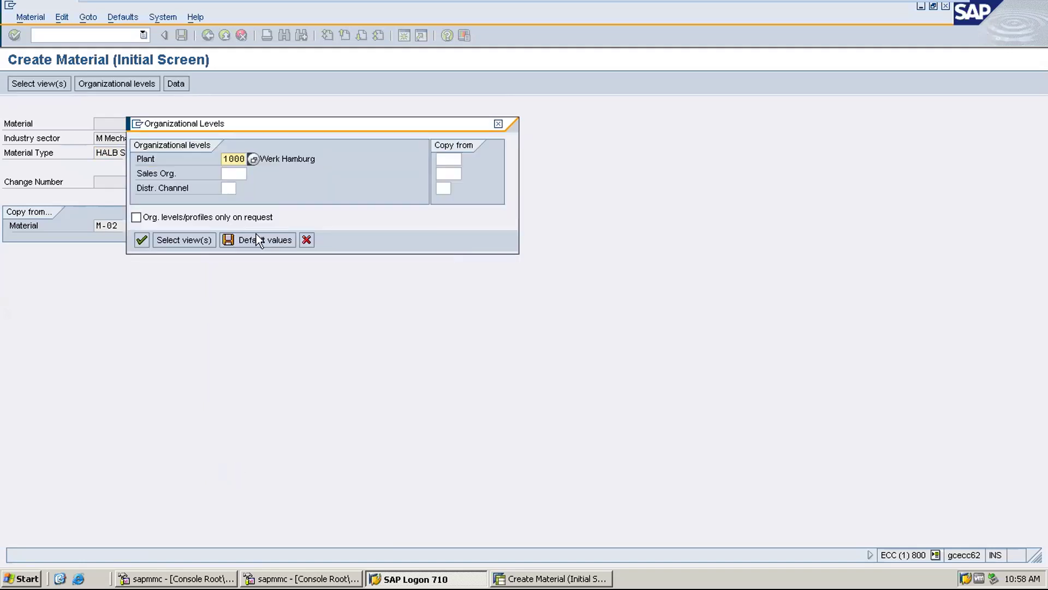
Set organizational levels to plant 1200, sales org 2200 and distribution channel 10
drag(224, 158, 294, 158)
text(1200)
click(234, 174)
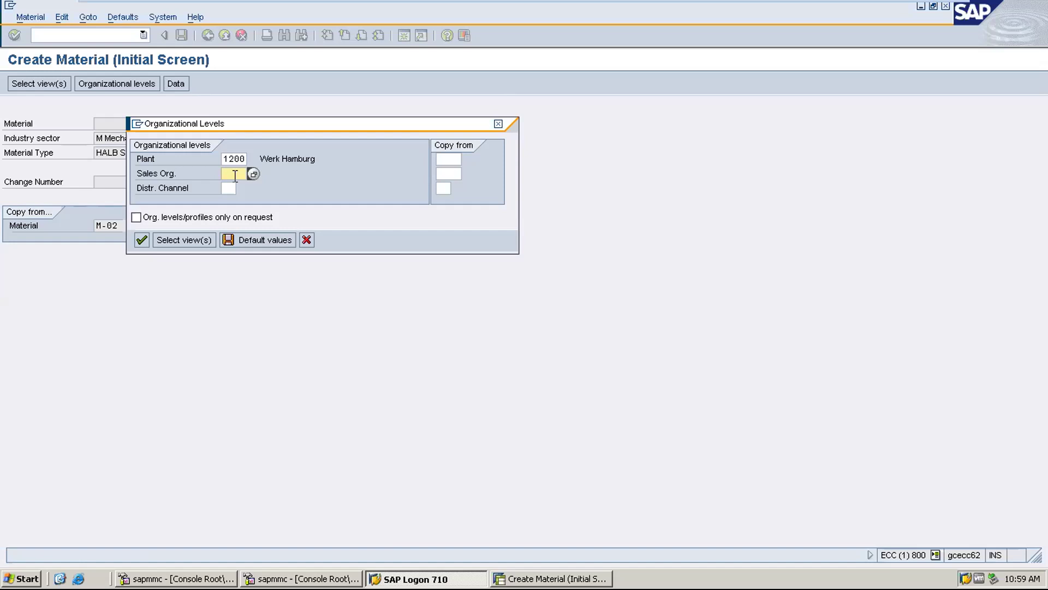
text(2200)
click(226, 187)
text(10)
click(141, 241)
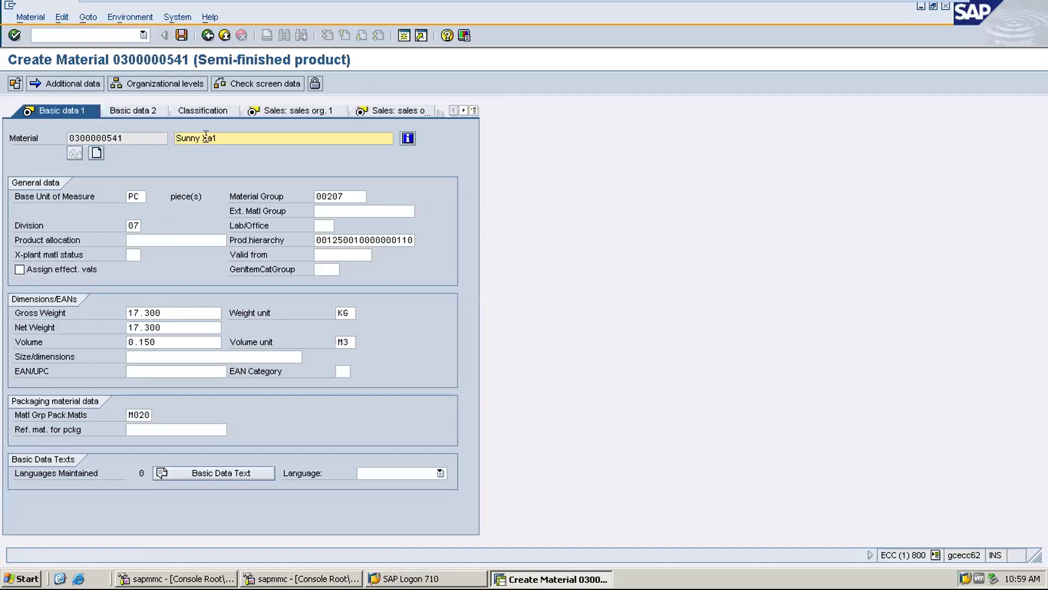
Replace the material description with 'Intra STO' and accept the basic data
drag(218, 137, 108, 134)
text(Intra STO)
double_click(141, 196)
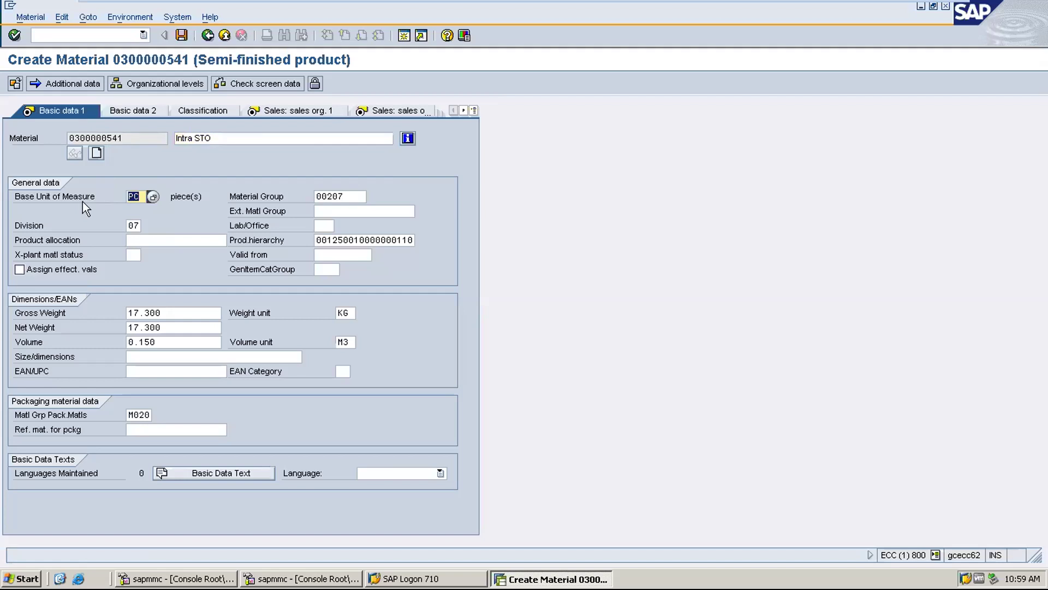
double_click(344, 198)
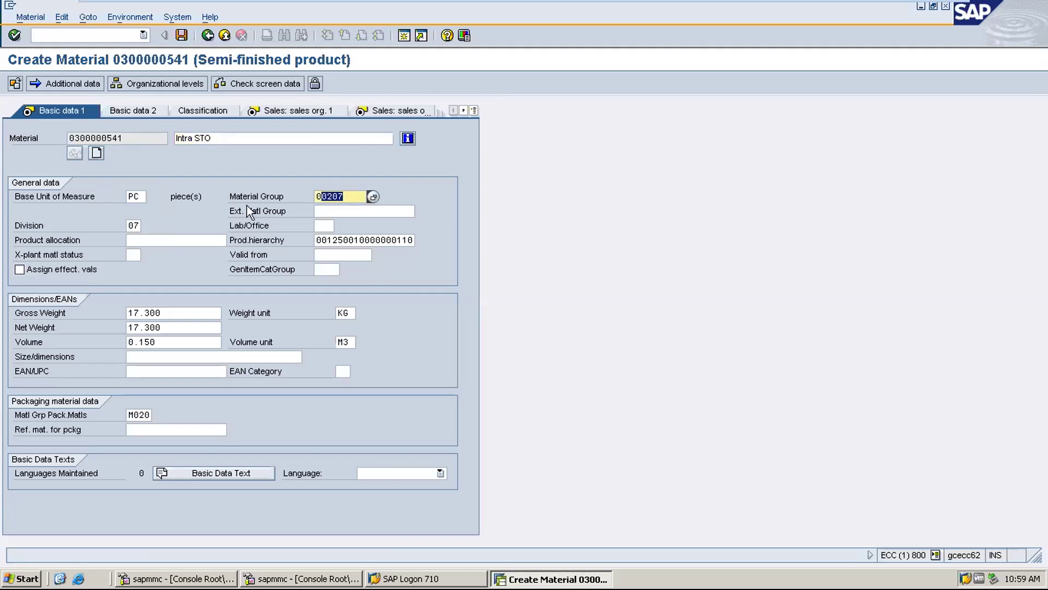
key(Return)
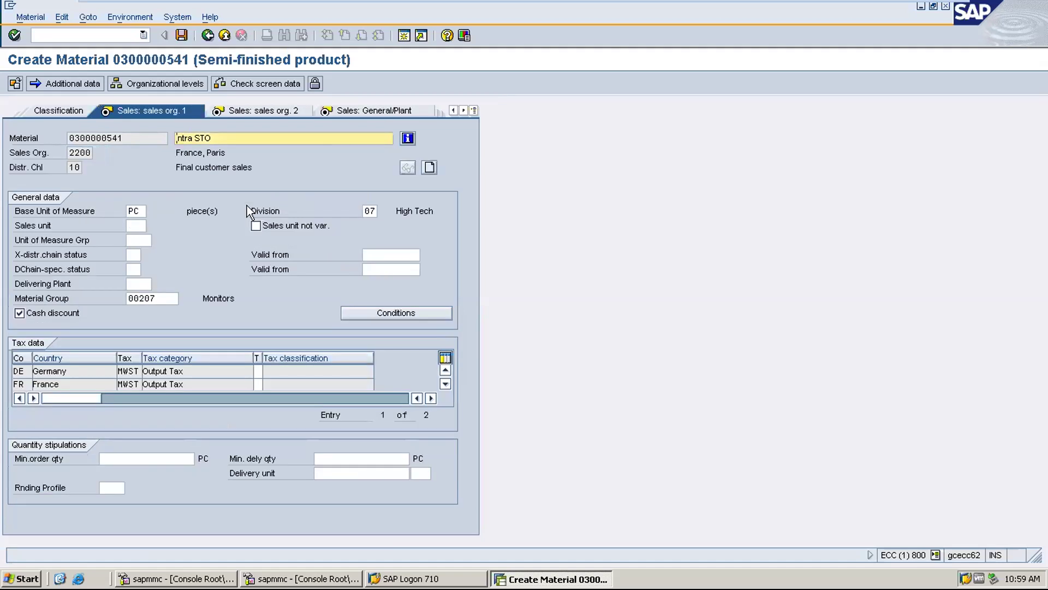
Set tax classification 1 for Germany and France on Sales org 1
double_click(370, 211)
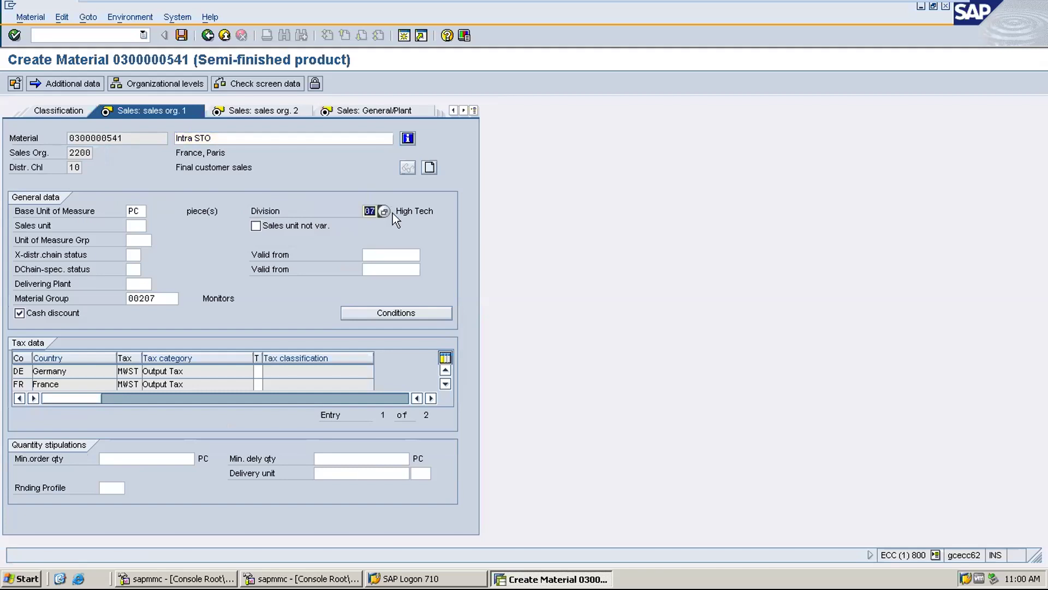
click(257, 372)
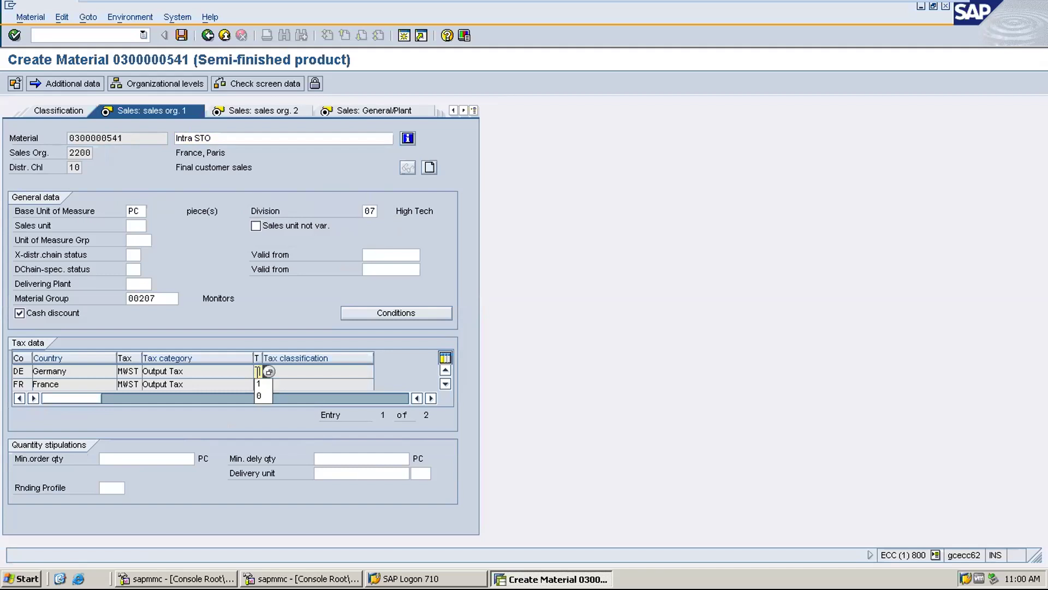
click(259, 384)
click(257, 384)
click(259, 396)
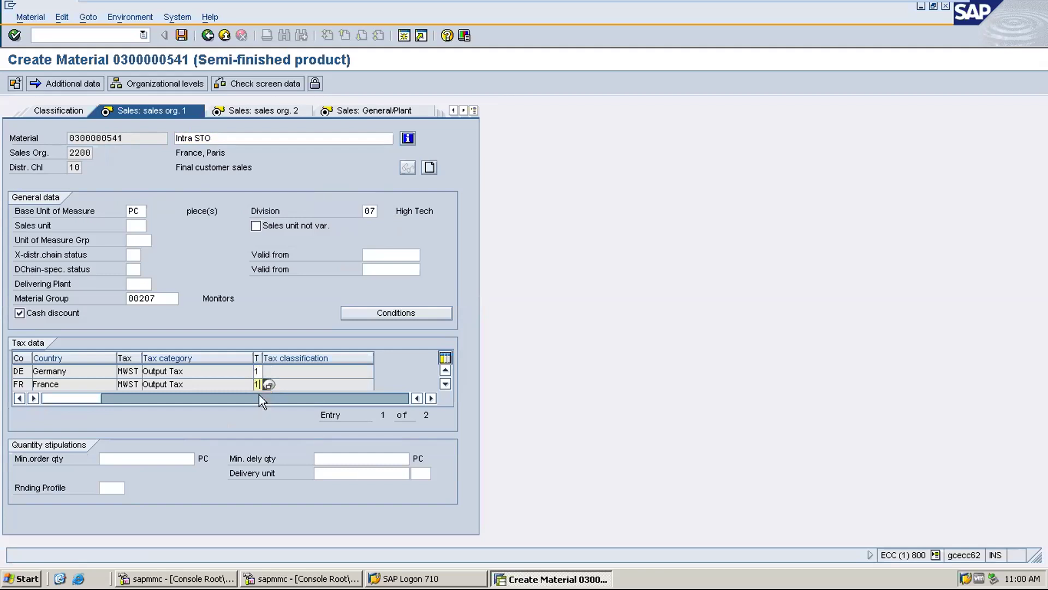
click(402, 270)
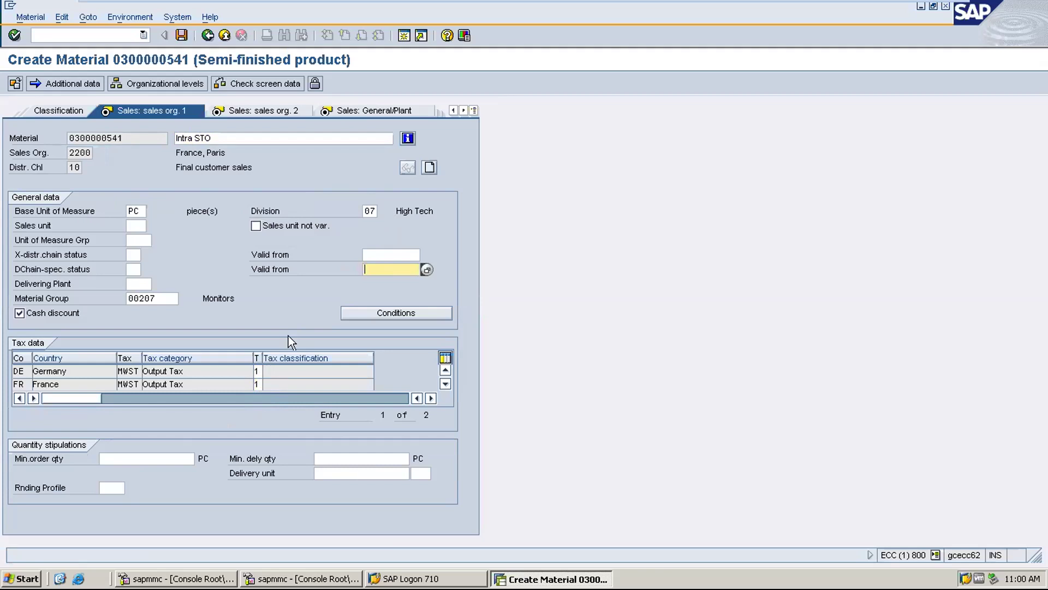
click(68, 286)
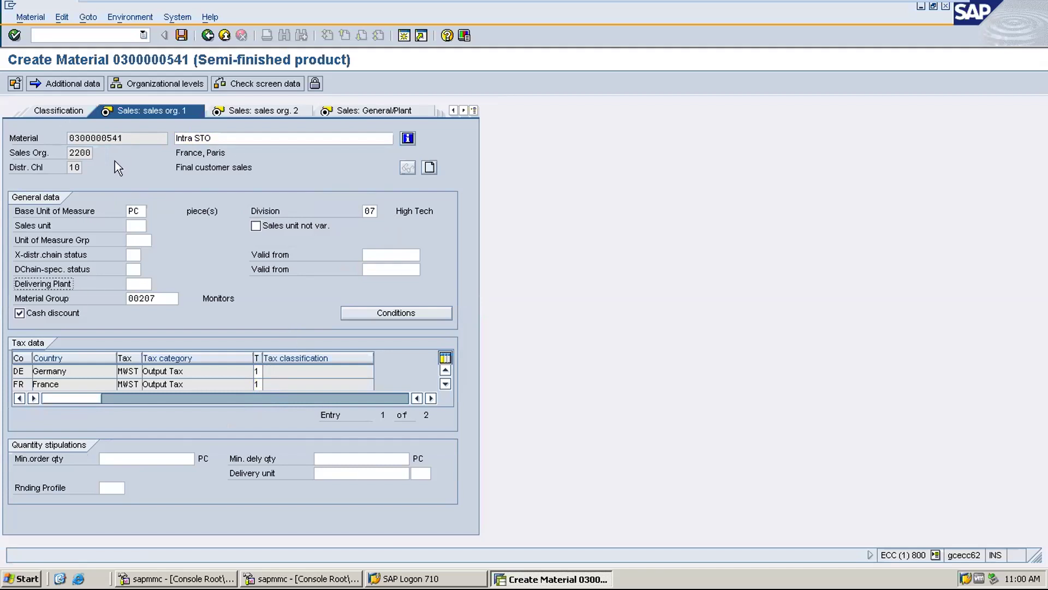
click(316, 551)
key(Return)
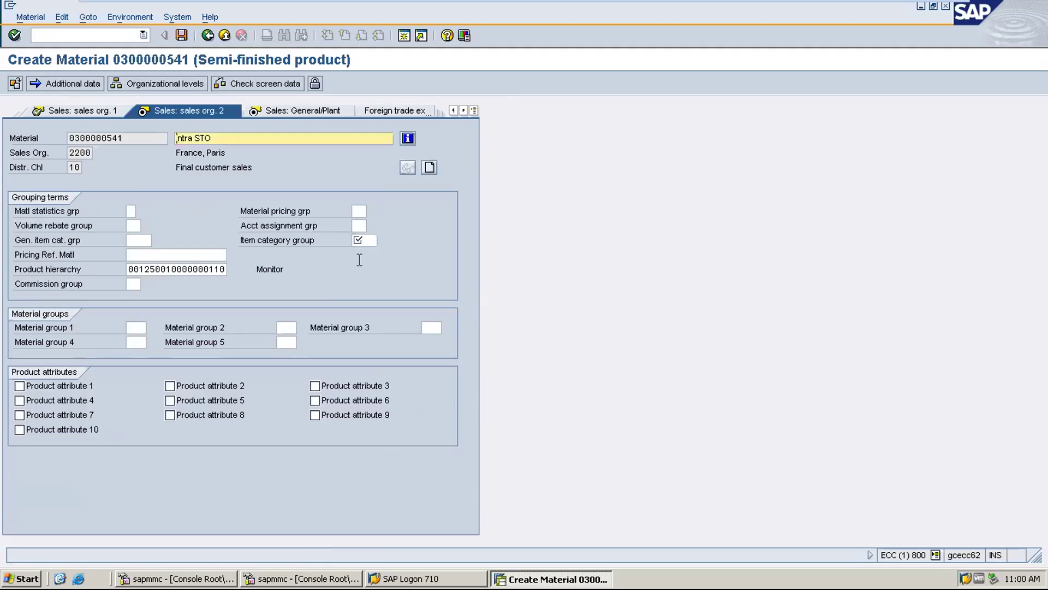
Set the item category group to BANS on Sales: sales org. 2
click(365, 240)
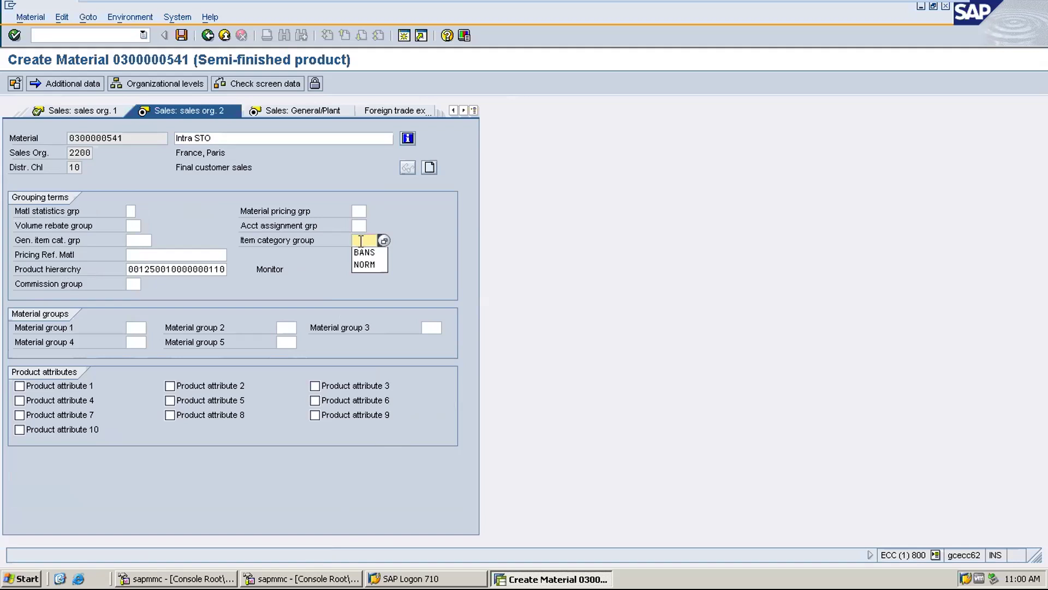
click(272, 263)
click(360, 241)
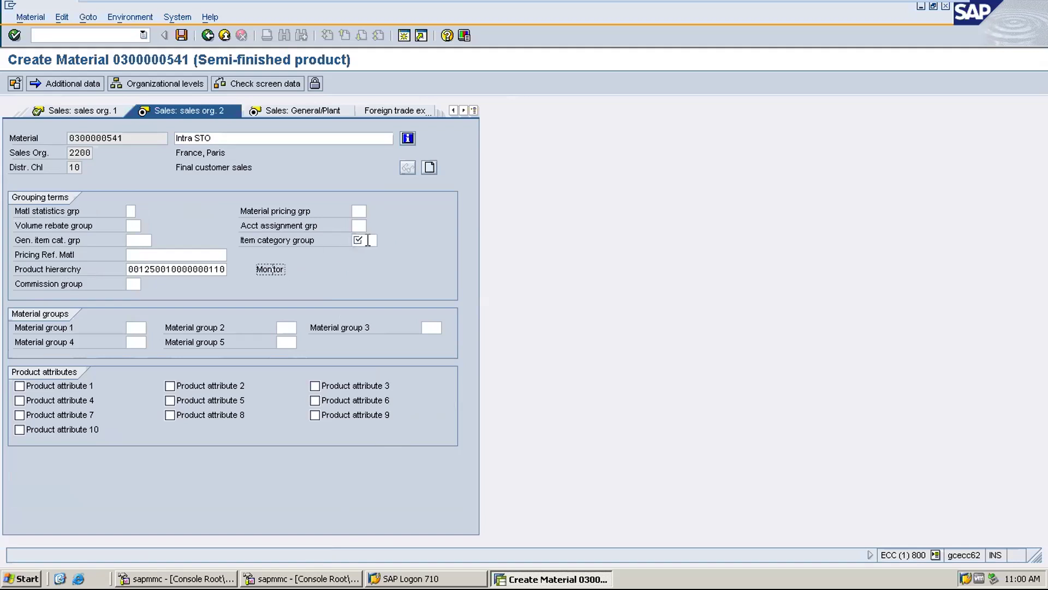
click(367, 255)
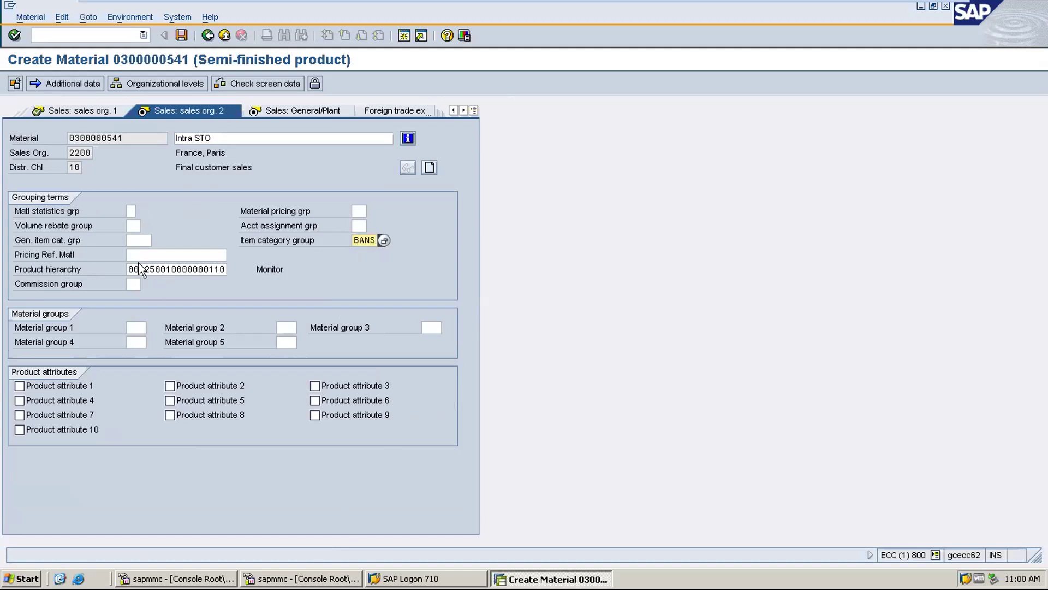
key(Return)
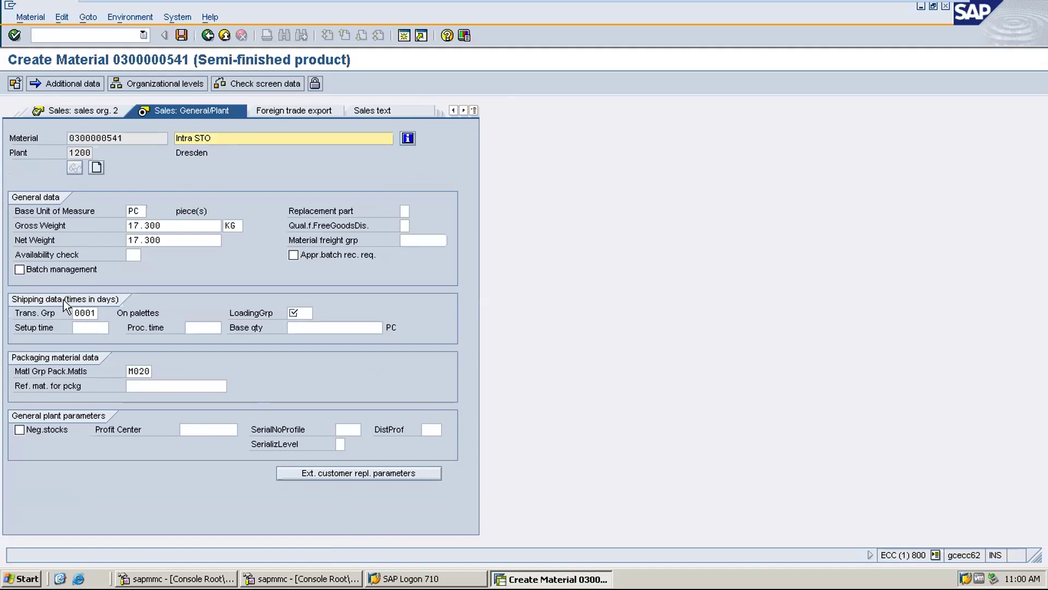
Set loading group 0003 on the Sales: General/Plant data
double_click(82, 313)
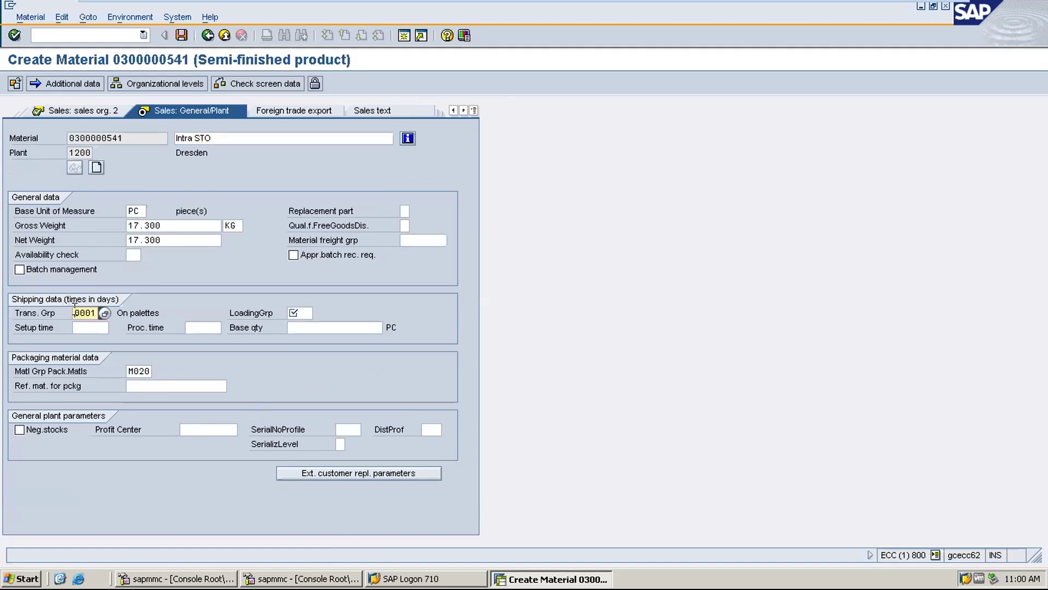
double_click(297, 313)
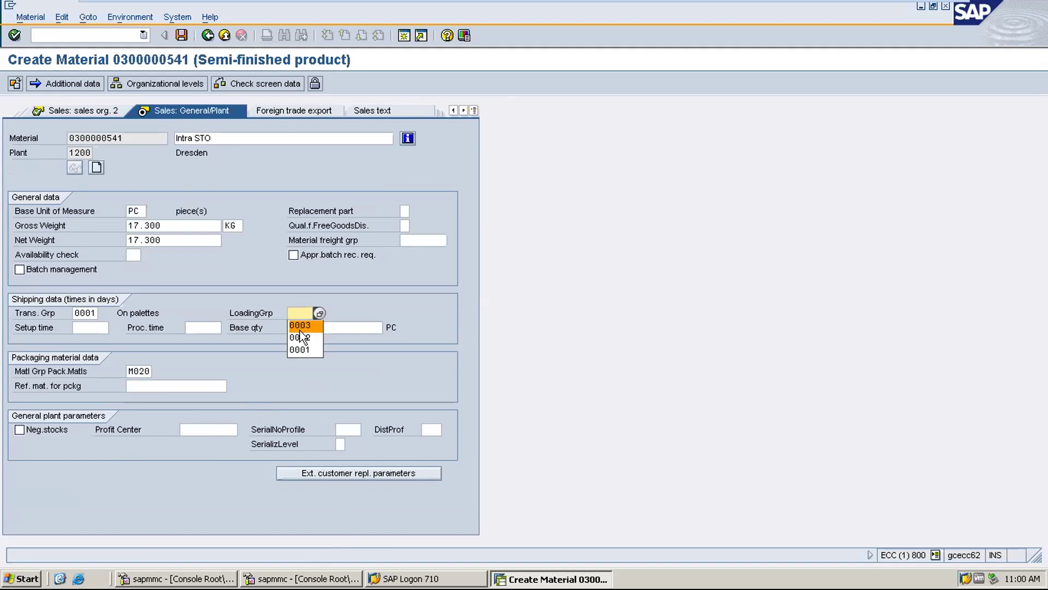
click(301, 329)
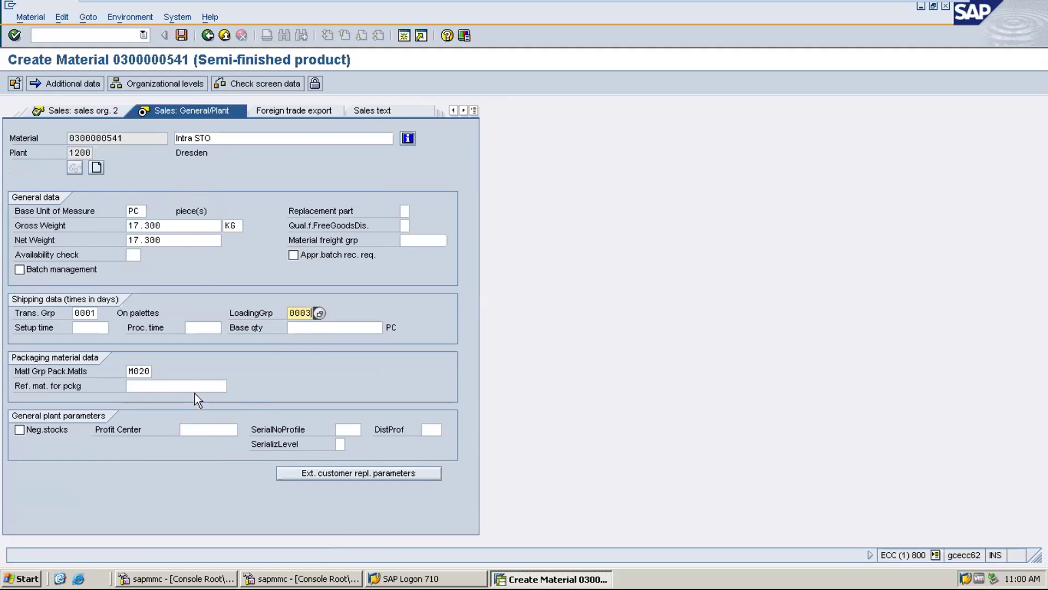
key(Return)
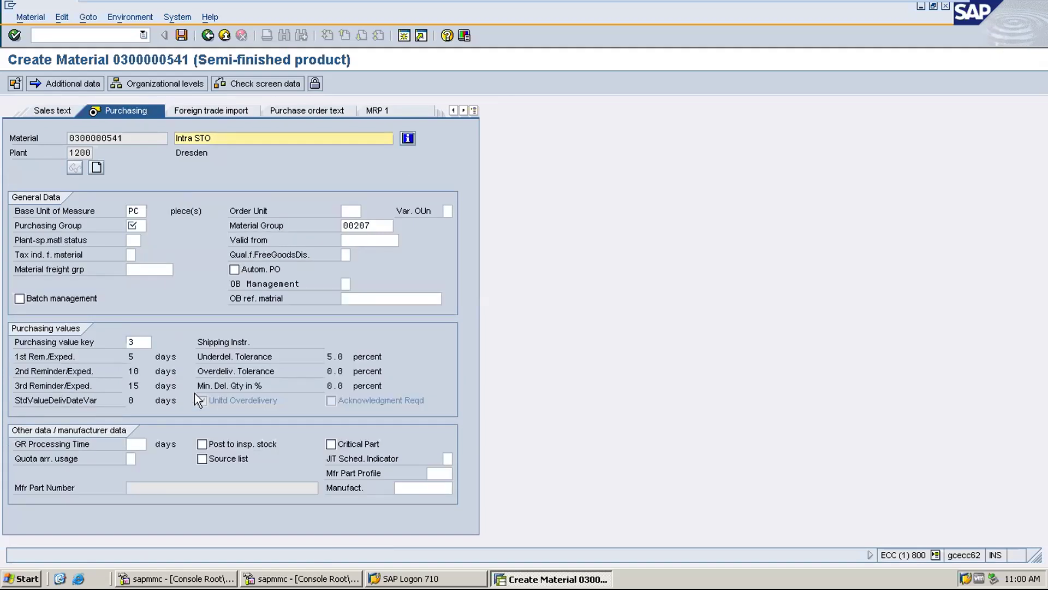
Set the purchasing group to 000 on the Purchasing view
click(136, 225)
click(135, 225)
click(138, 241)
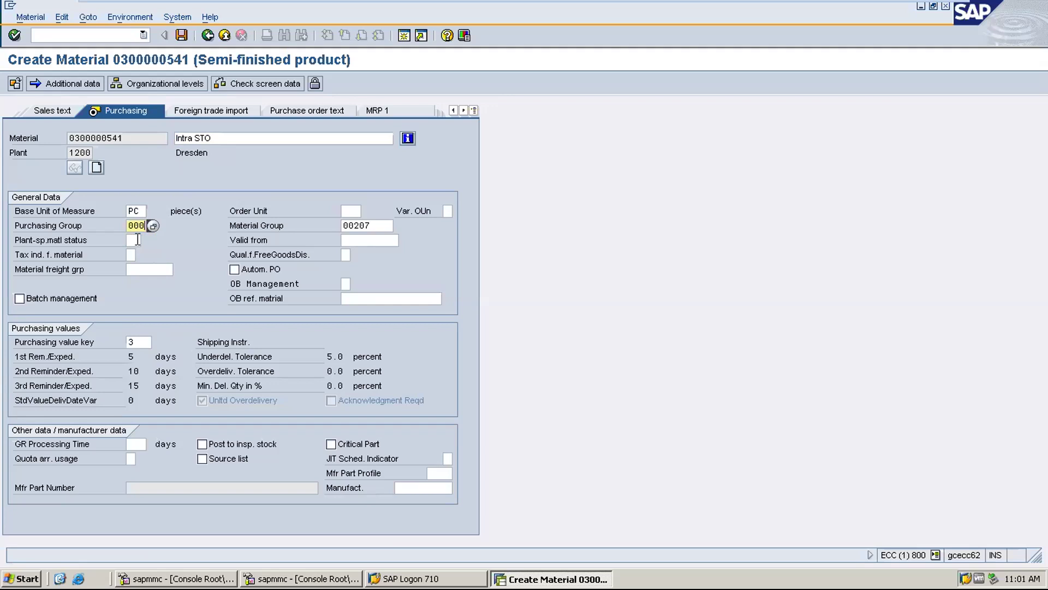
key(Return)
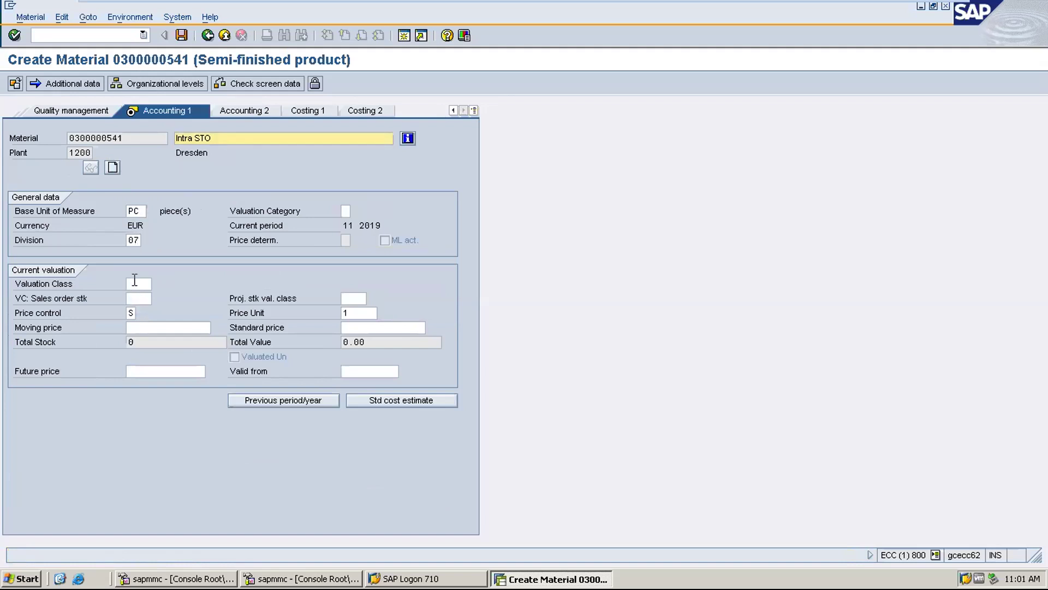
Set valuation class 7900 and standard price 10 on Accounting 1, then show the desktop
click(133, 279)
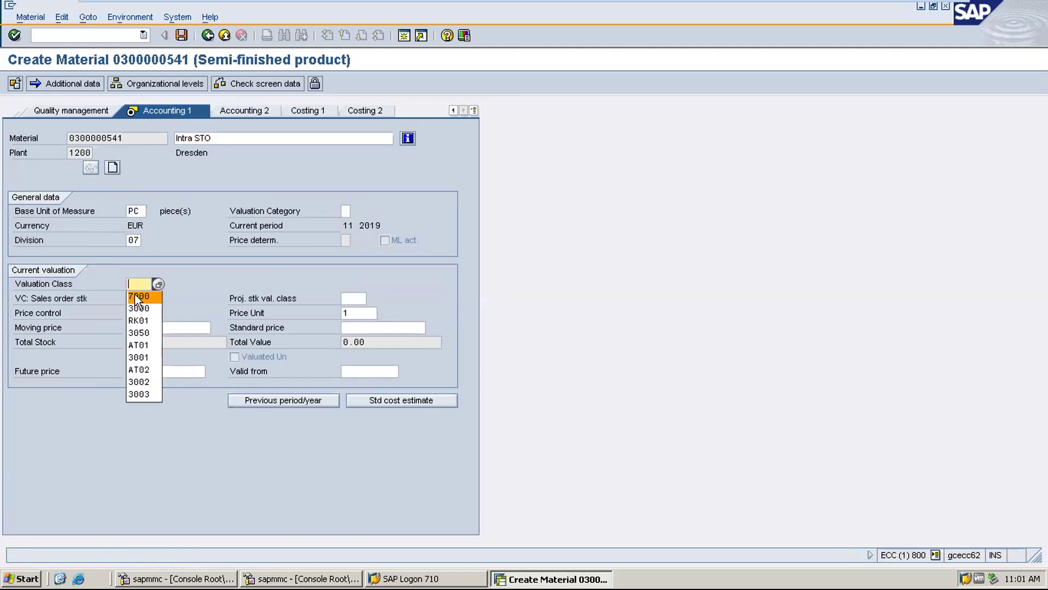
click(134, 294)
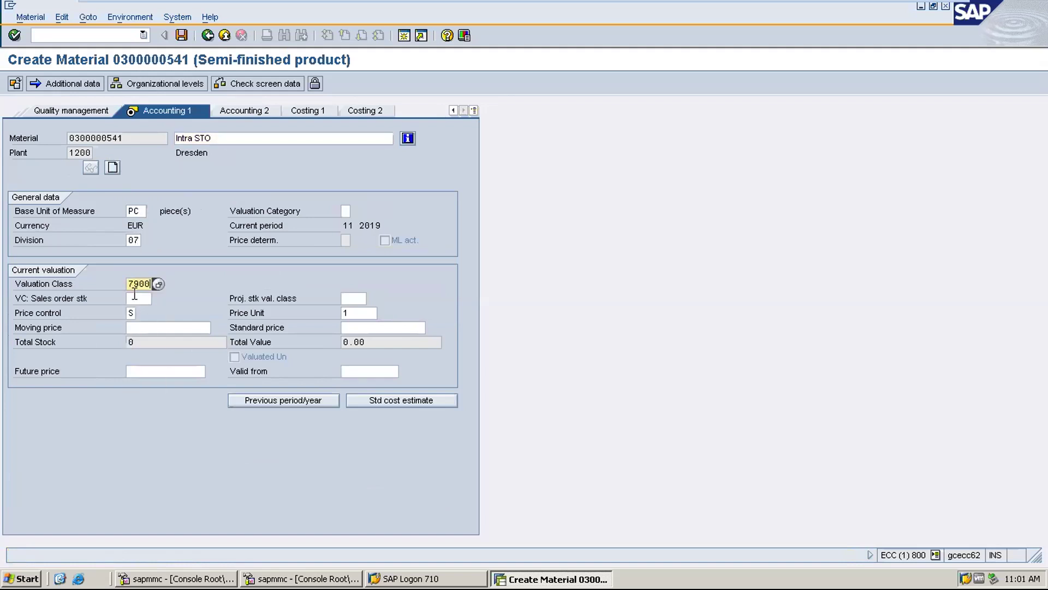
click(352, 325)
click(358, 341)
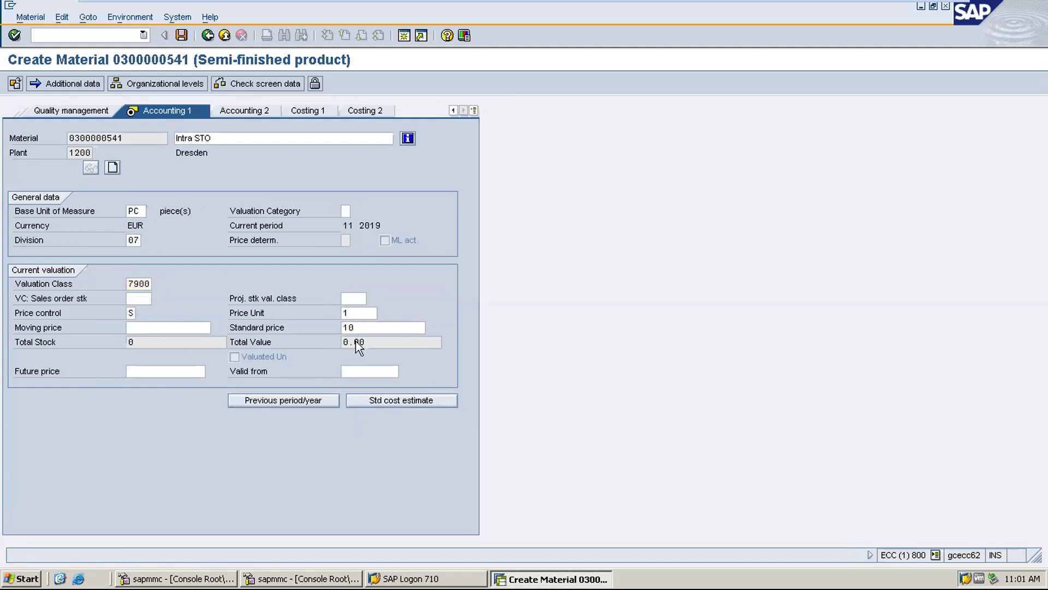
key(Return)
click(183, 275)
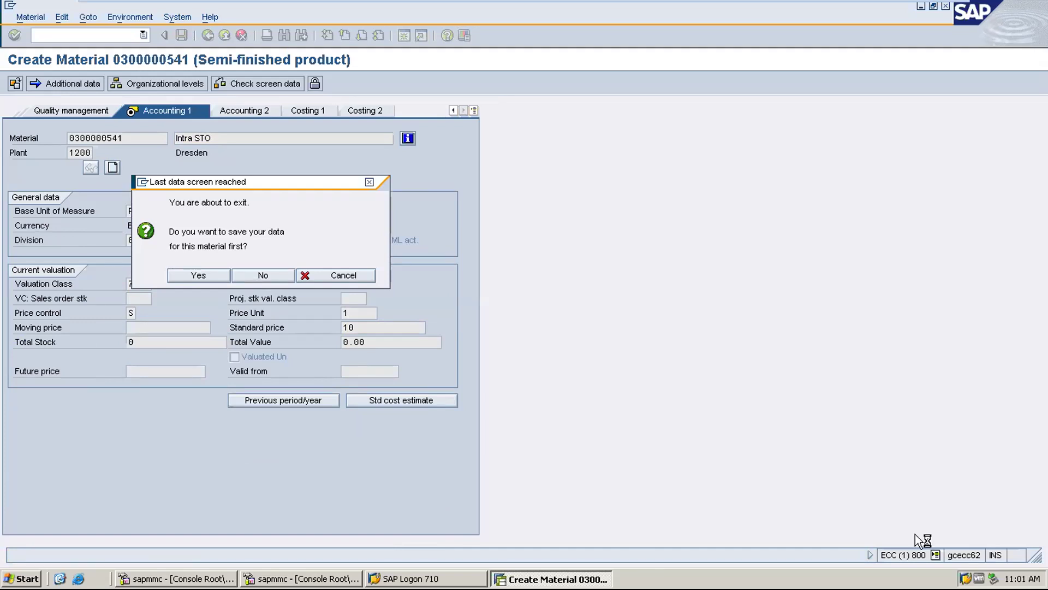
key(super+d)
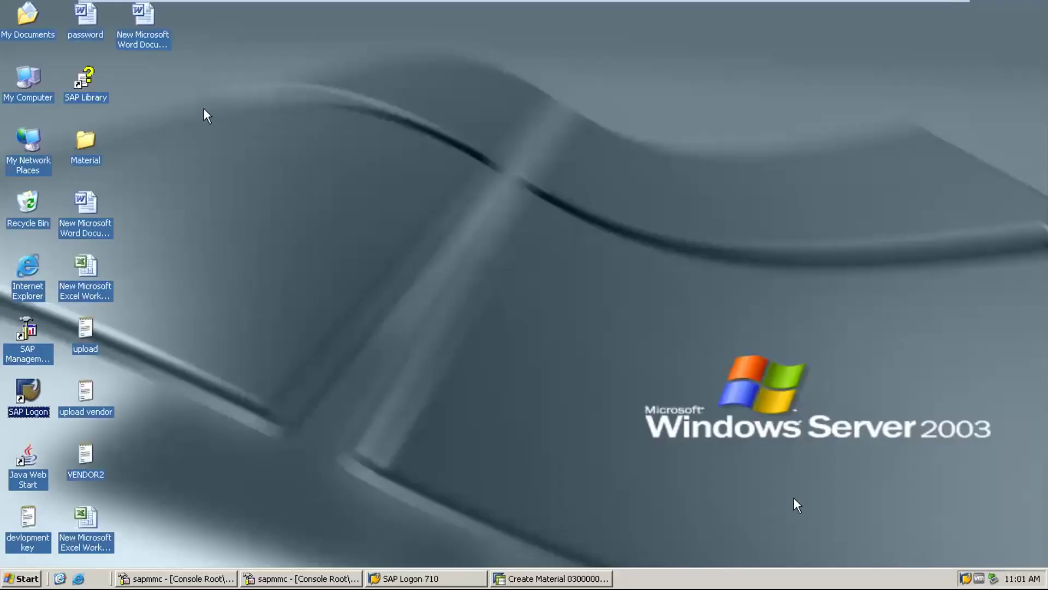
Open New Microsoft Word Document (2), keeping recovered files for later viewing
click(144, 41)
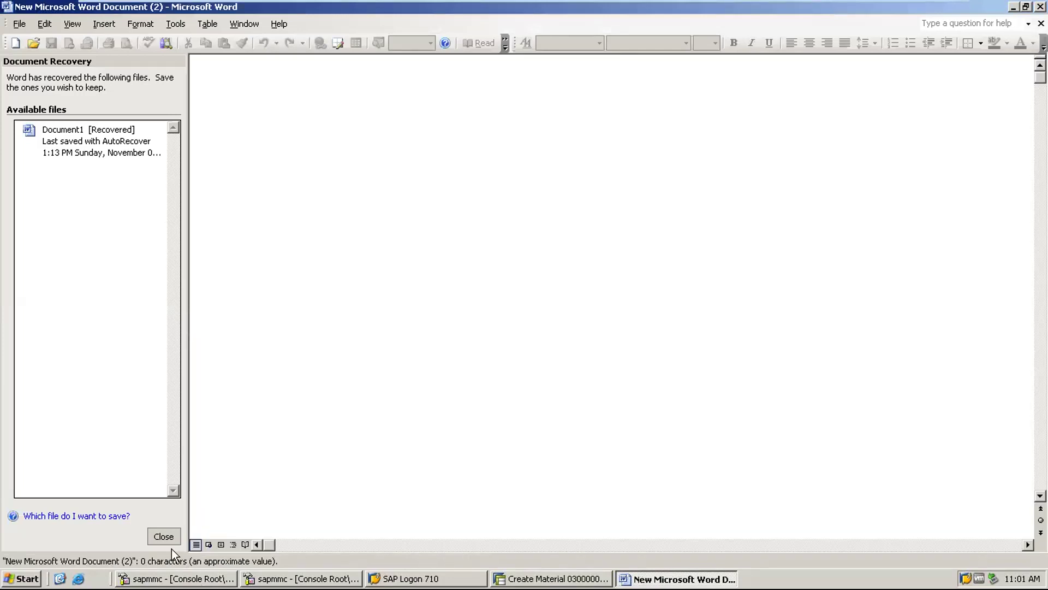
click(165, 541)
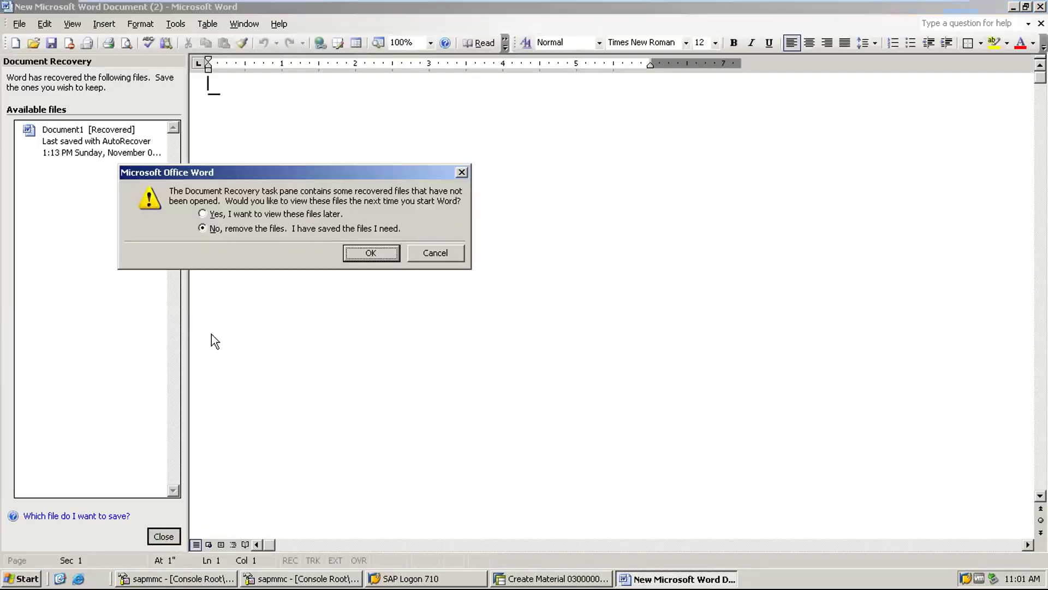
click(215, 214)
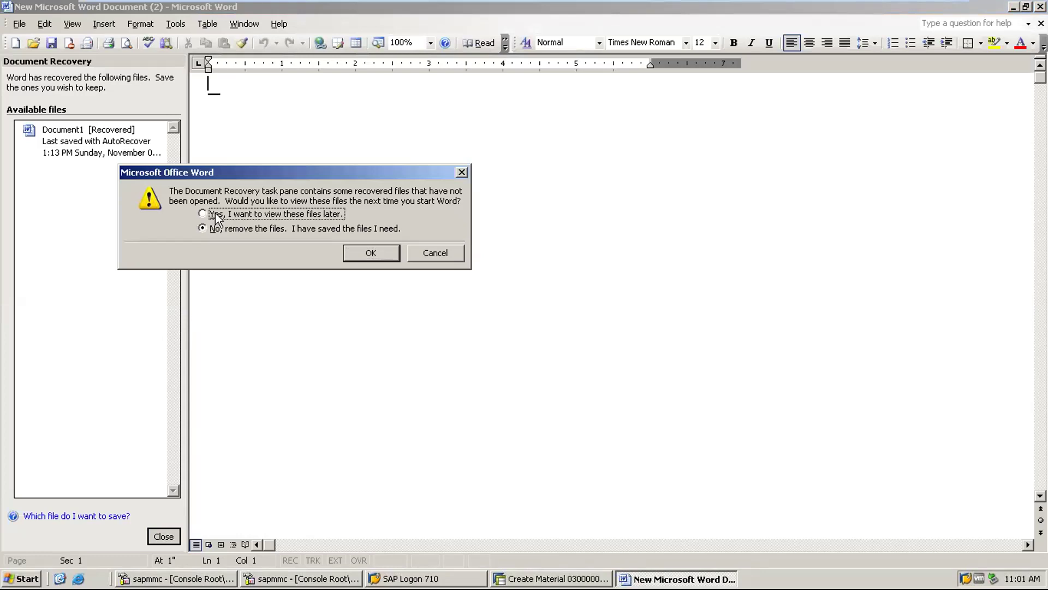
click(389, 254)
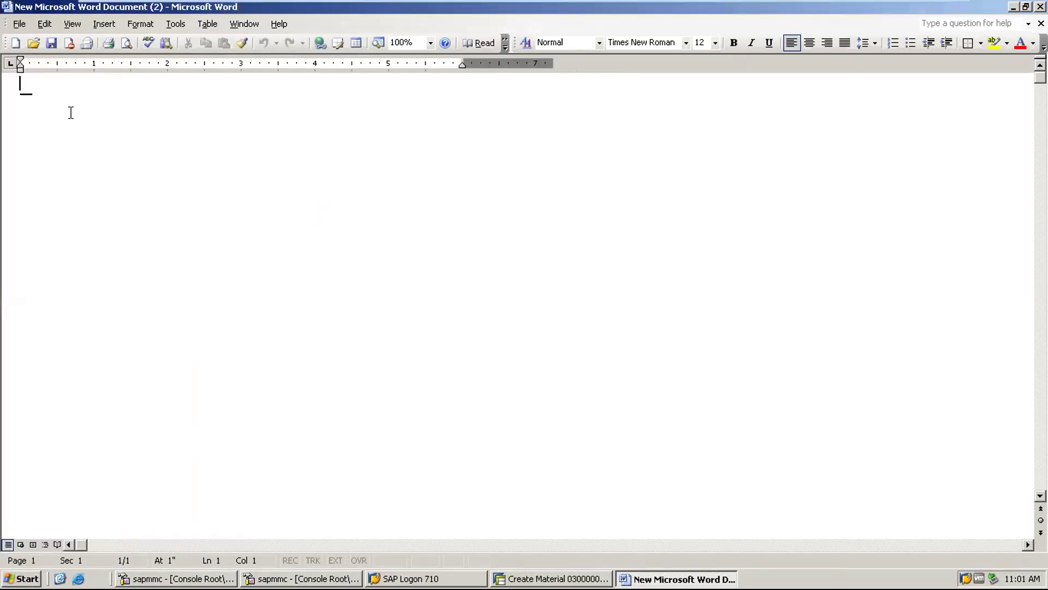
text(Inter STO)
key(Return)
text(Mat)
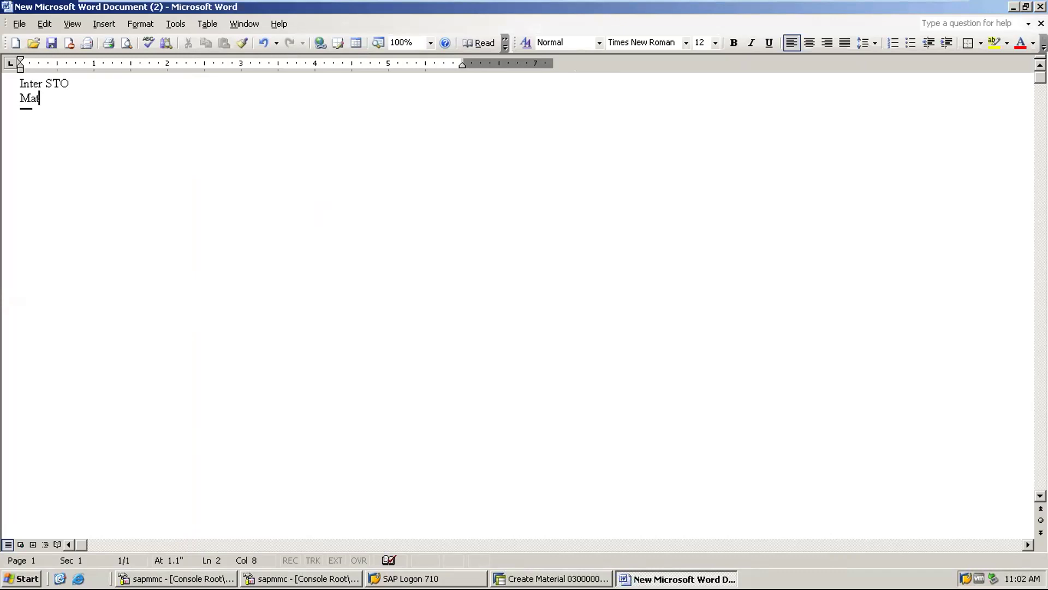
text(erial- 30000)
click(538, 581)
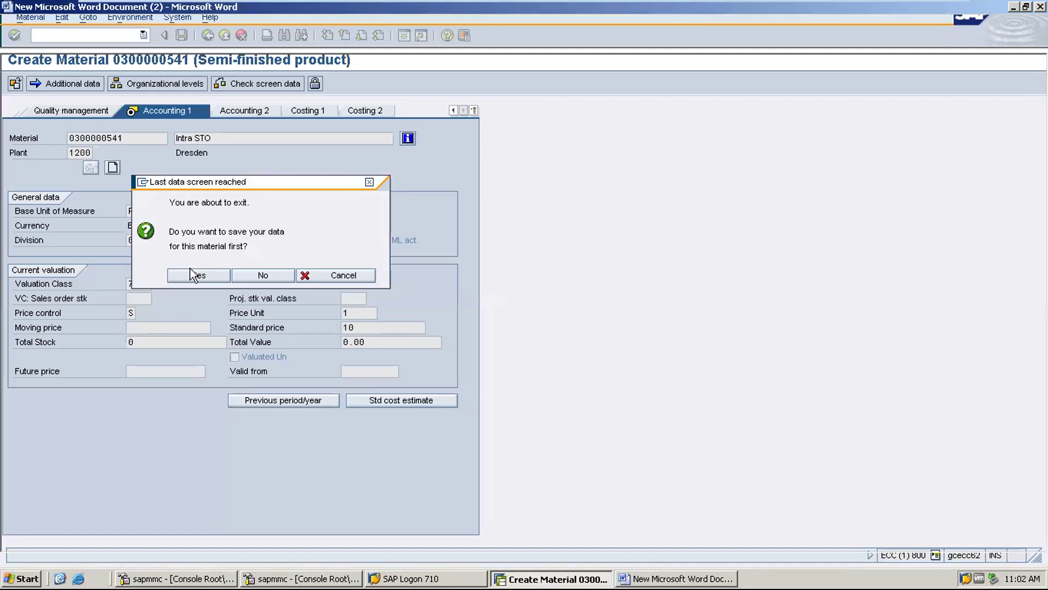
text(541)
key(Return)
text(vendor)
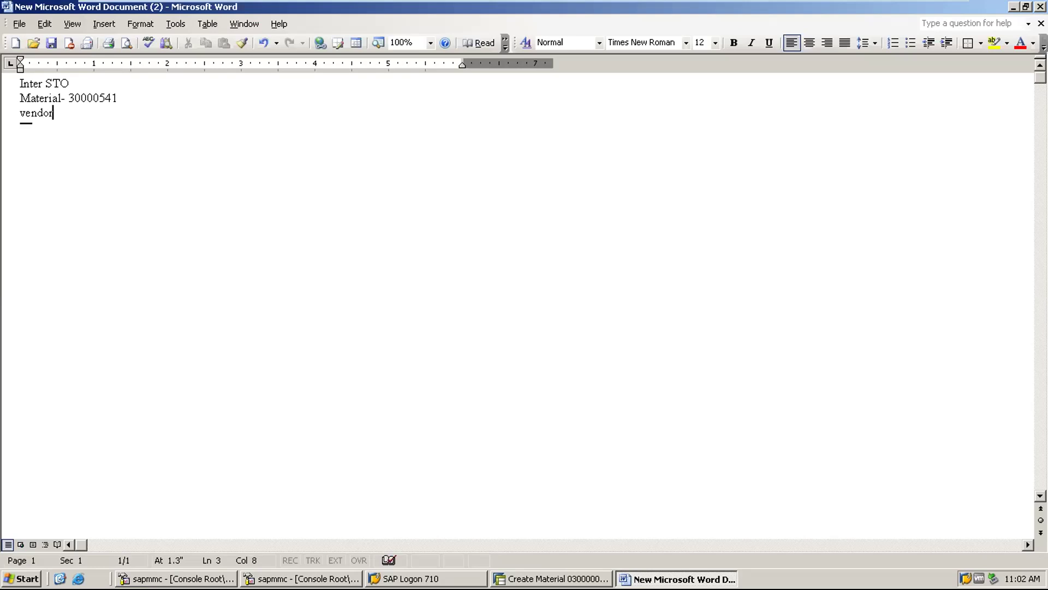
key(alt+Tab)
click(190, 267)
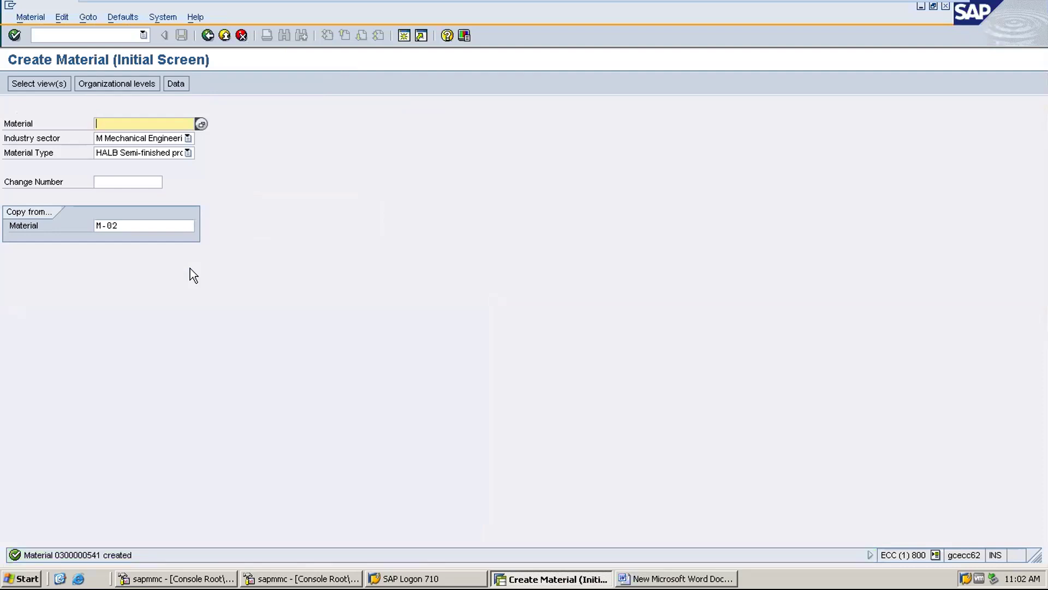
Run /nxk01, then /nxk02 to reach the Change Vendor initial screen
click(43, 35)
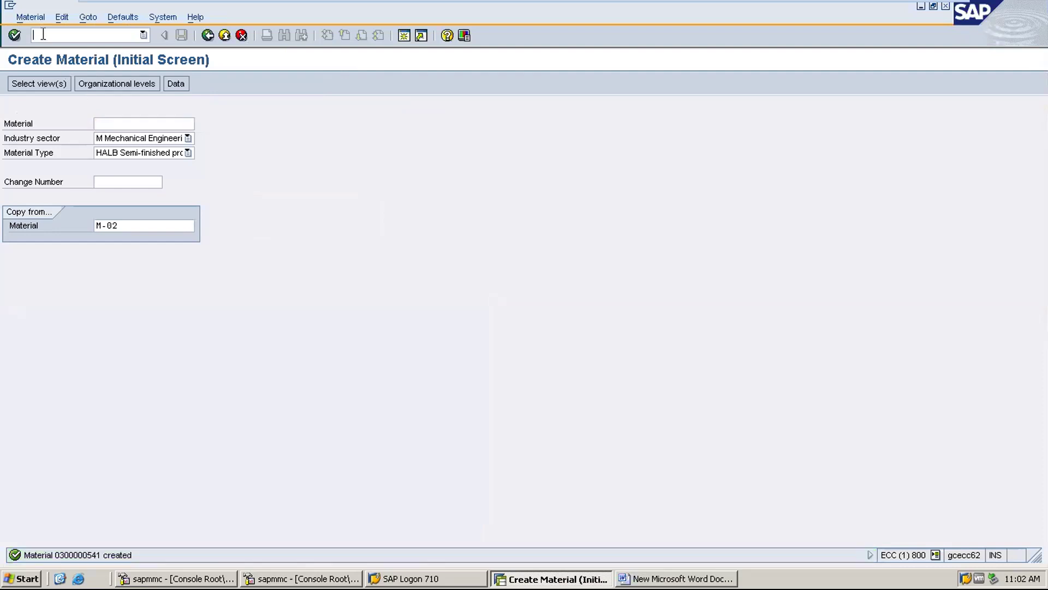
text(/nxk01)
key(Return)
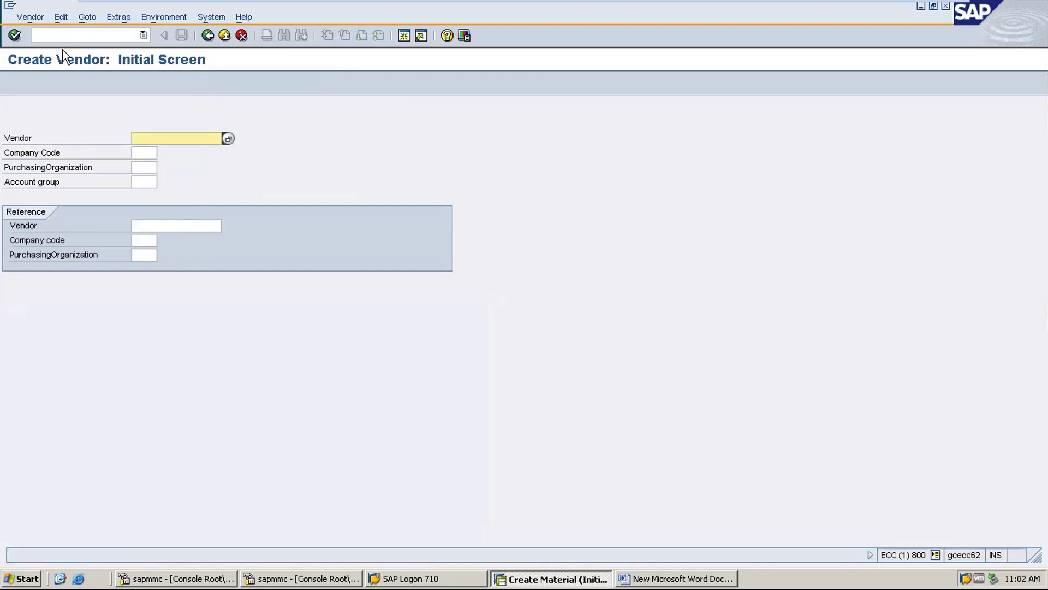
click(56, 34)
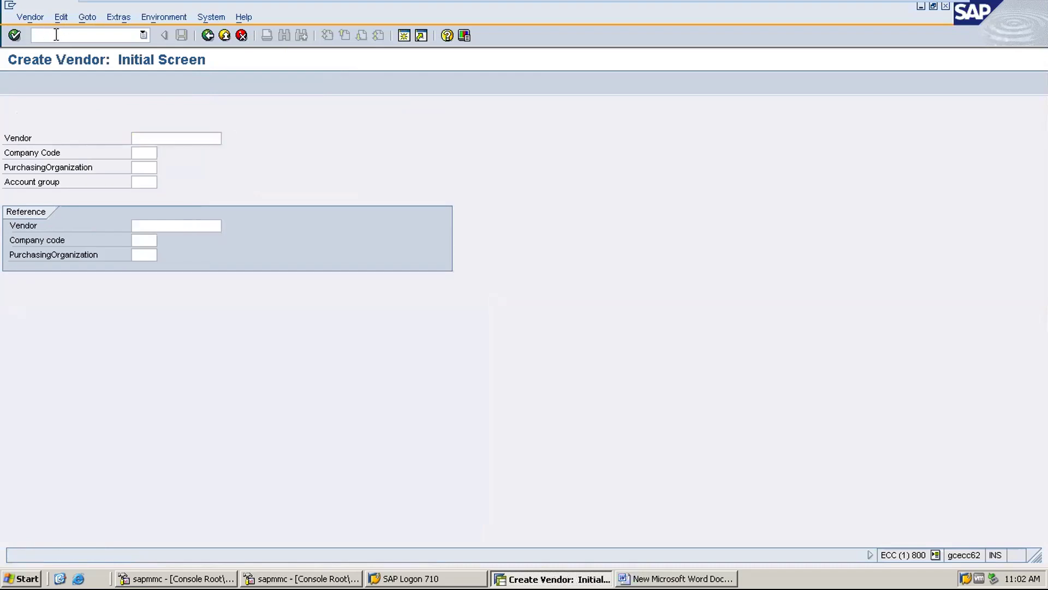
text(/nxk02)
key(Return)
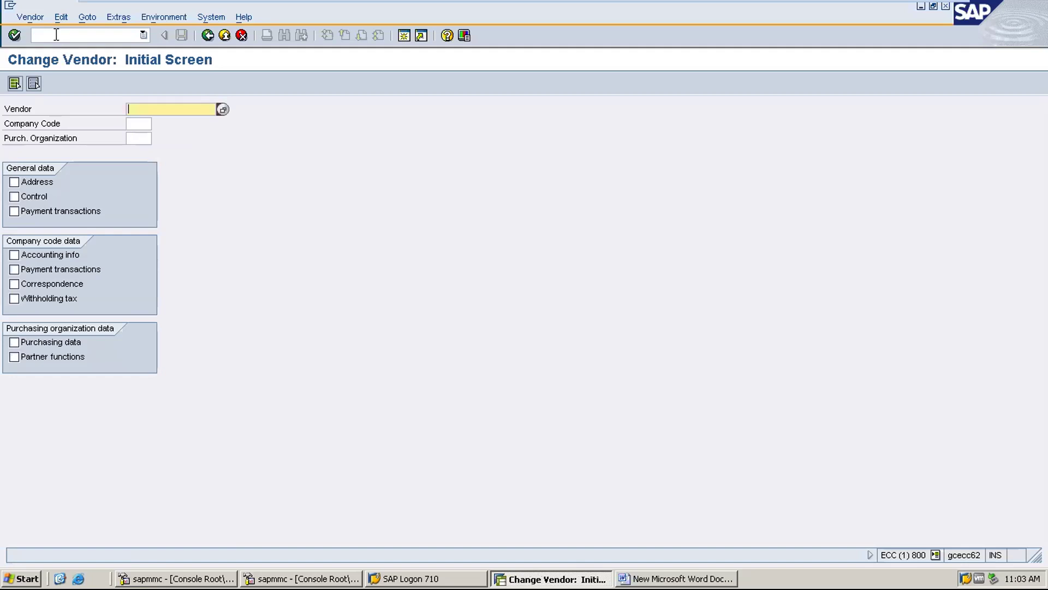
Enter vendor 10000 with company code and purchasing org 2200, then try adding purchasing data
text(10)
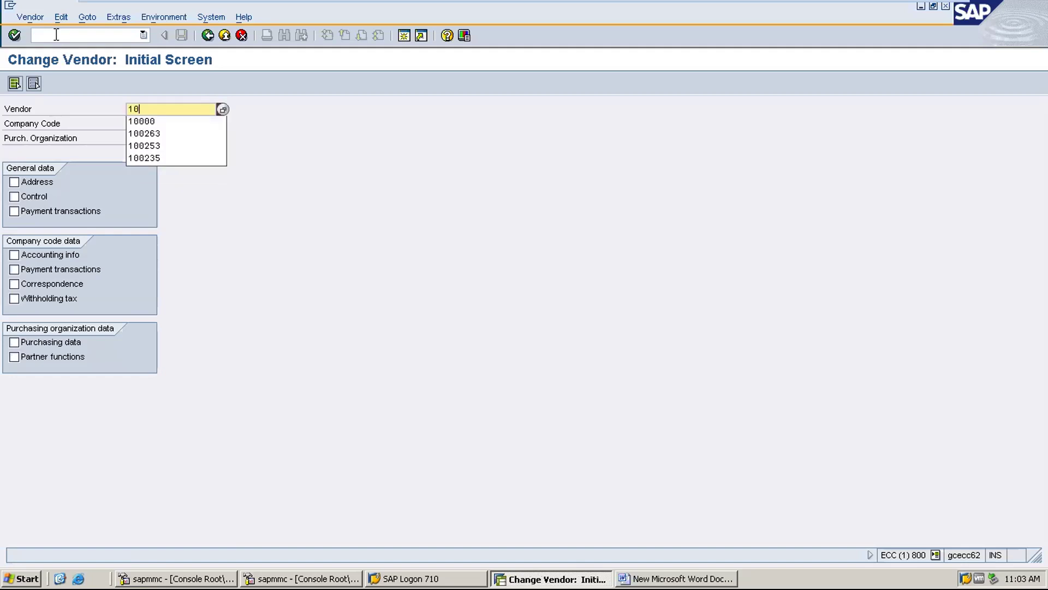
text(0000)
key(Tab)
text(2)
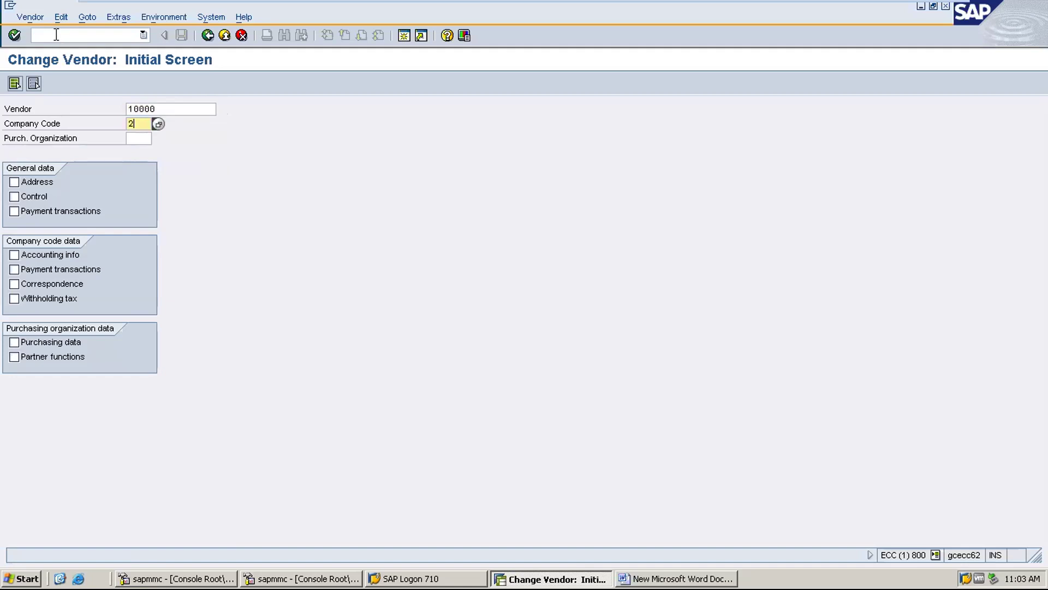
text(200)
key(Tab)
text(2200)
key(BackSpace)
key(BackSpace)
key(BackSpace)
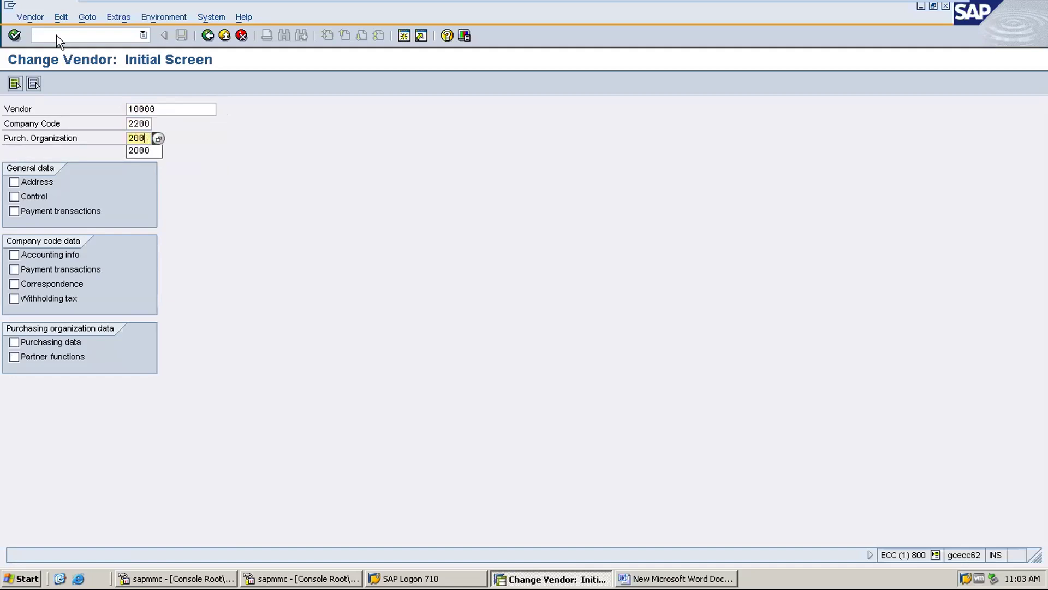
text(200)
key(Tab)
key(Tab)
key(Tab)
key(space)
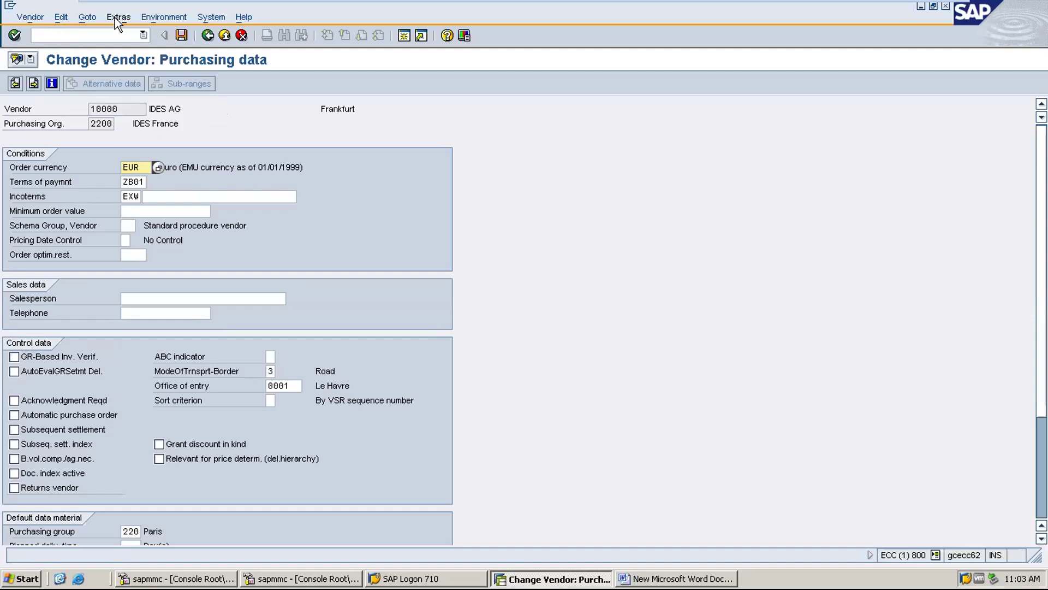
click(116, 18)
click(151, 126)
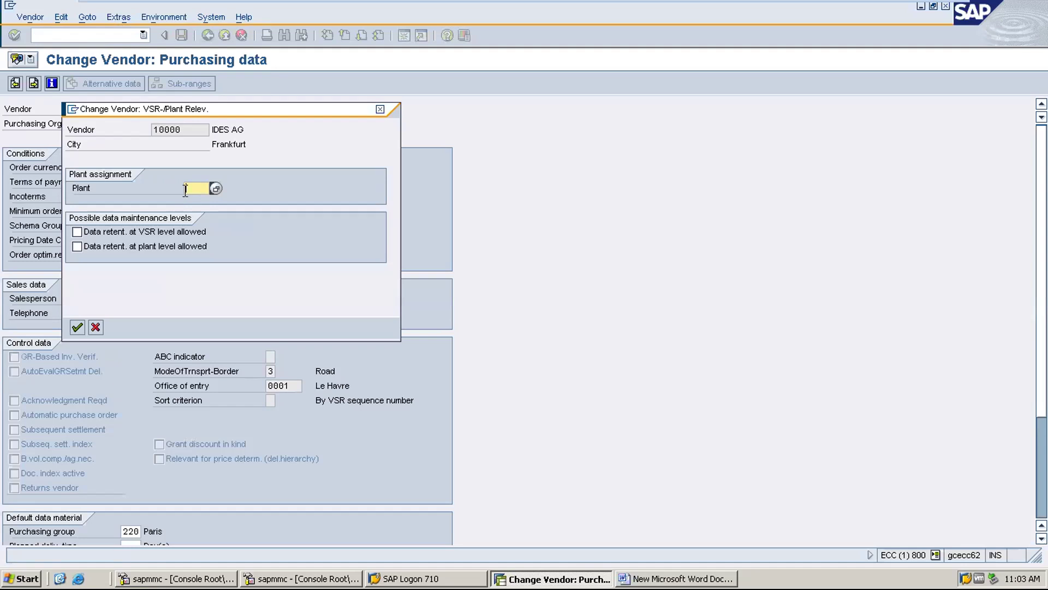
click(380, 109)
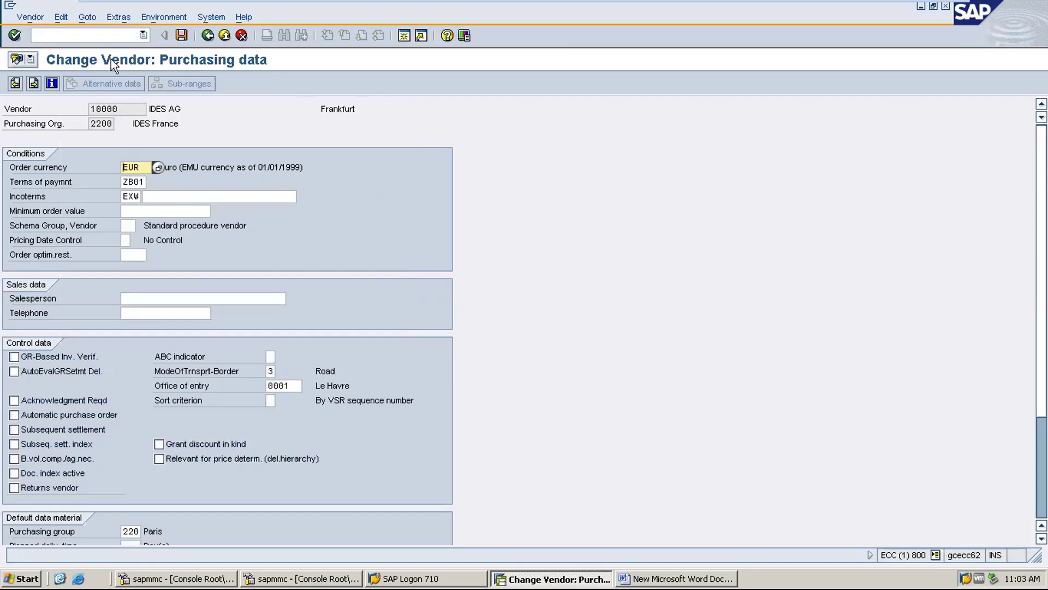
In XK02, add purchasing data for vendor 200065 with the plant left blank, and save
click(55, 35)
text(/)
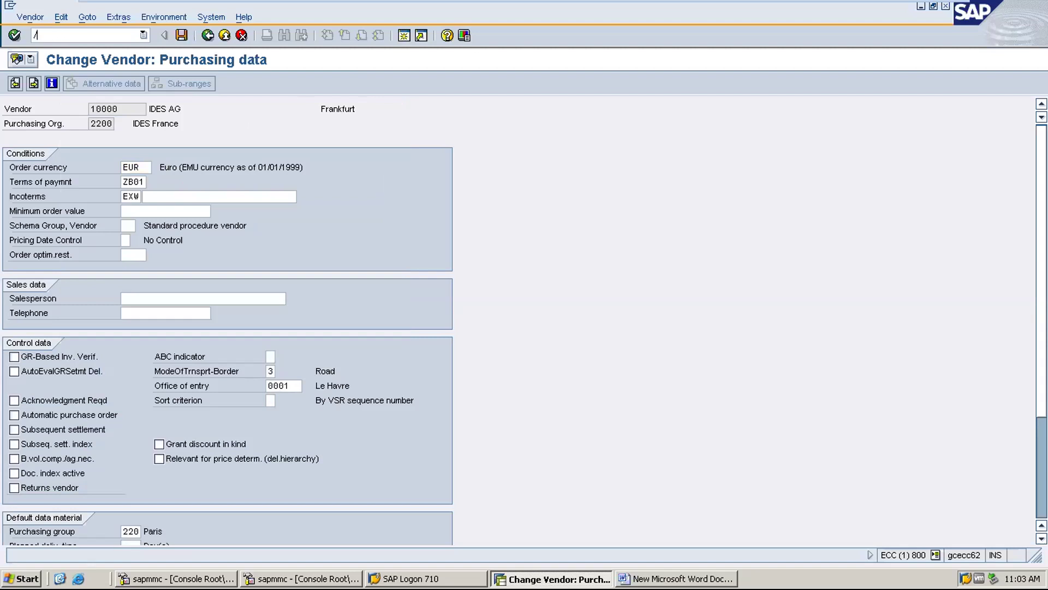
text(nxk02)
key(Return)
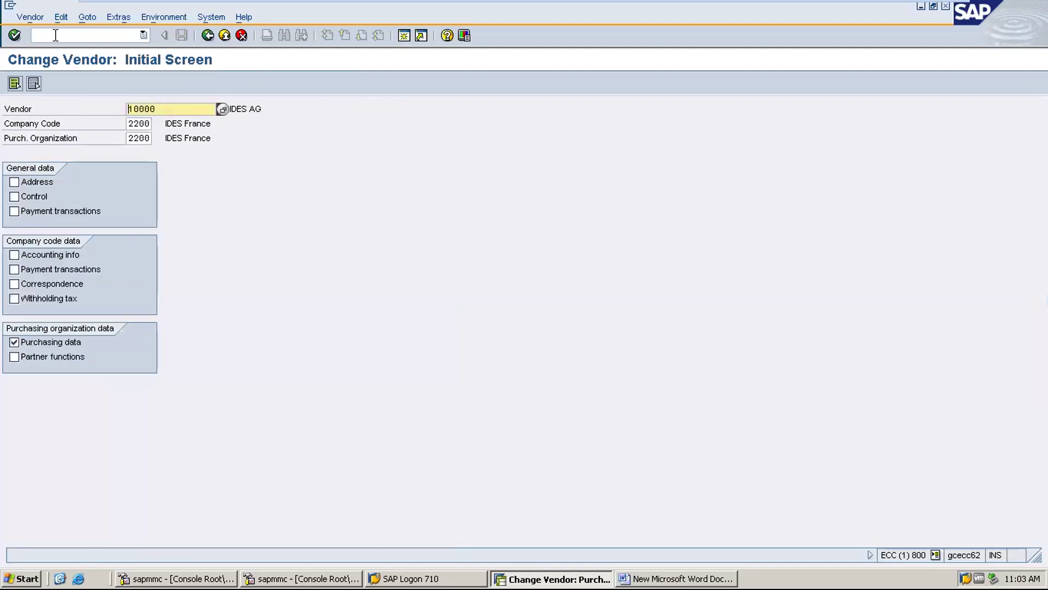
double_click(184, 111)
key(Delete)
click(164, 146)
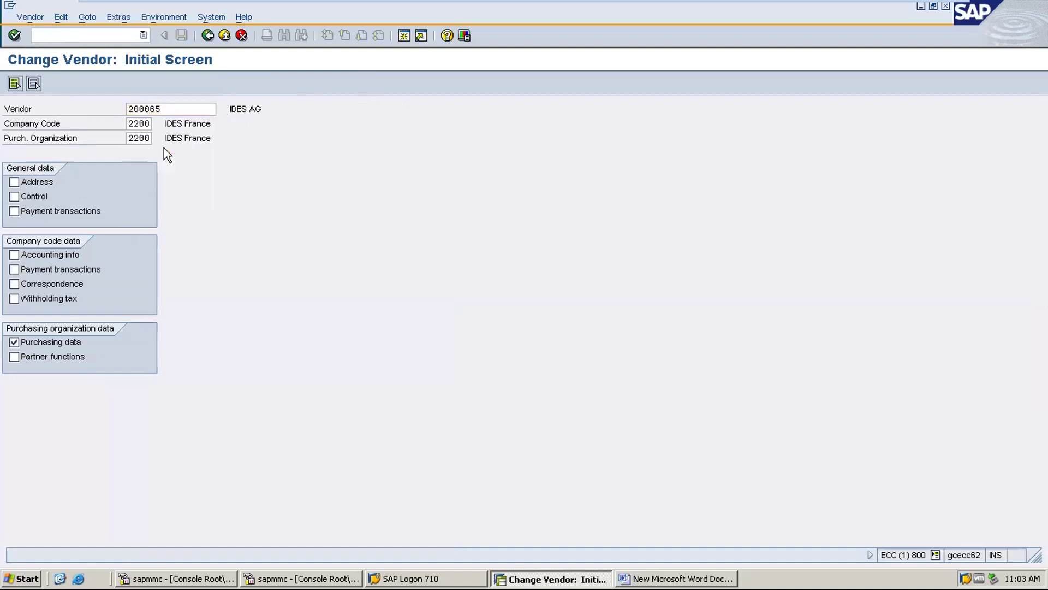
key(Return)
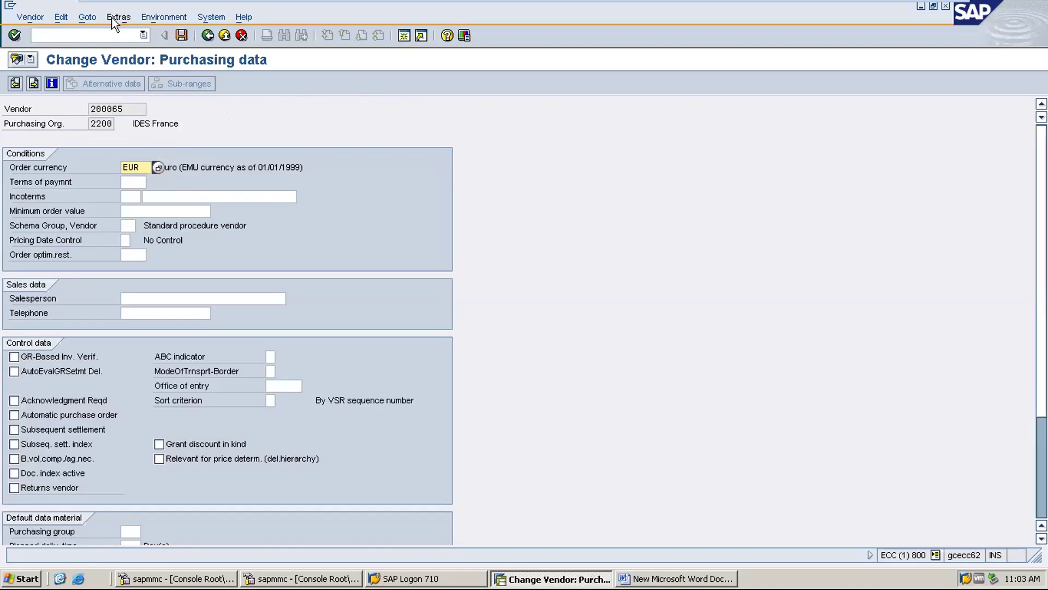
click(118, 17)
click(143, 122)
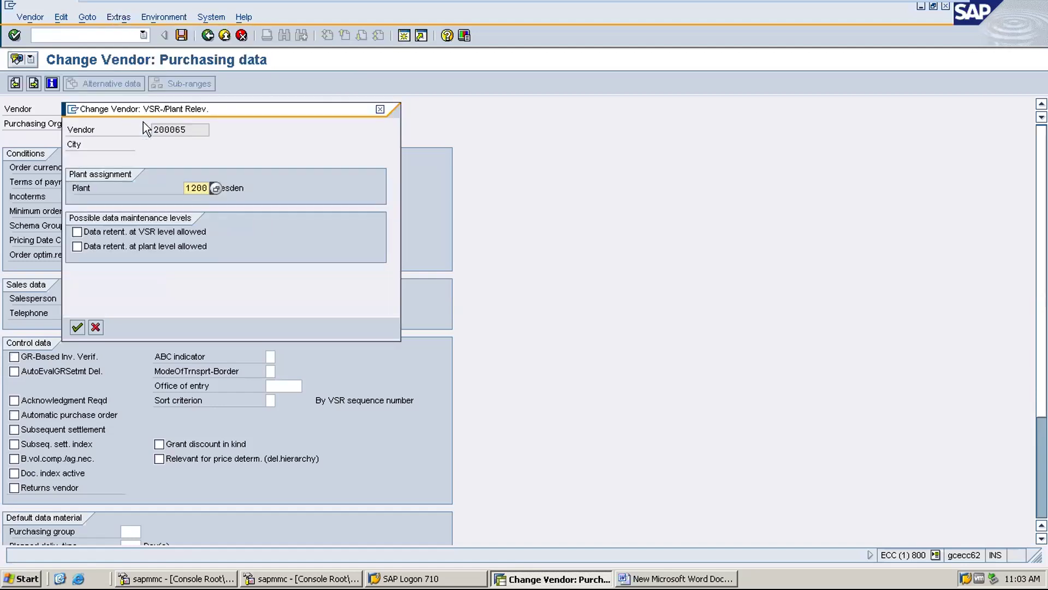
key(BackSpace)
key(BackSpace)
key(BackSpace)
key(BackSpace)
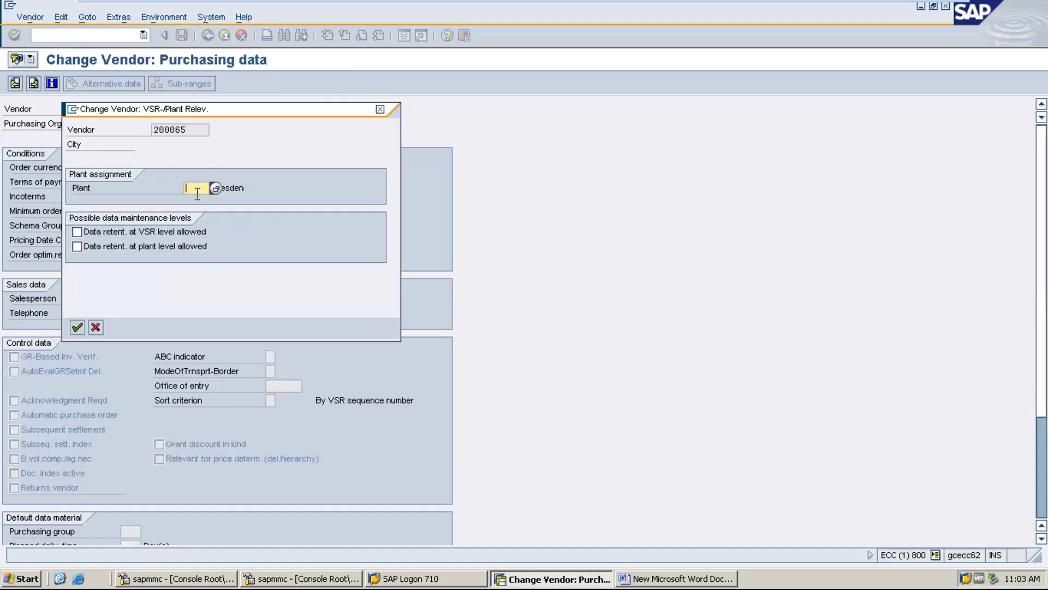
click(77, 326)
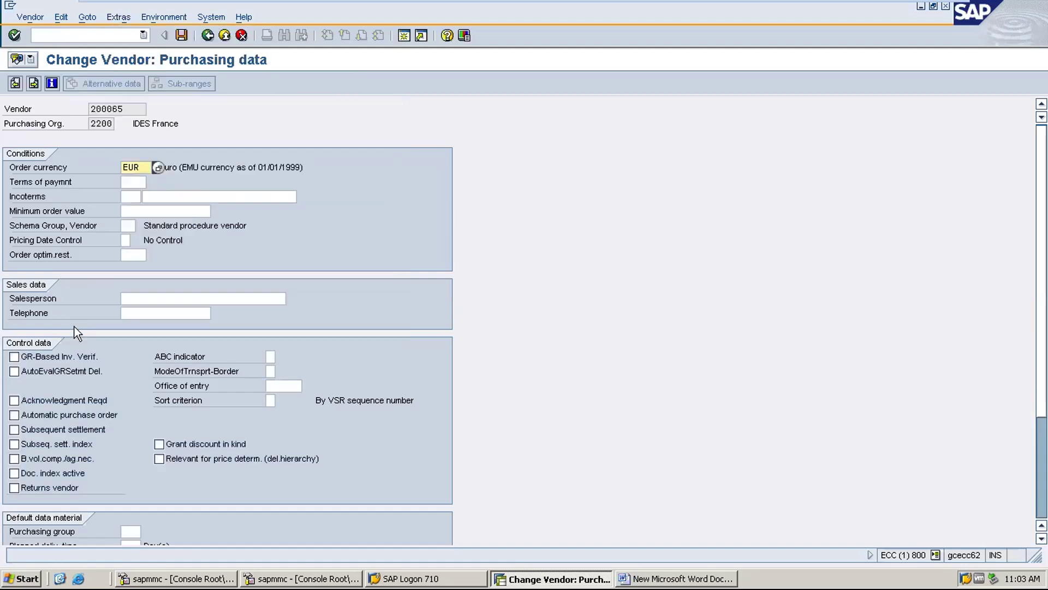
click(181, 36)
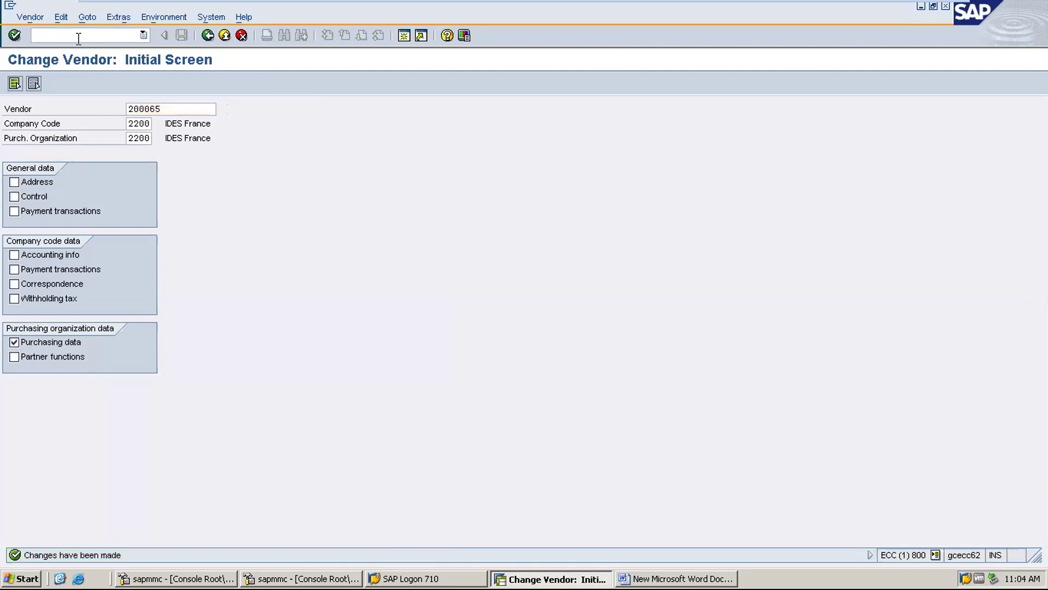
Start a new vendor with XK01, referencing vendor 10000
text(/nxk01)
key(Return)
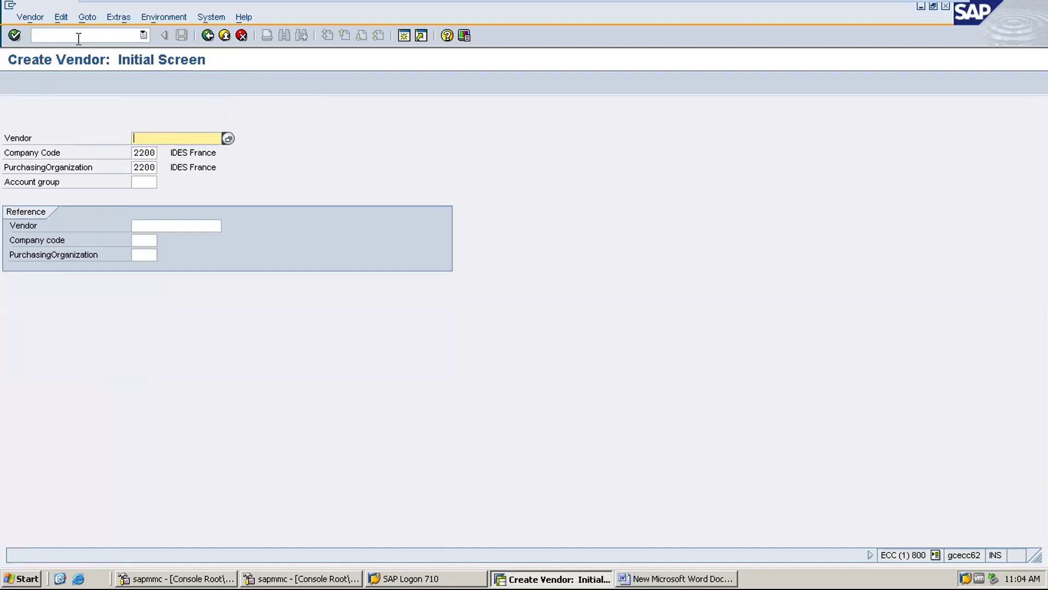
click(171, 225)
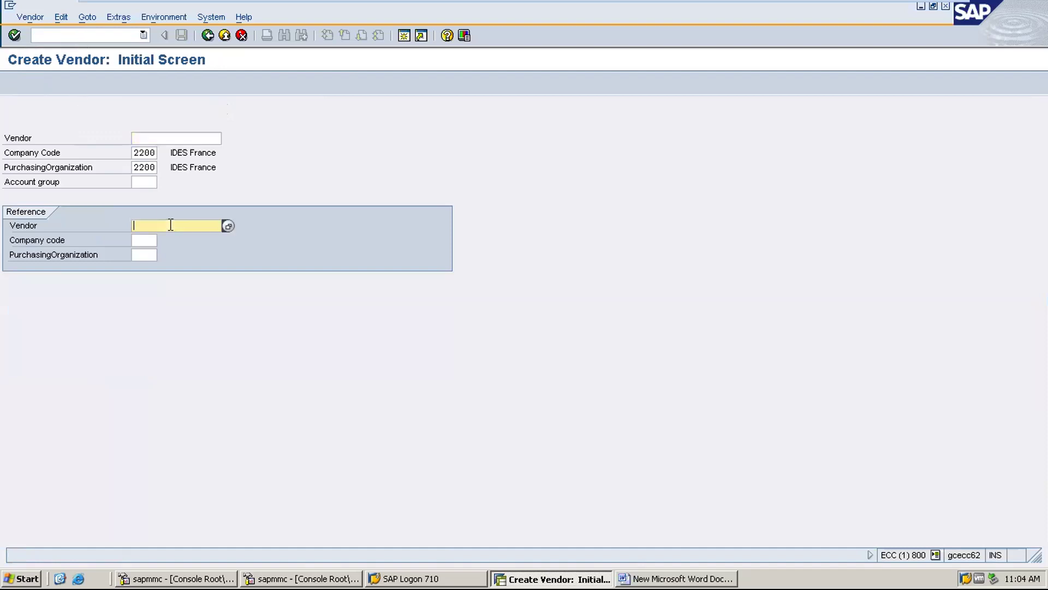
text(1)
click(158, 239)
key(BackSpace)
key(BackSpace)
key(BackSpace)
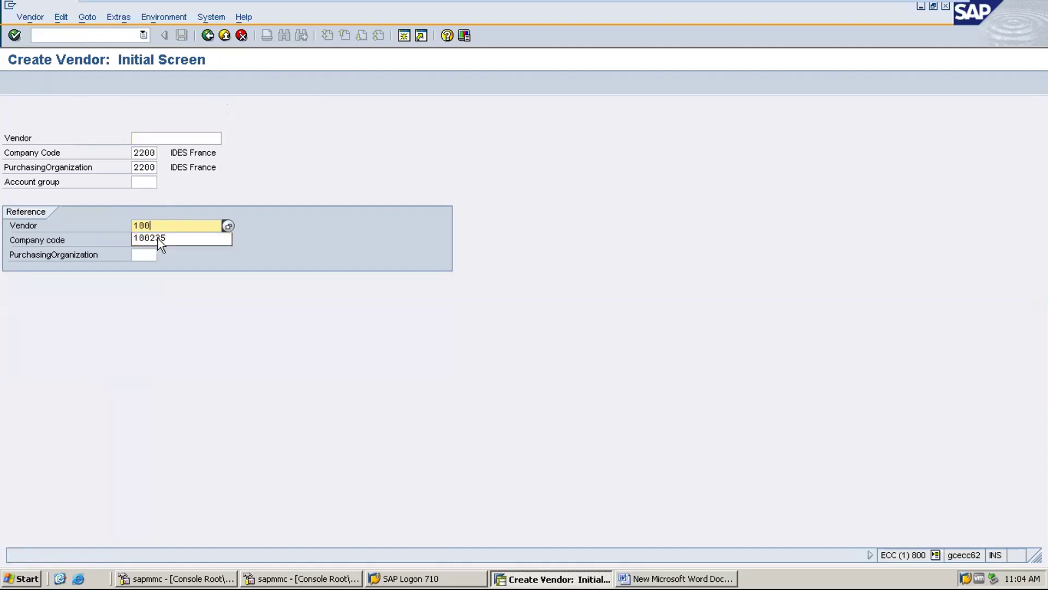
text(00)
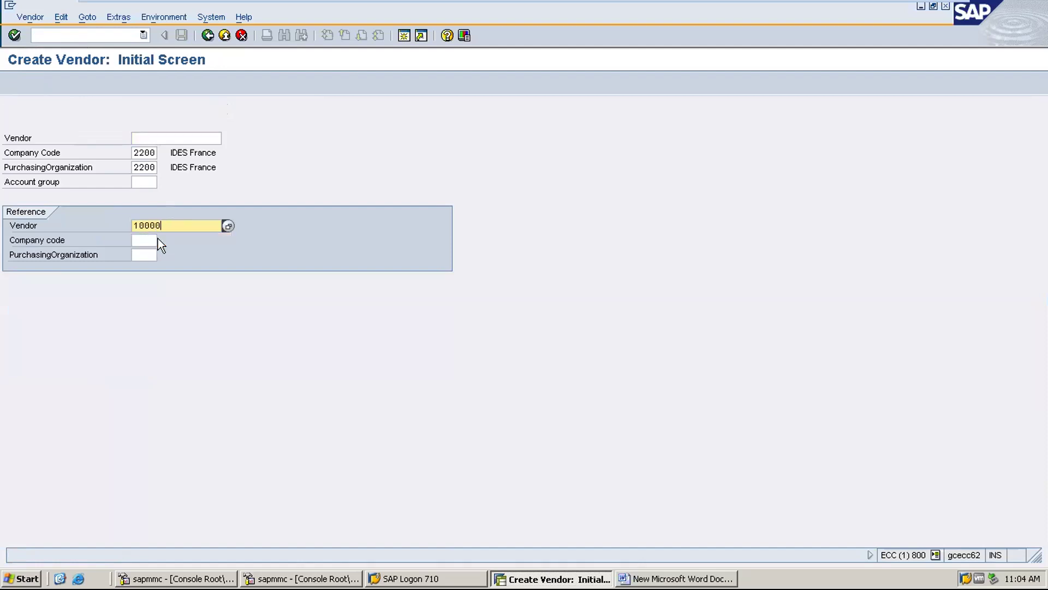
Set reference company code 2200, purchasing organization 2200 and account group kred
click(135, 240)
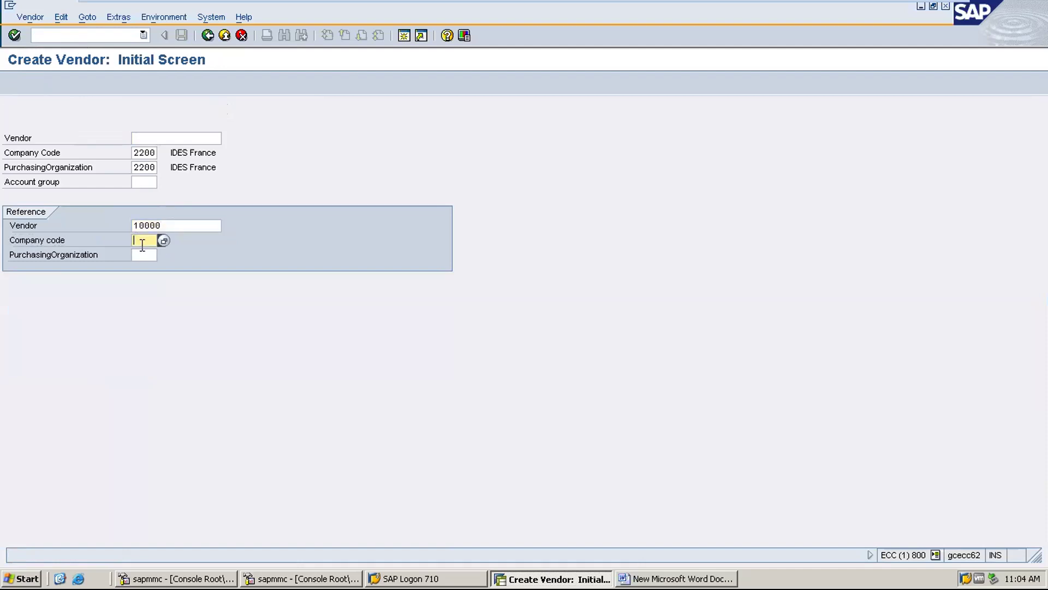
text(2200)
key(Tab)
text(2200)
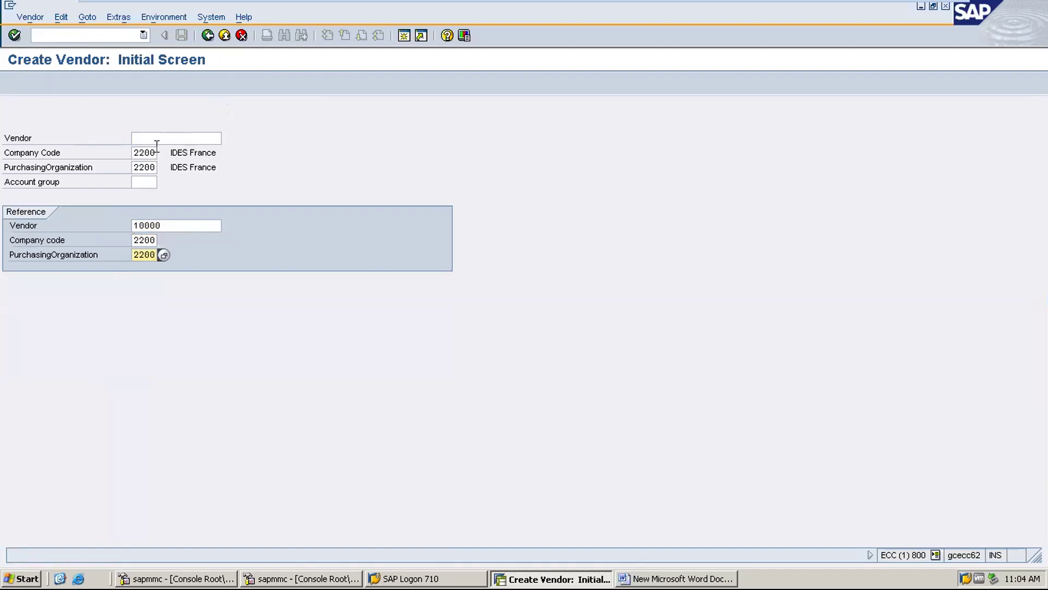
click(144, 181)
text(kred)
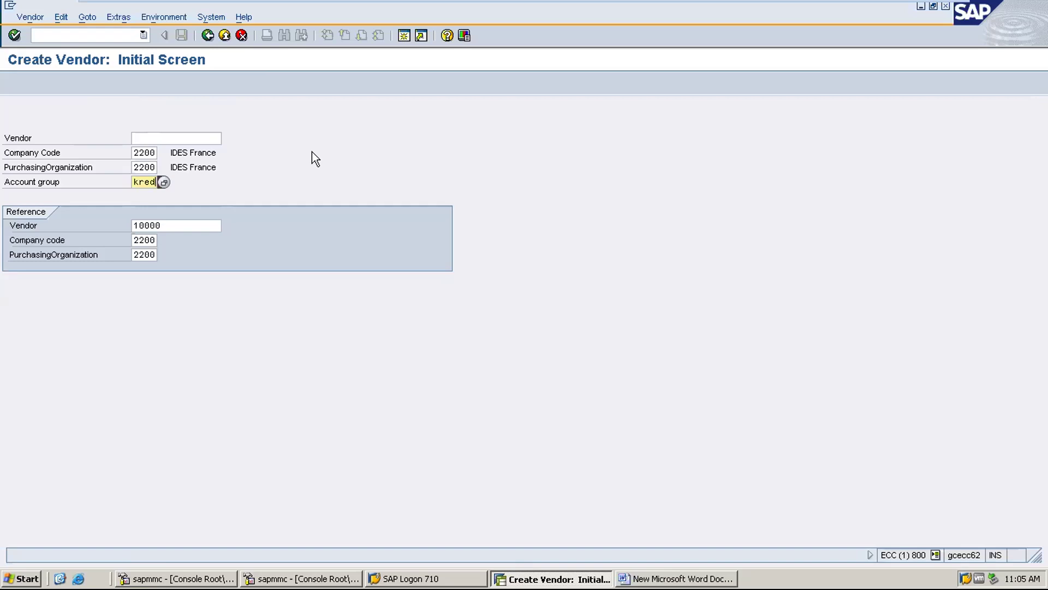
Enter vendor name SAP and search term Inter in the address data
key(Return)
text(SAP)
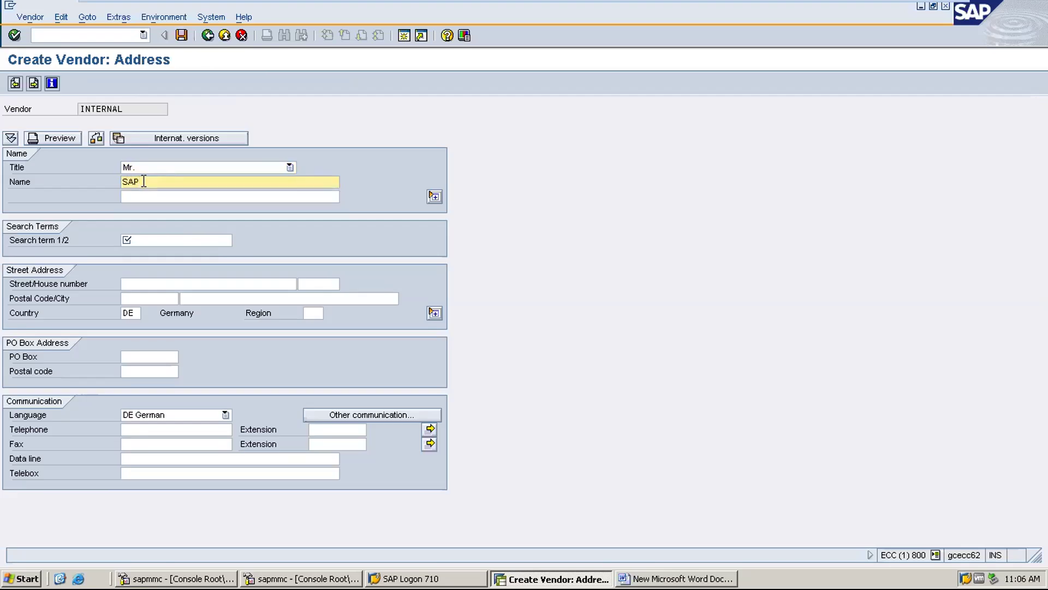
click(141, 241)
click(141, 241)
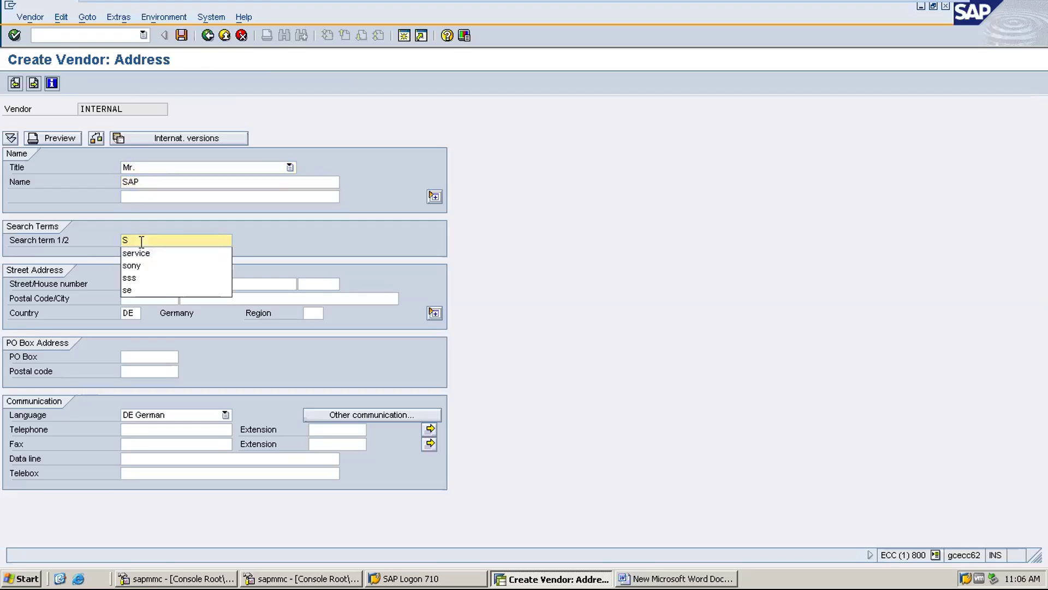
text(Inter)
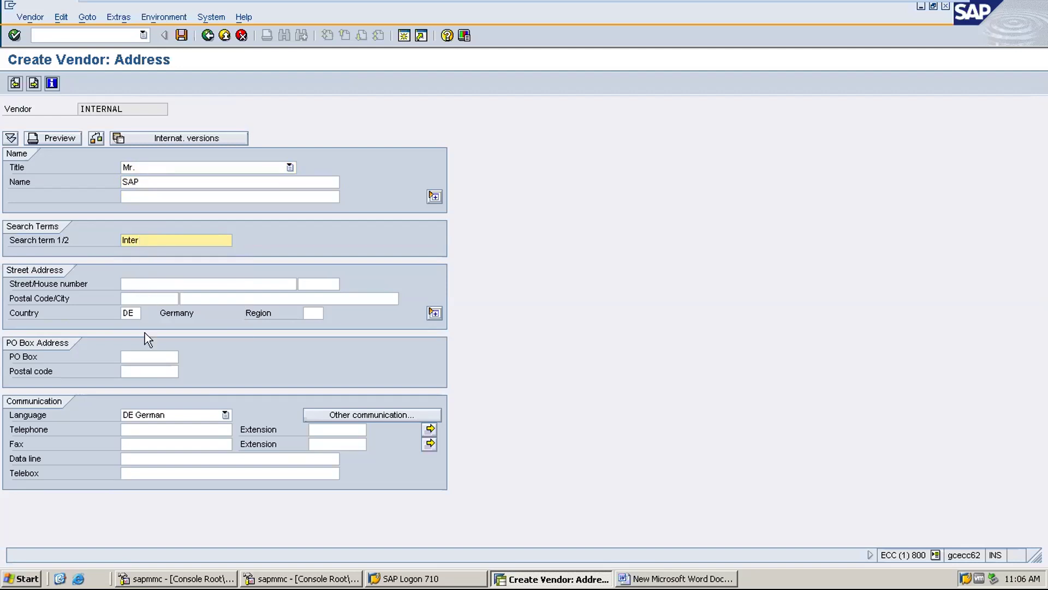
Accept the copied control, accounting and payment data, including the reconciliation account
key(Return)
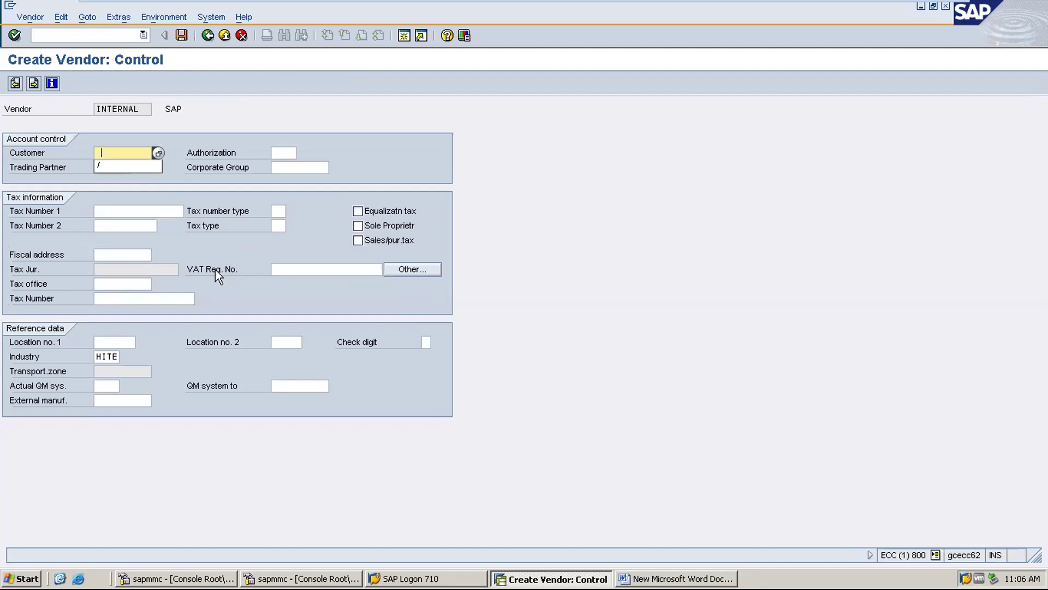
key(Return)
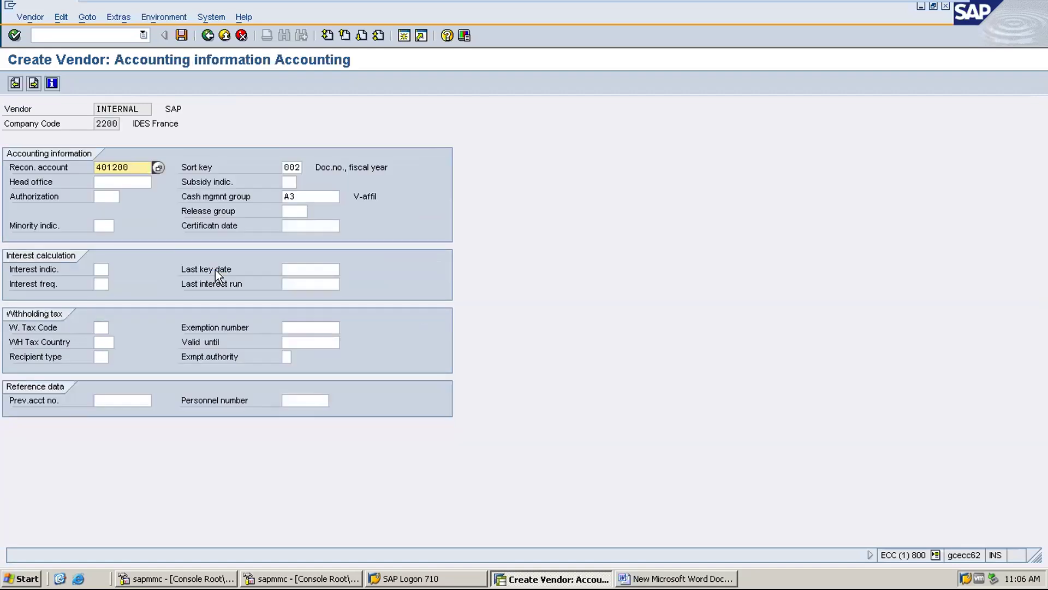
key(Tab)
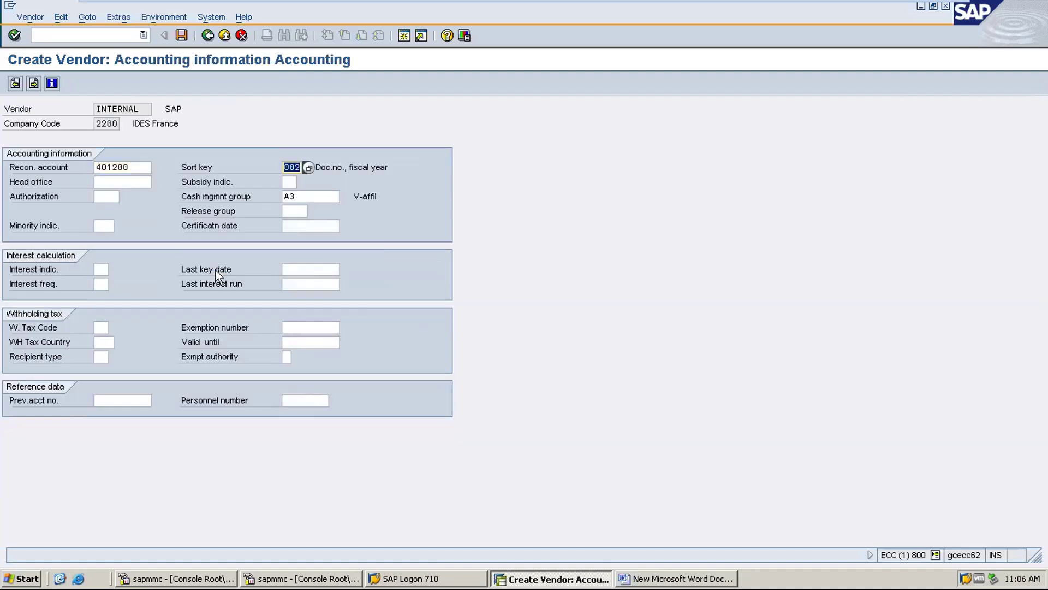
key(Return)
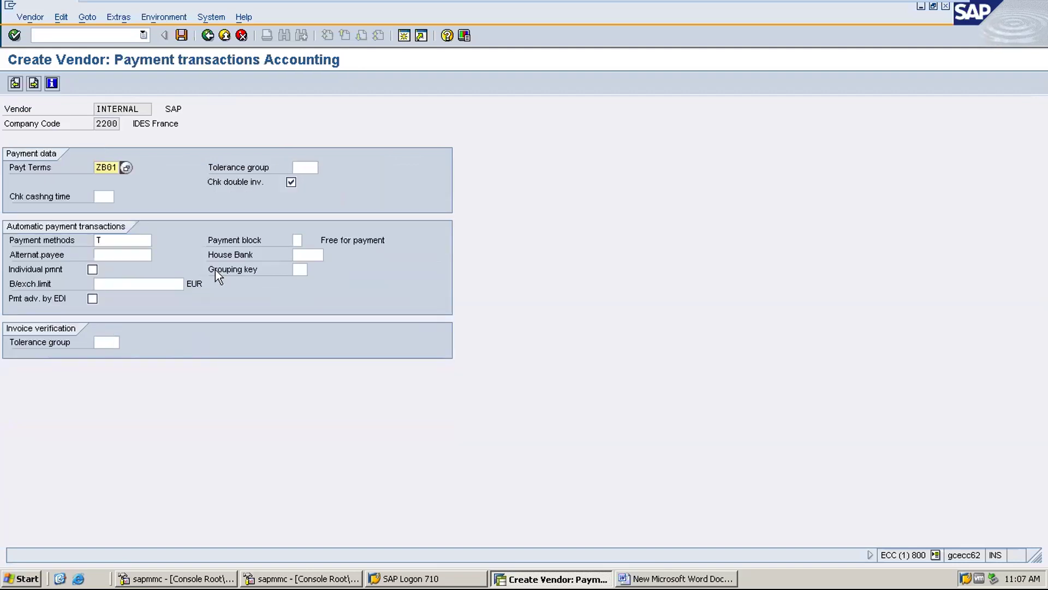
key(Return)
key(Return)
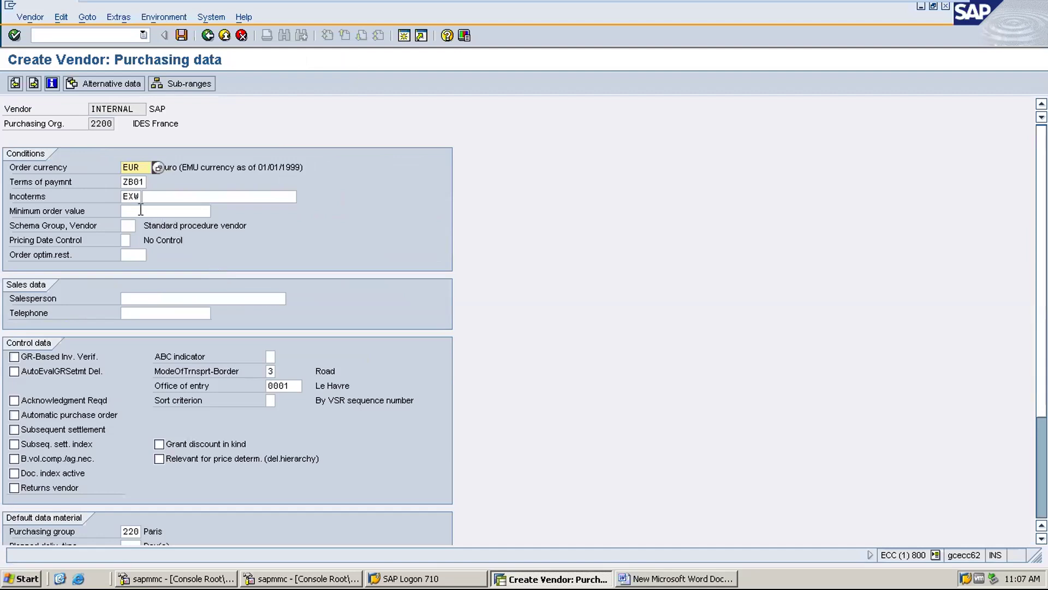
Set Incoterms EXW and add plant-level purchasing data for plant 1200
click(135, 190)
text(EXW)
click(116, 18)
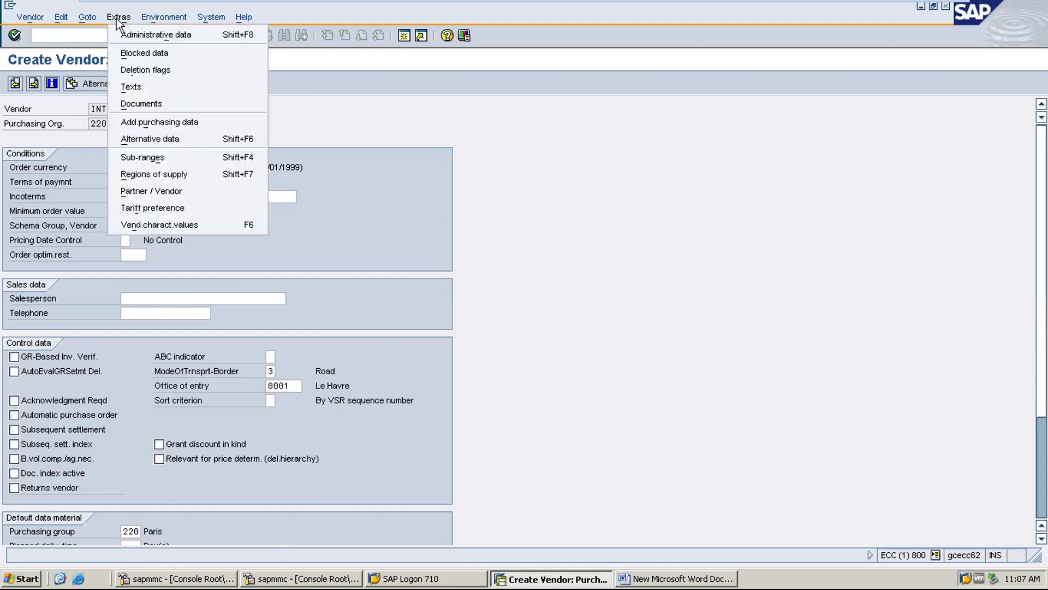
click(138, 118)
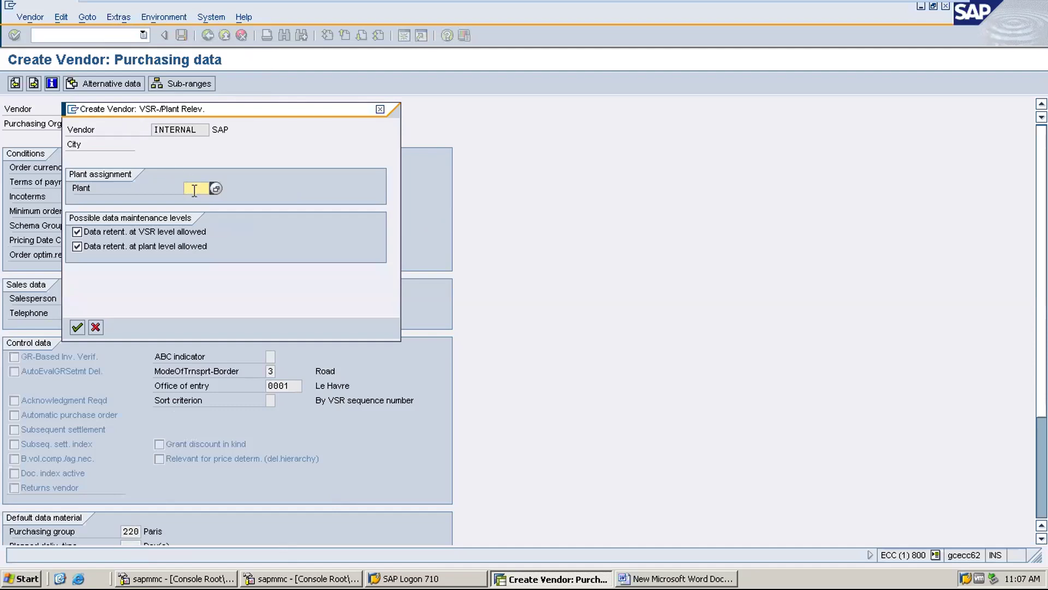
text(1200)
click(77, 327)
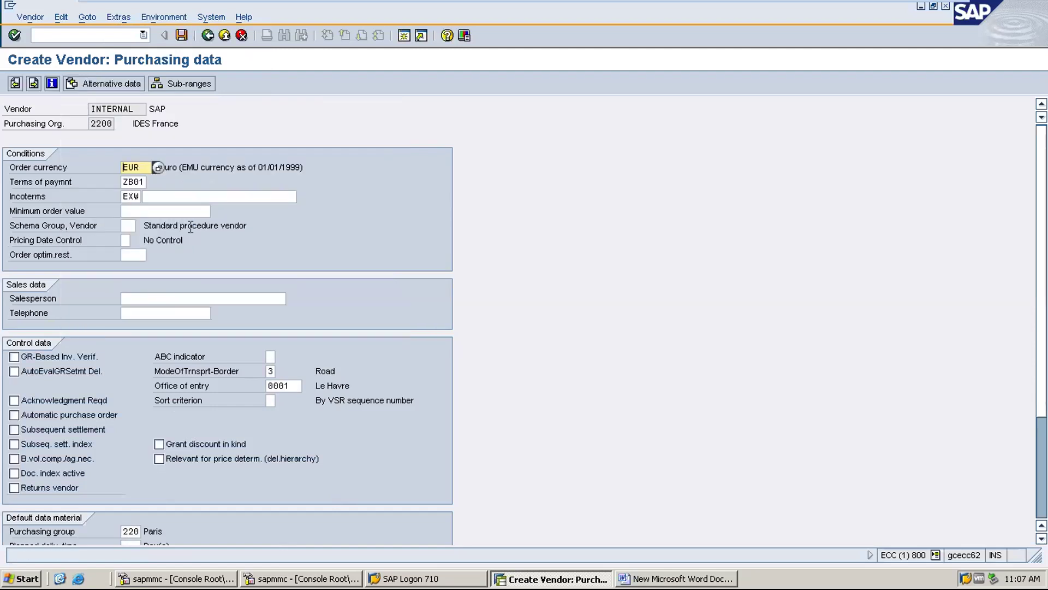
Save the vendor and note its number 100283 in the Word notes
click(181, 36)
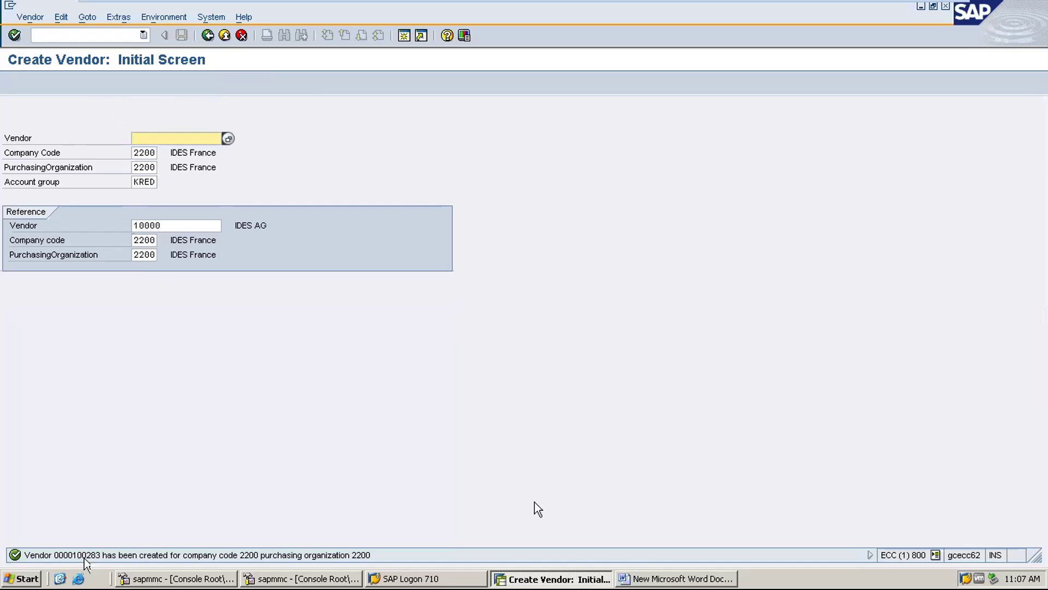
click(690, 582)
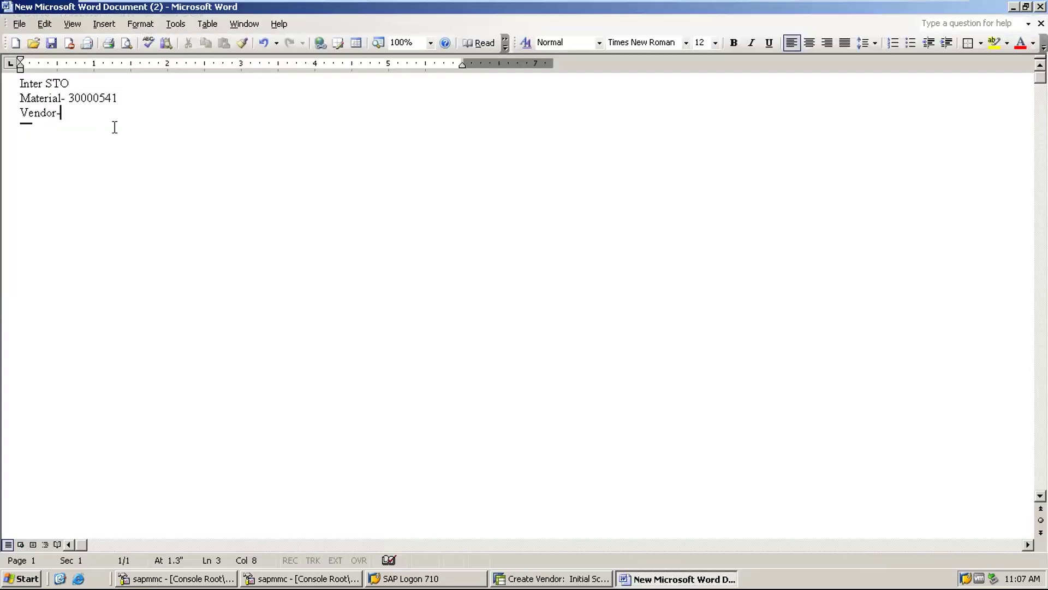
text(100283)
Start a material with /nmm, confirm the org levels, and set description Inter
key(alt+Tab)
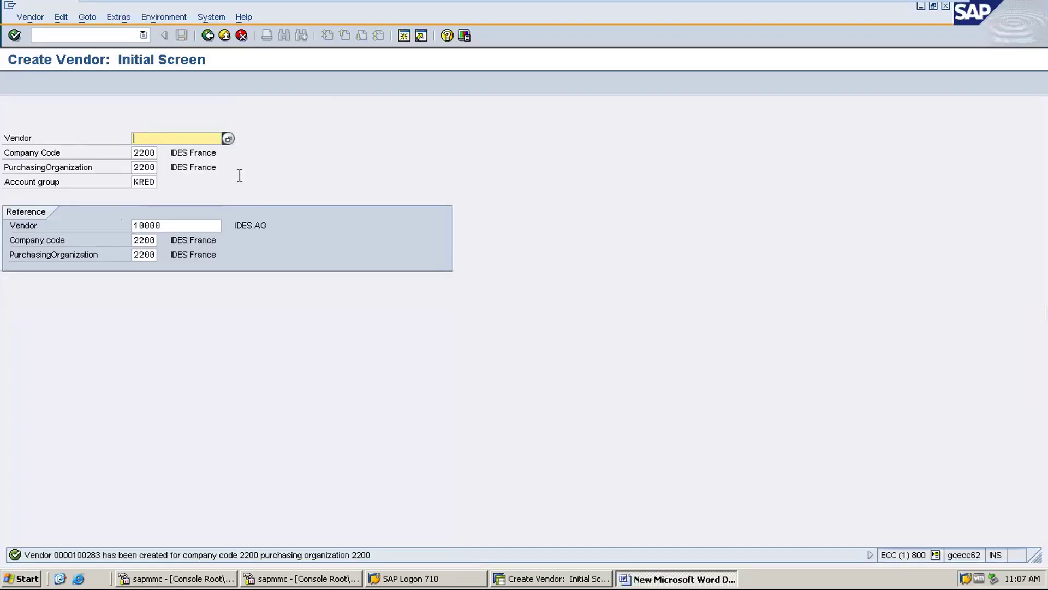
click(56, 37)
text(/nmm)
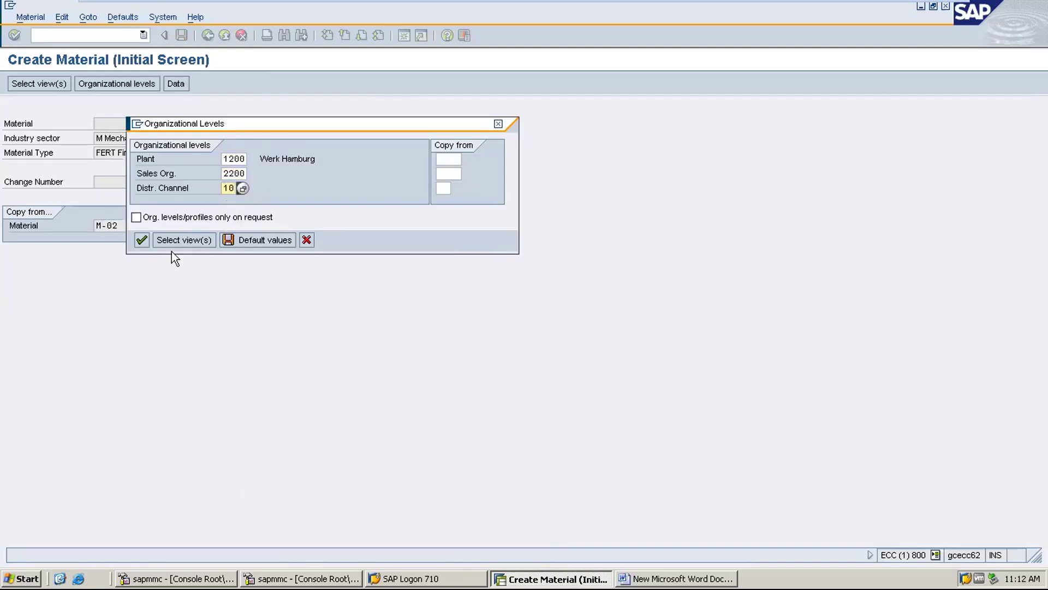
click(141, 240)
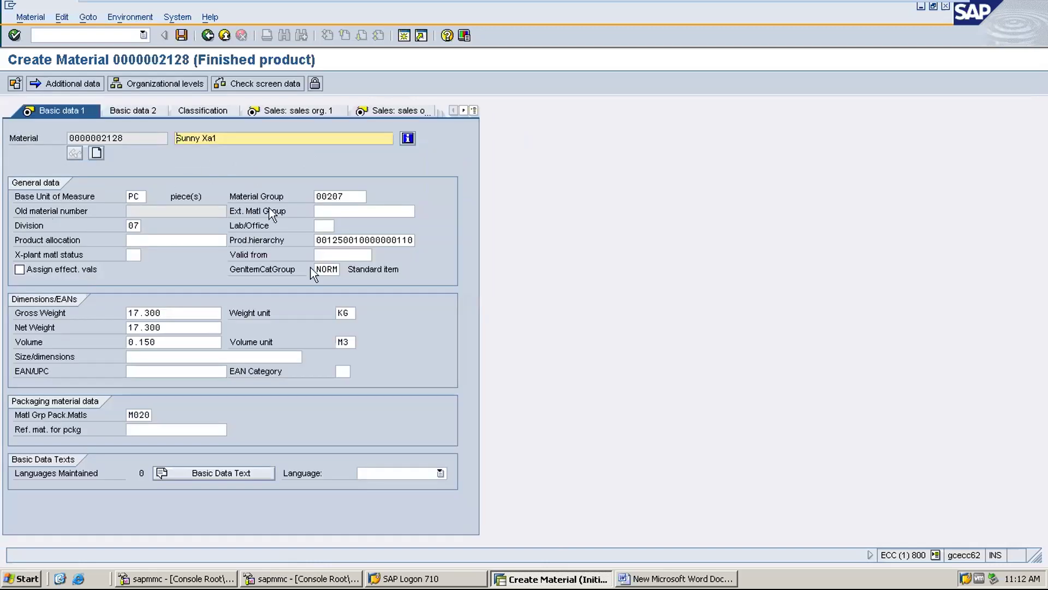
drag(223, 136, 131, 137)
text(Inte)
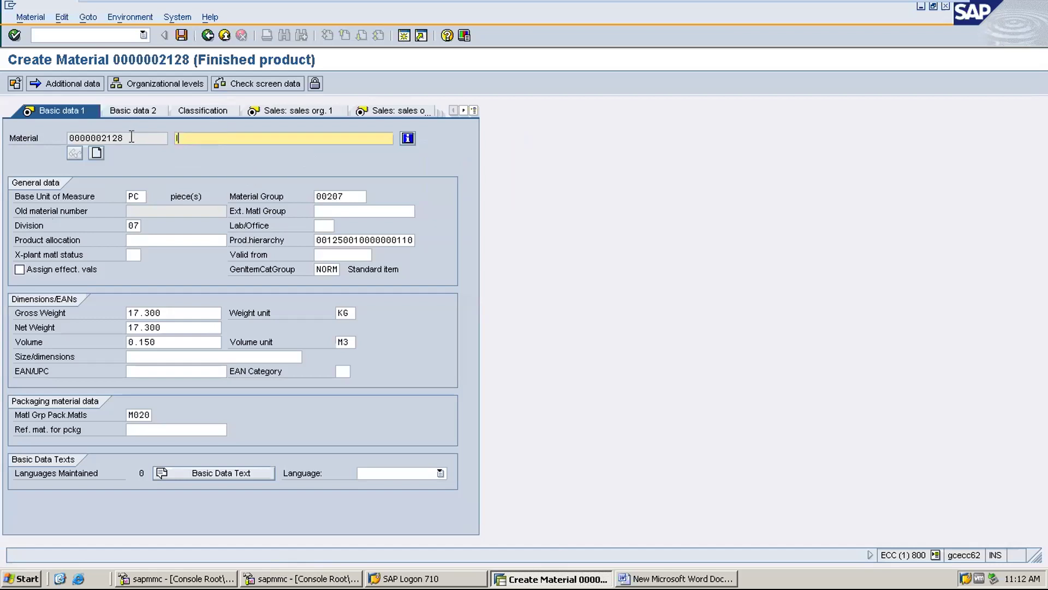
text(r)
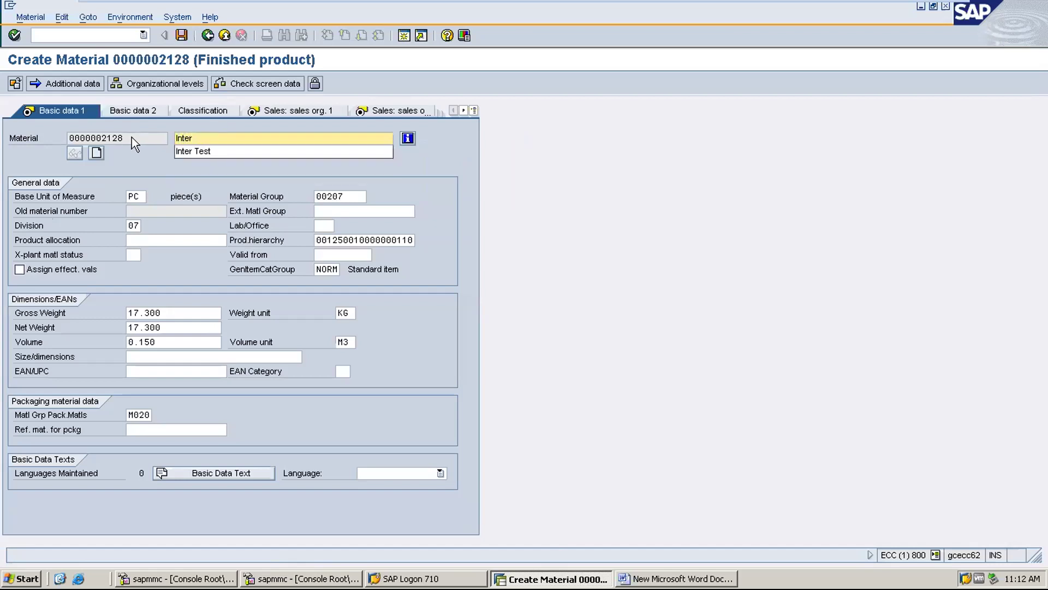
key(Return)
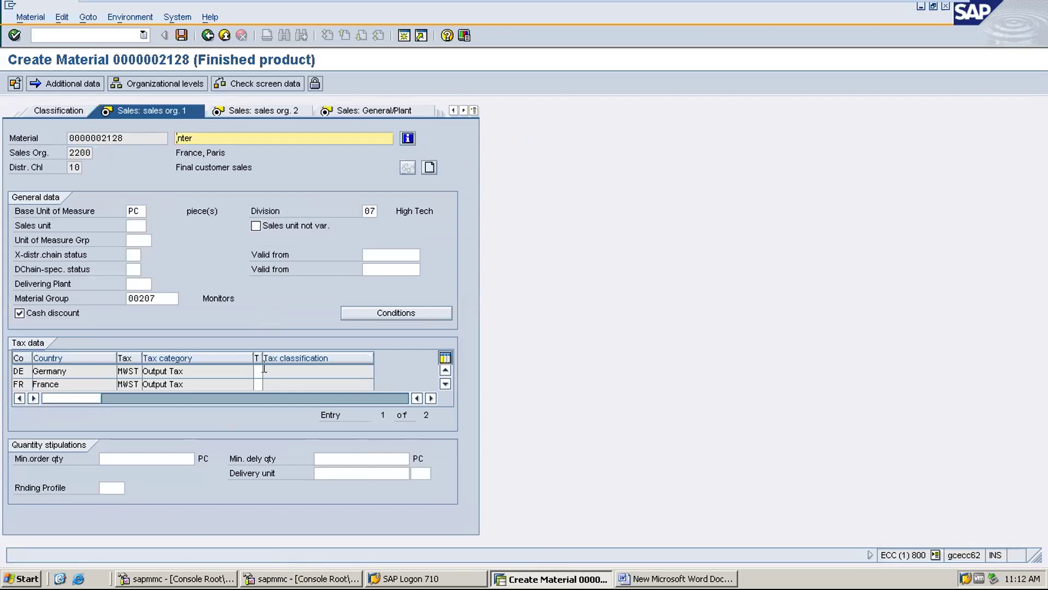
Set tax classification 1 for both Germany and France
click(257, 371)
text(1)
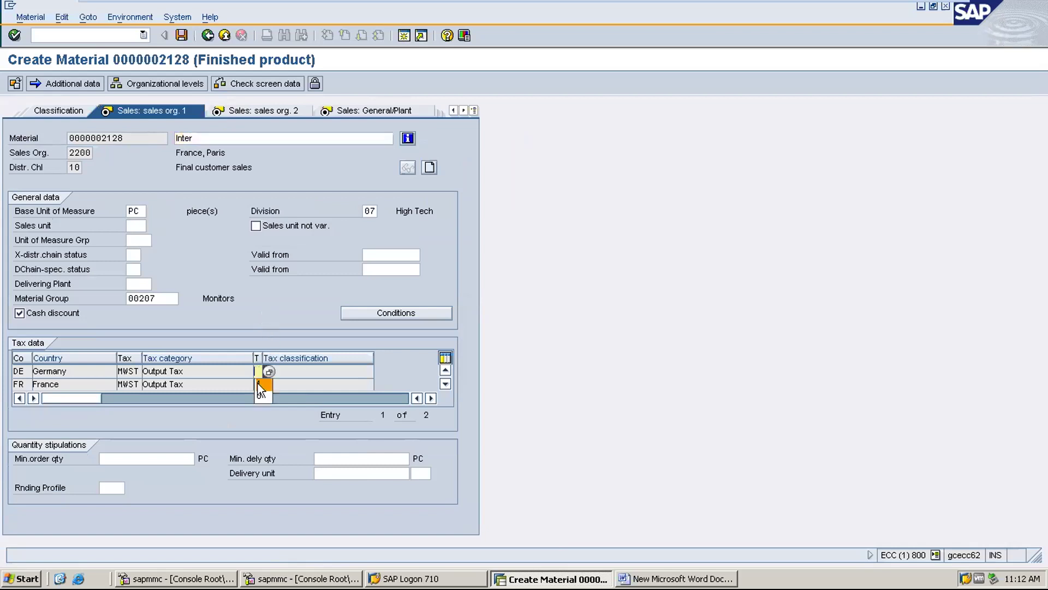
click(257, 384)
text(1)
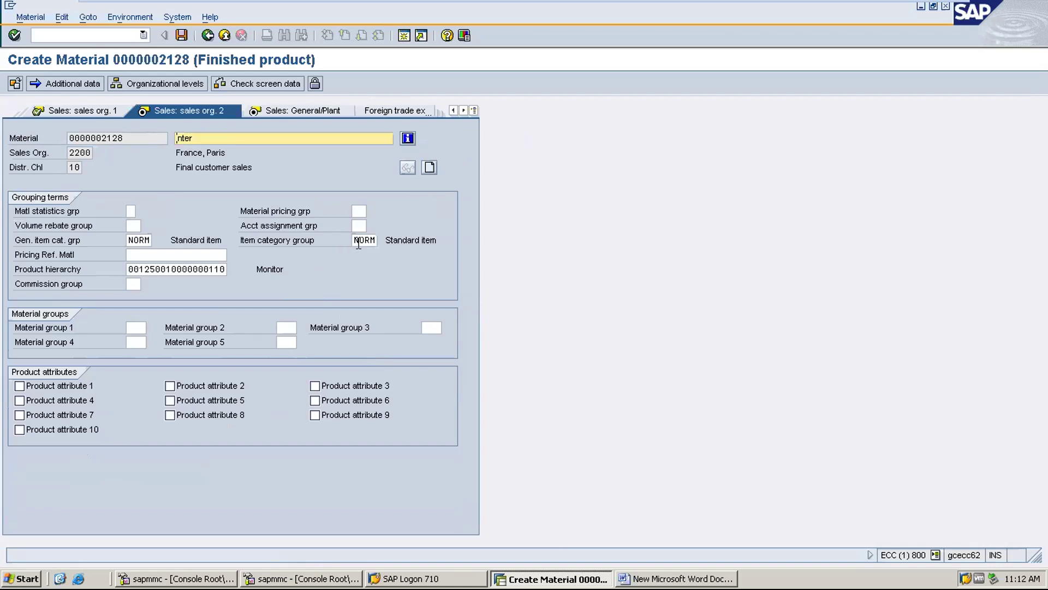
key(Return)
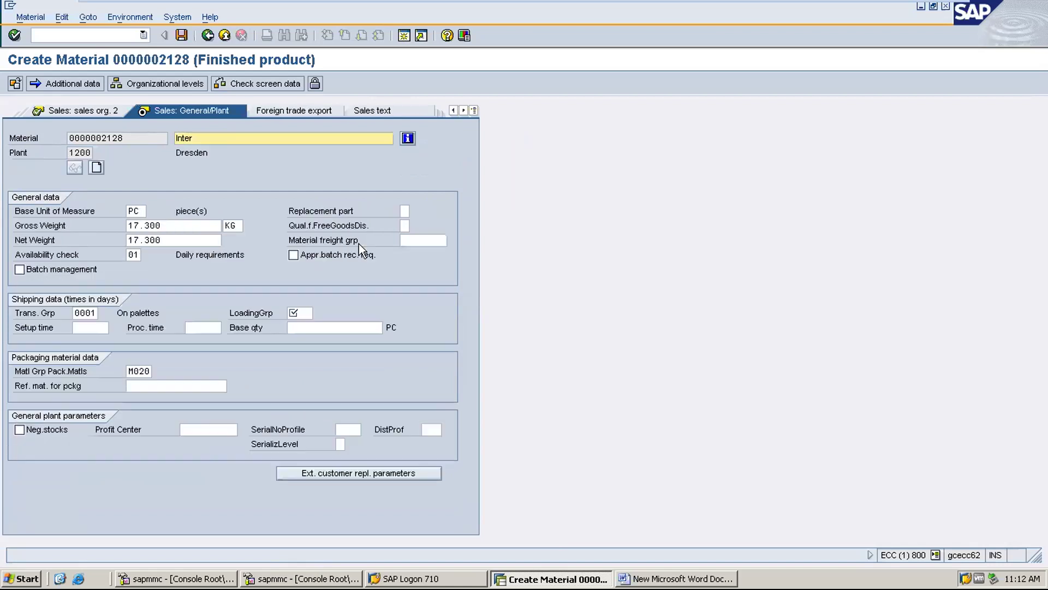
Choose loading group 0003 and advance through purchasing to the accounting view
click(305, 312)
click(304, 324)
key(Return)
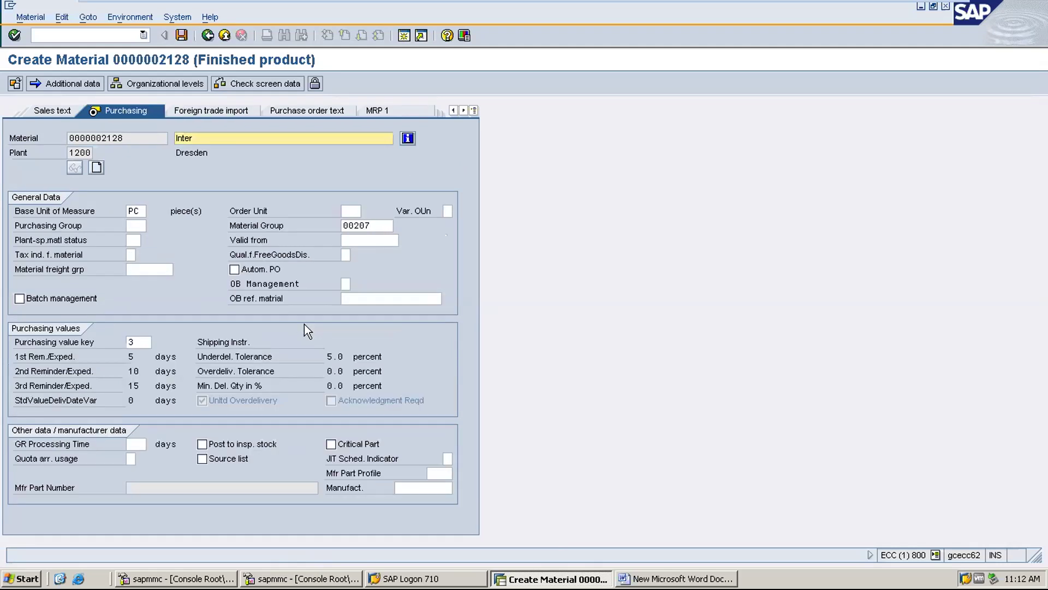
key(Return)
key(Return)
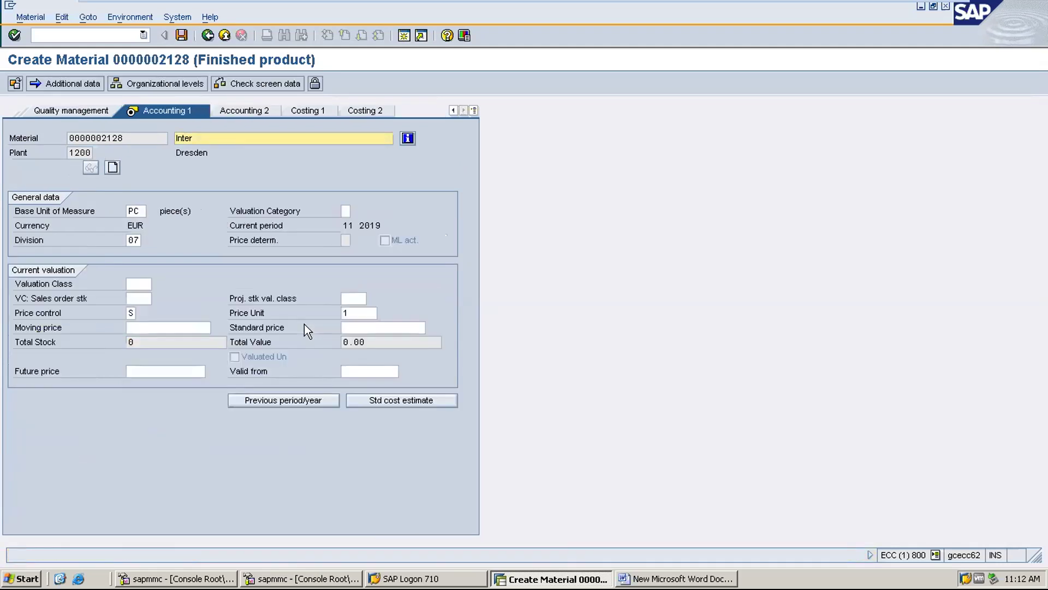
Enter standard price 10 and valuation class 3000 Raw materials 1
click(355, 328)
click(355, 339)
key(Return)
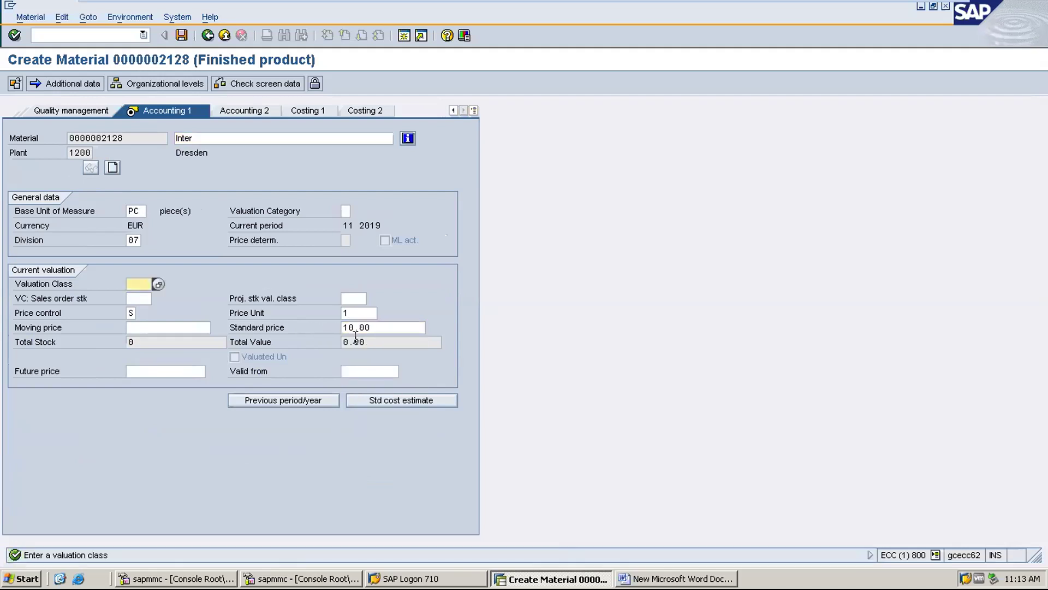
key(BackSpace)
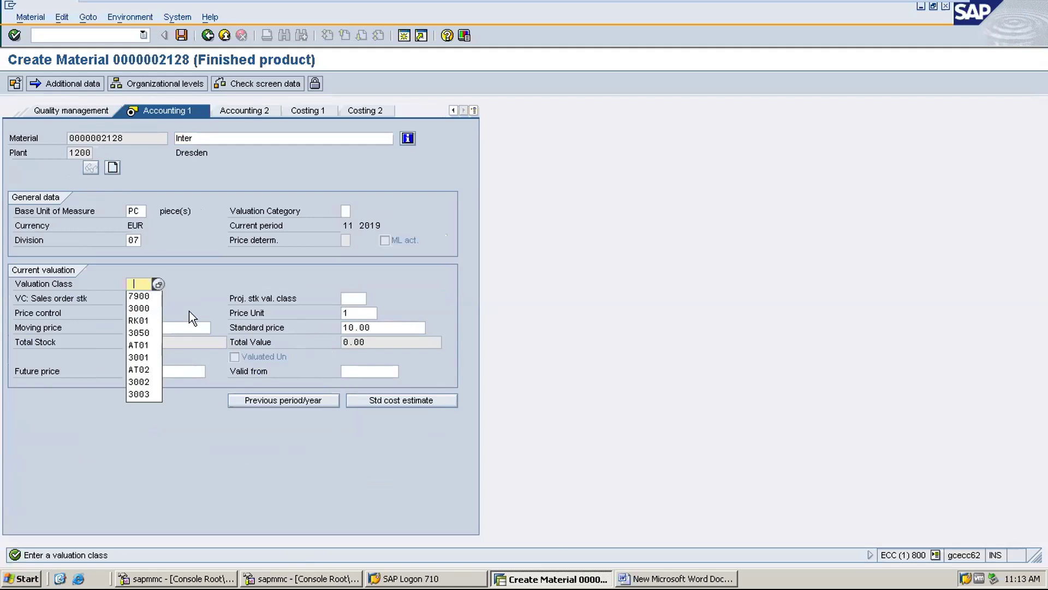
click(158, 297)
key(Return)
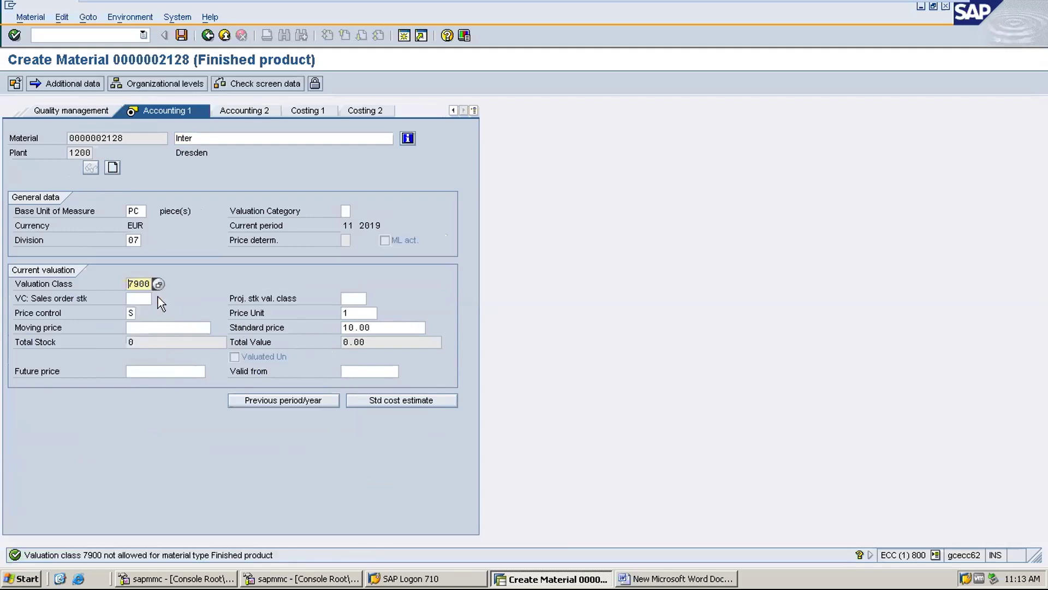
click(158, 284)
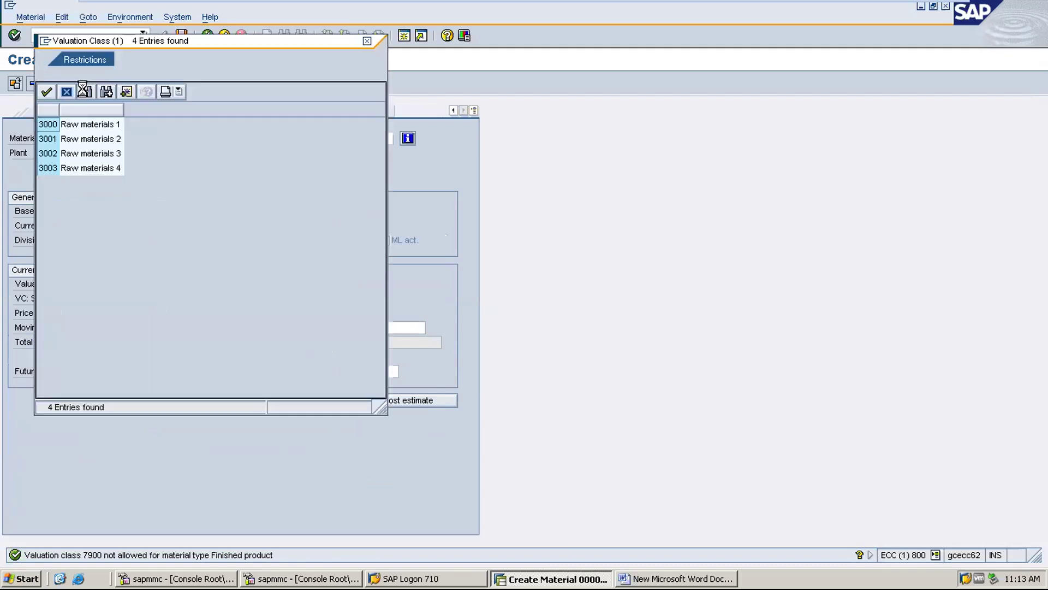
double_click(50, 129)
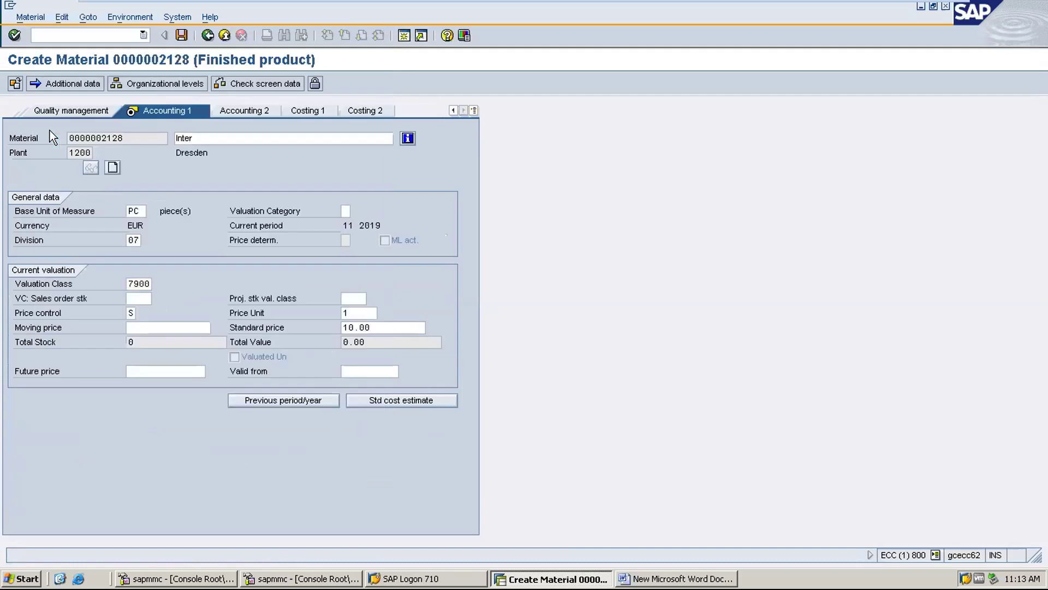
key(Return)
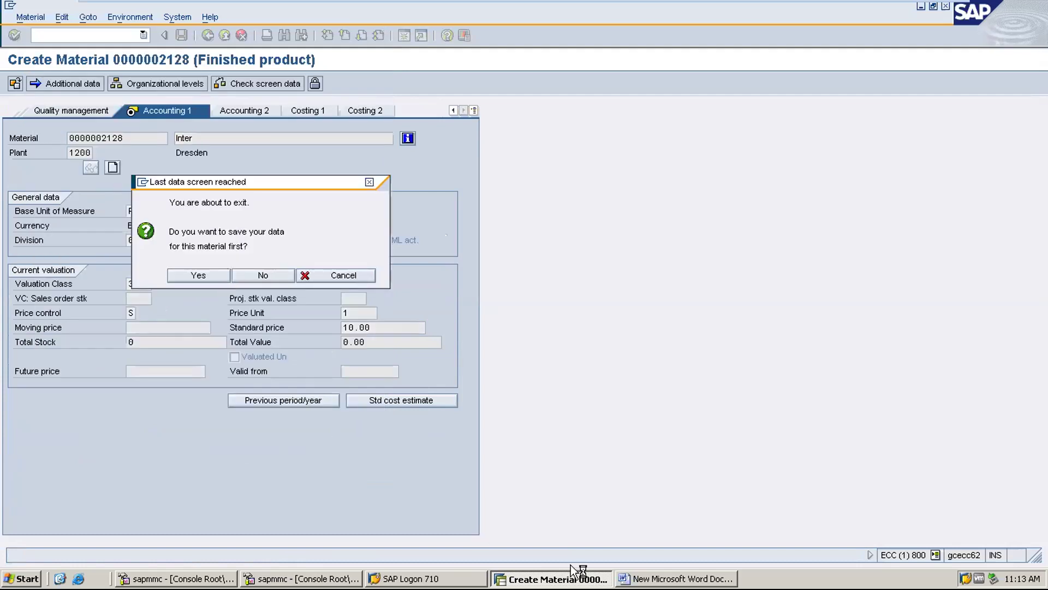
Record 2128 in the Word notes and confirm saving the material
click(679, 578)
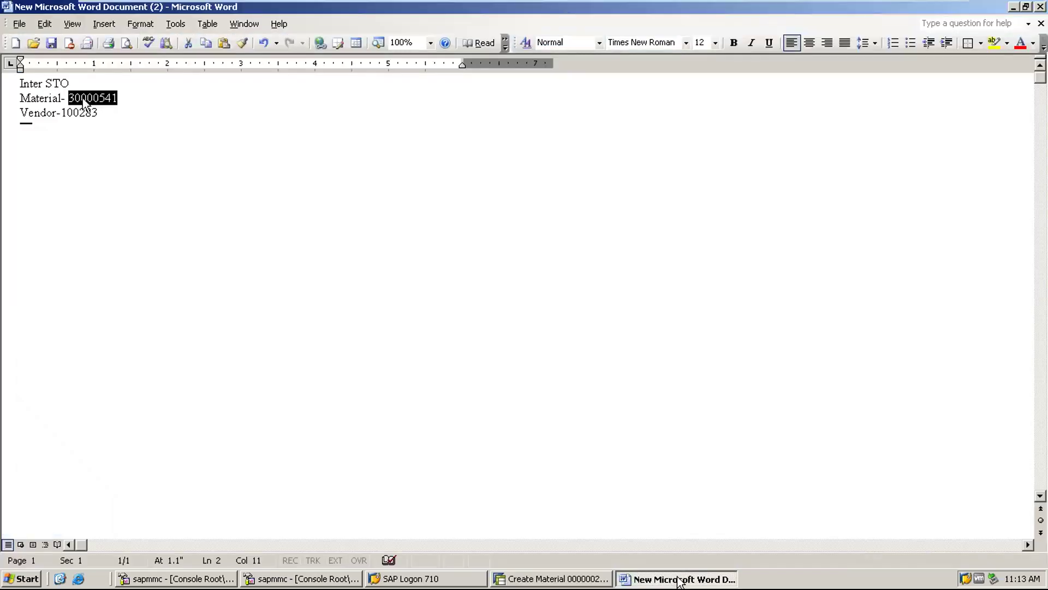
text(2128)
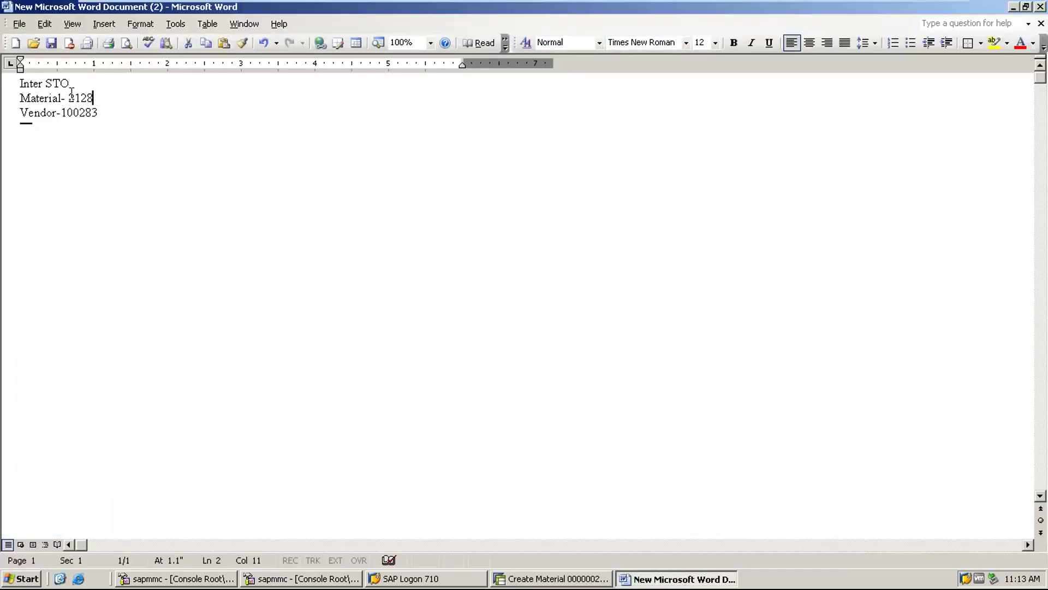
click(552, 579)
key(Return)
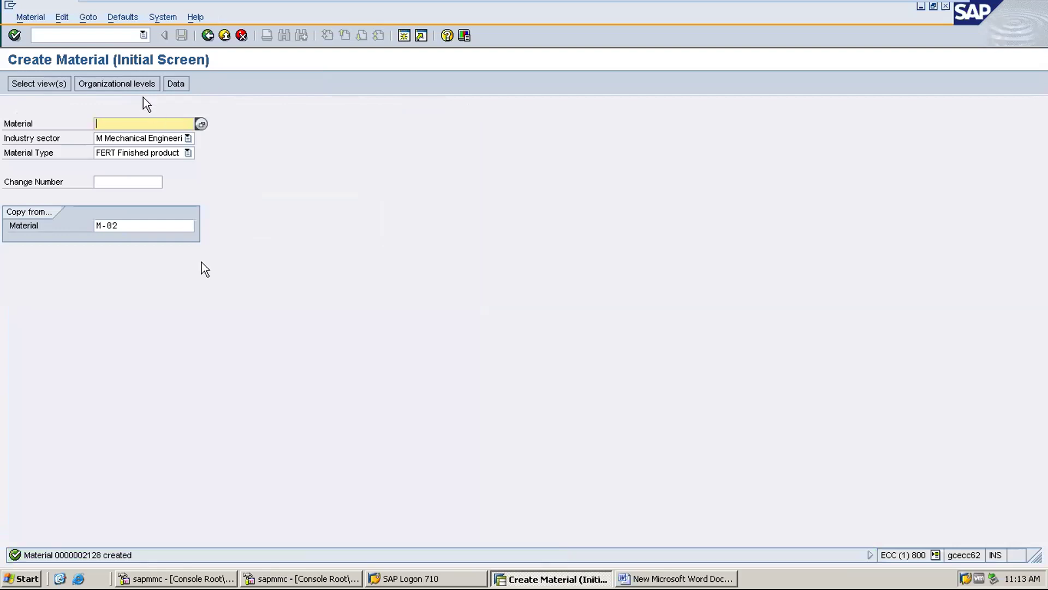
Extend material 2128, selecting both sales org views and the general/plant sales view
text(2128)
key(Return)
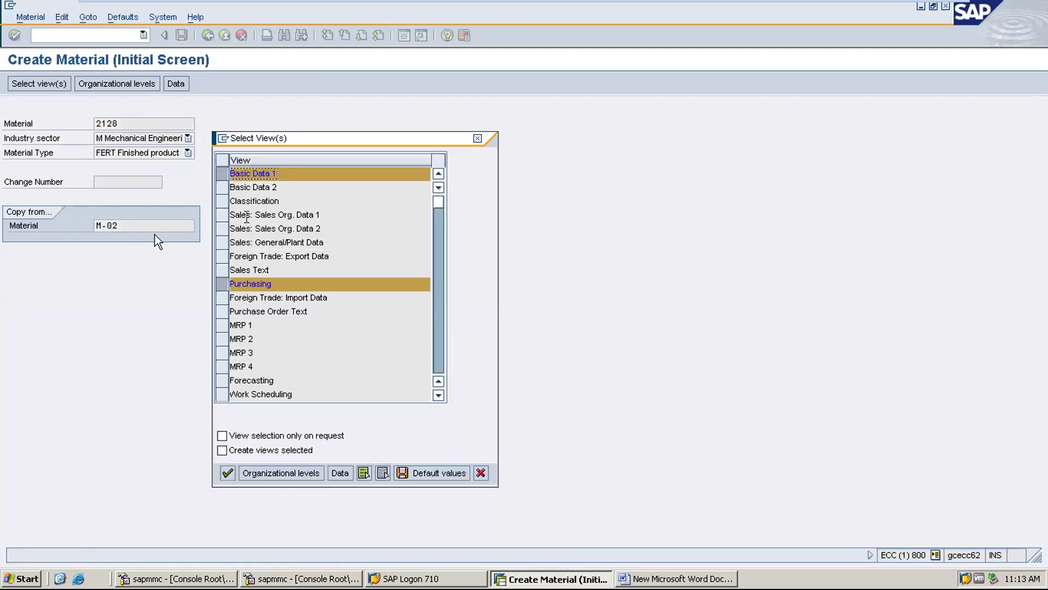
click(222, 215)
drag(223, 215, 223, 243)
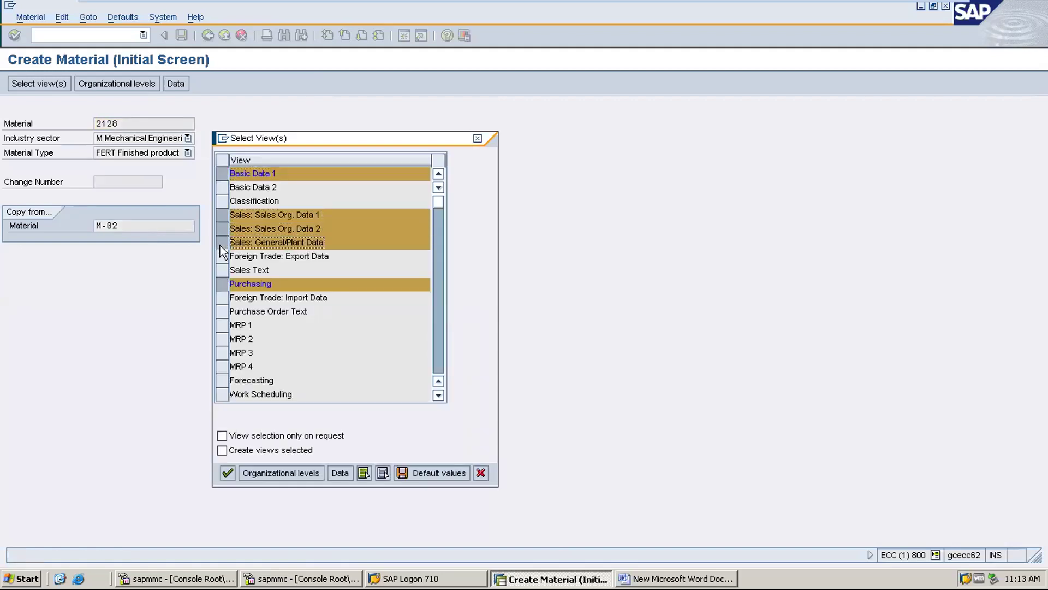
click(228, 473)
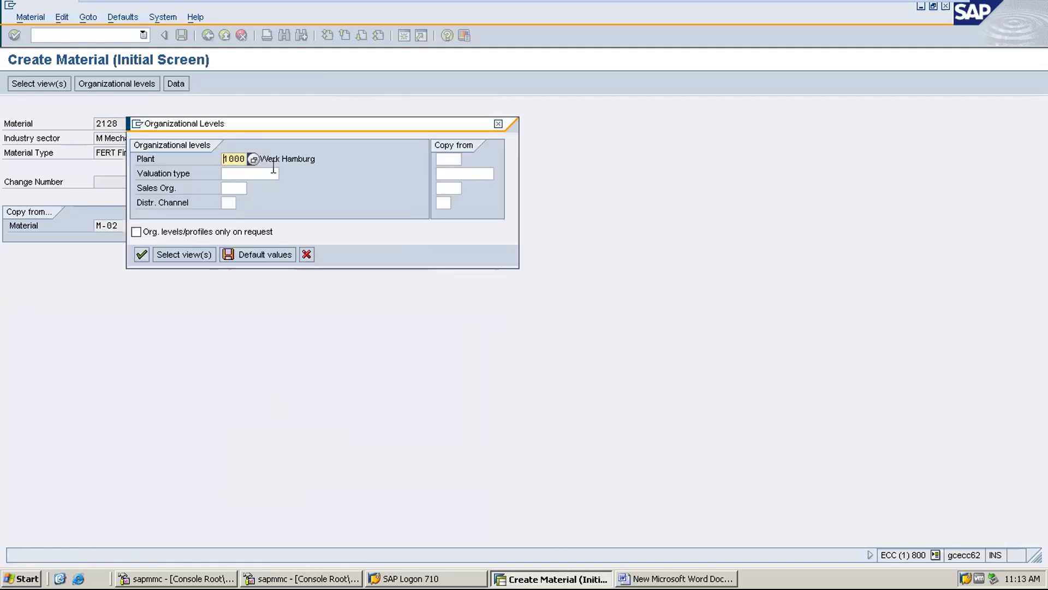
Set org levels to sales organization 2200, distribution channel 10 and plant 2200
click(238, 187)
click(238, 188)
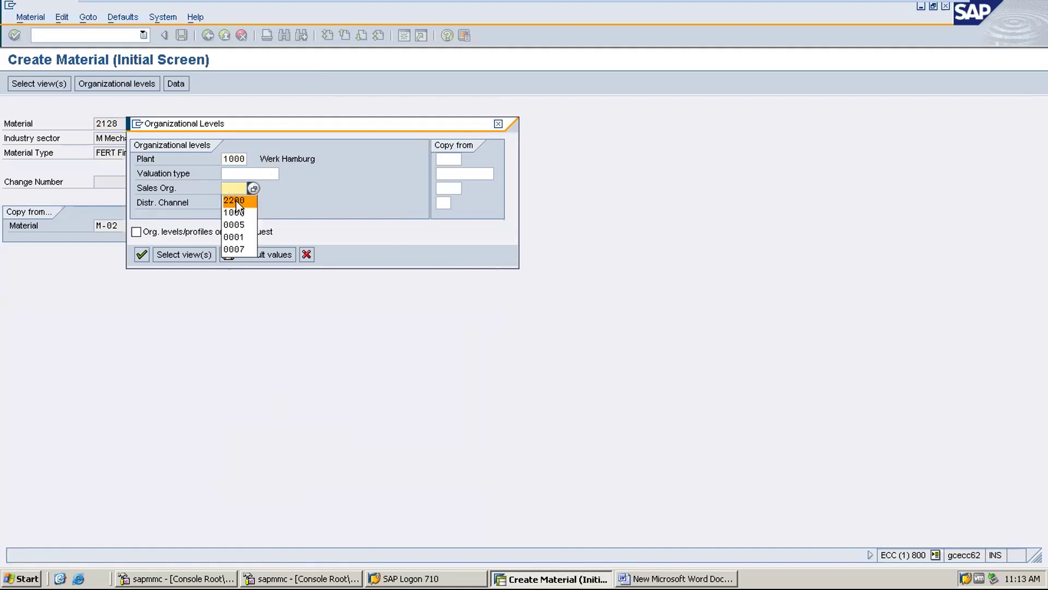
click(235, 202)
click(235, 202)
click(233, 202)
click(231, 215)
double_click(233, 158)
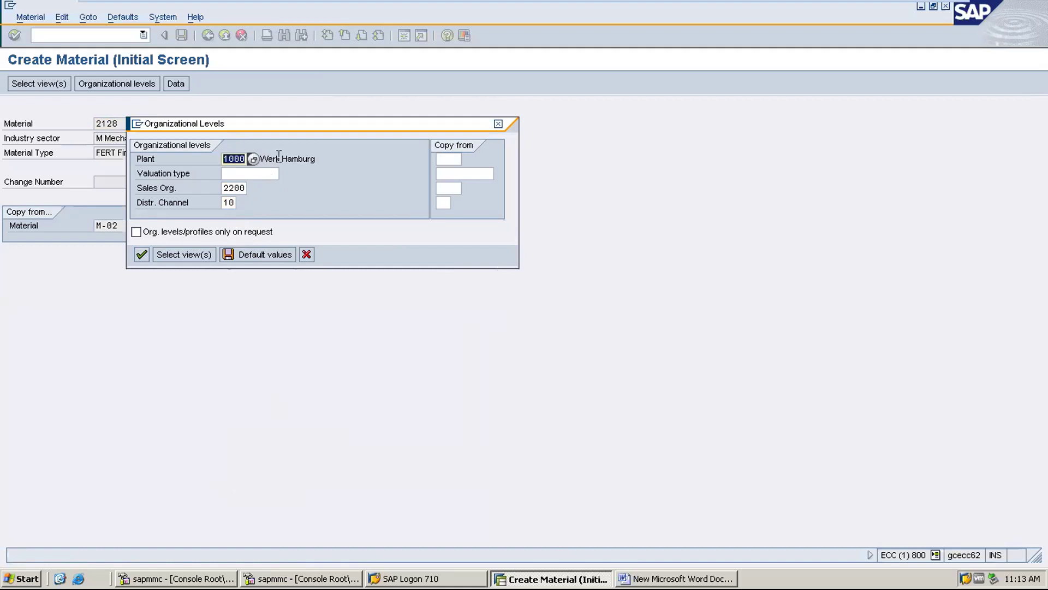
text(2200)
click(142, 255)
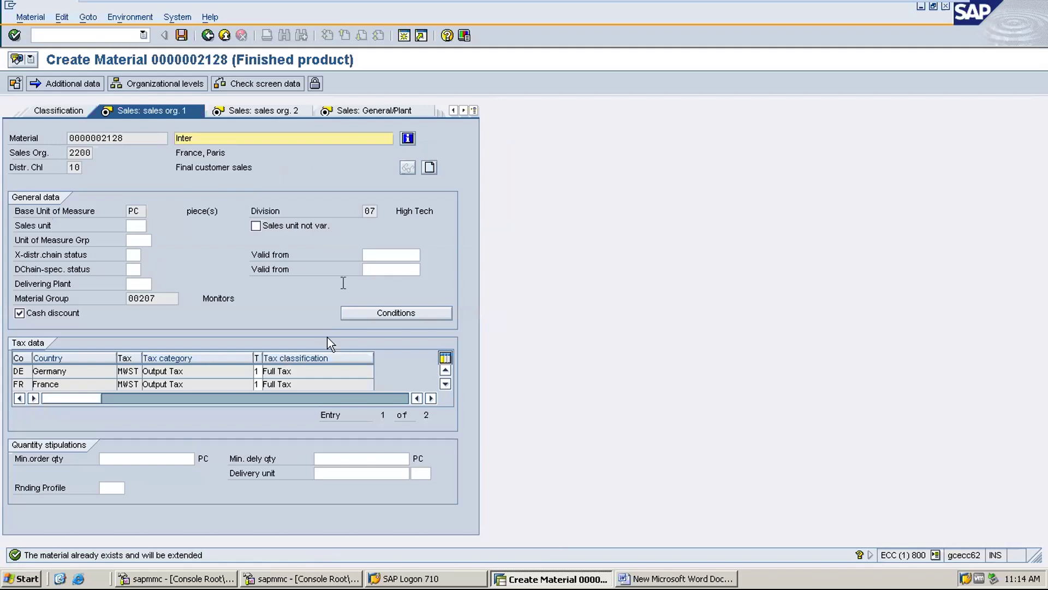
Pass the second sales view and choose loading group 0003
key(Return)
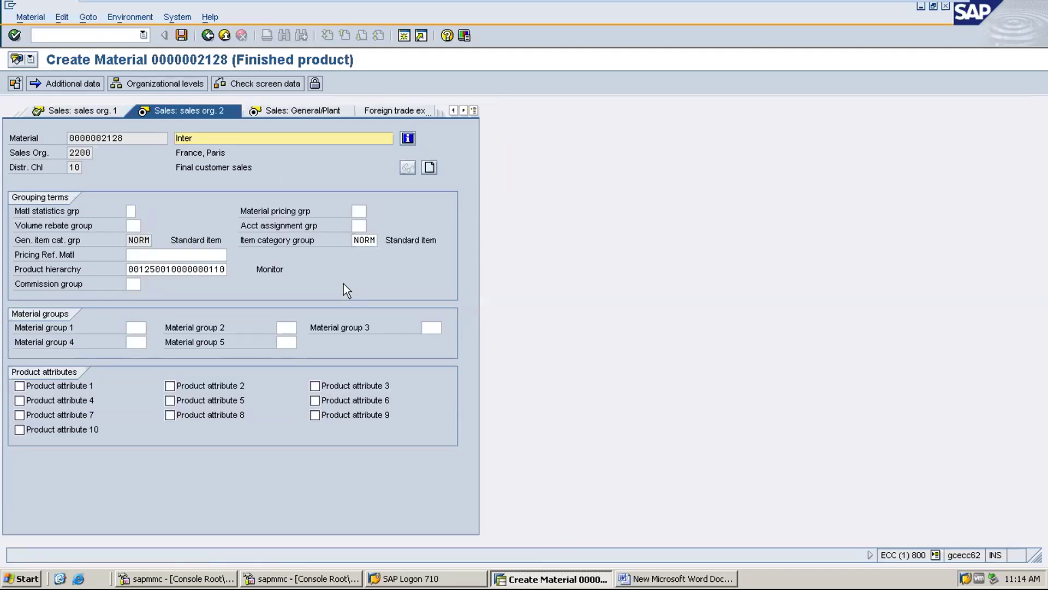
key(Return)
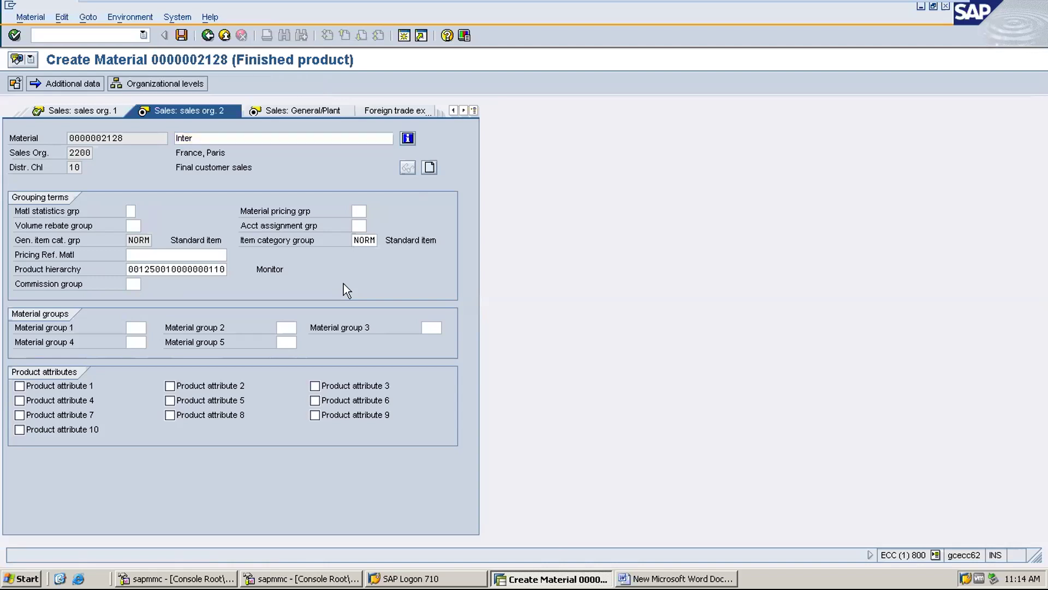
click(299, 313)
click(308, 313)
click(296, 326)
key(Return)
key(Return)
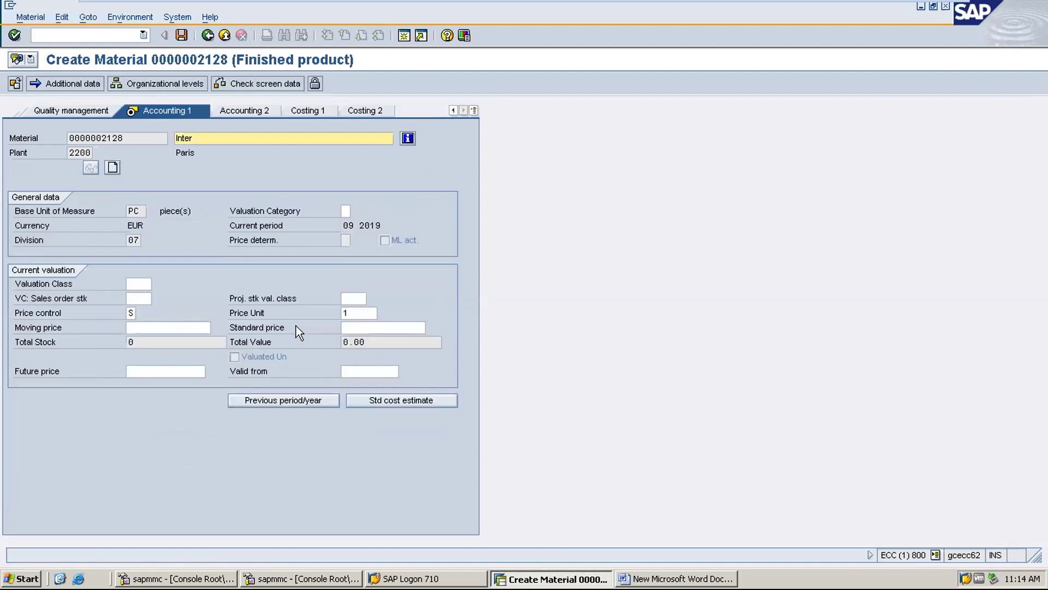
Set valuation class 3000 and standard price 10 on Accounting 1
click(132, 283)
click(138, 296)
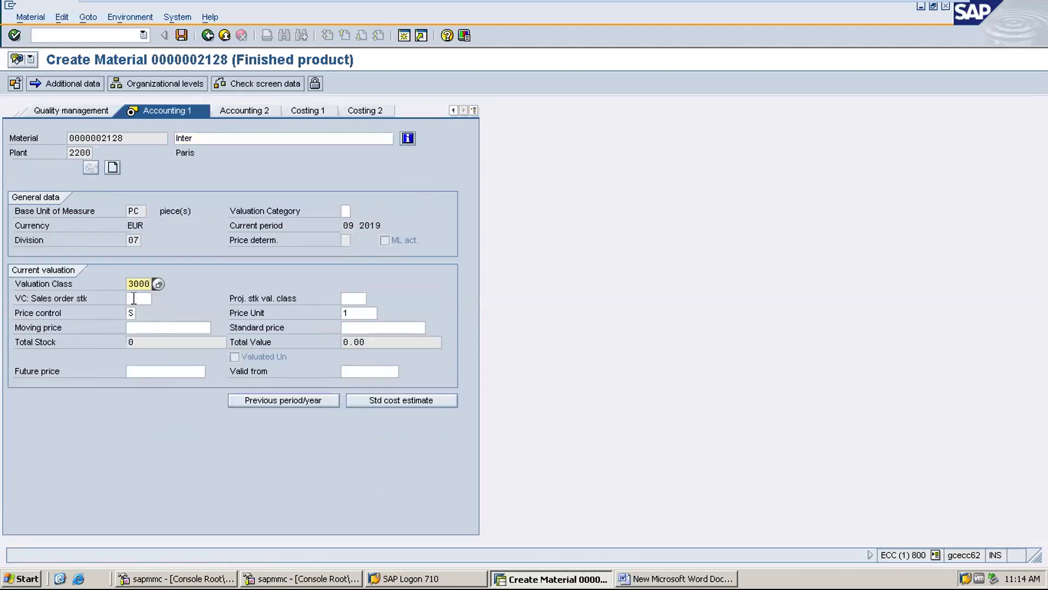
key(Tab)
text(10)
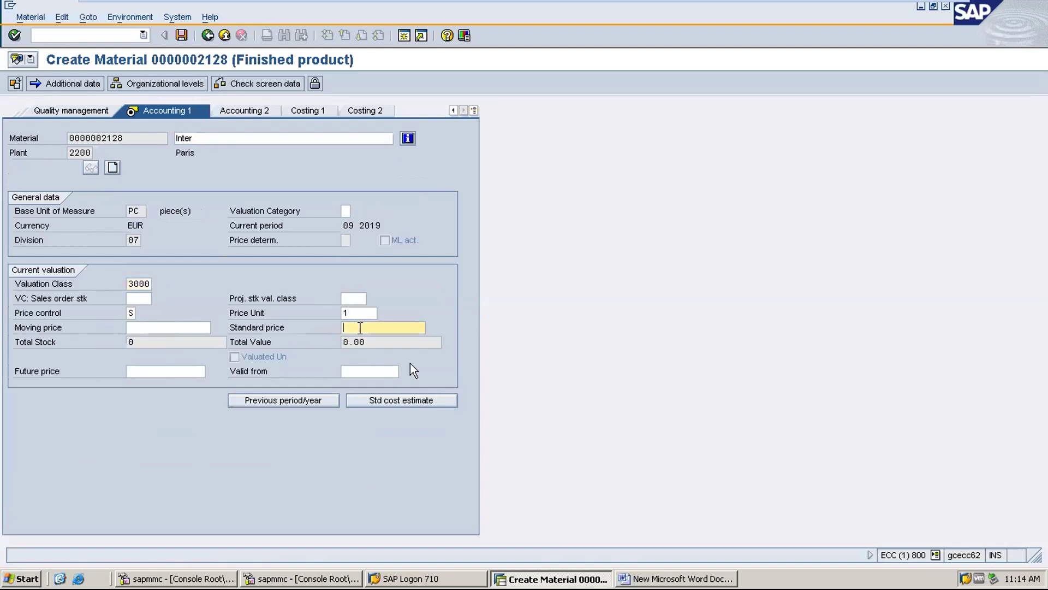
key(Return)
key(Return)
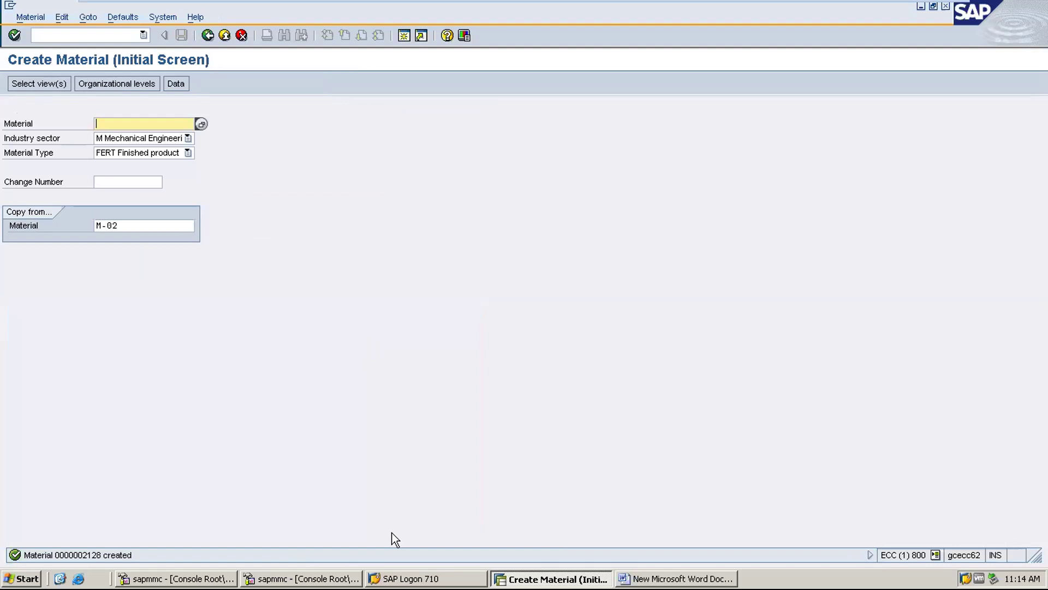
click(671, 579)
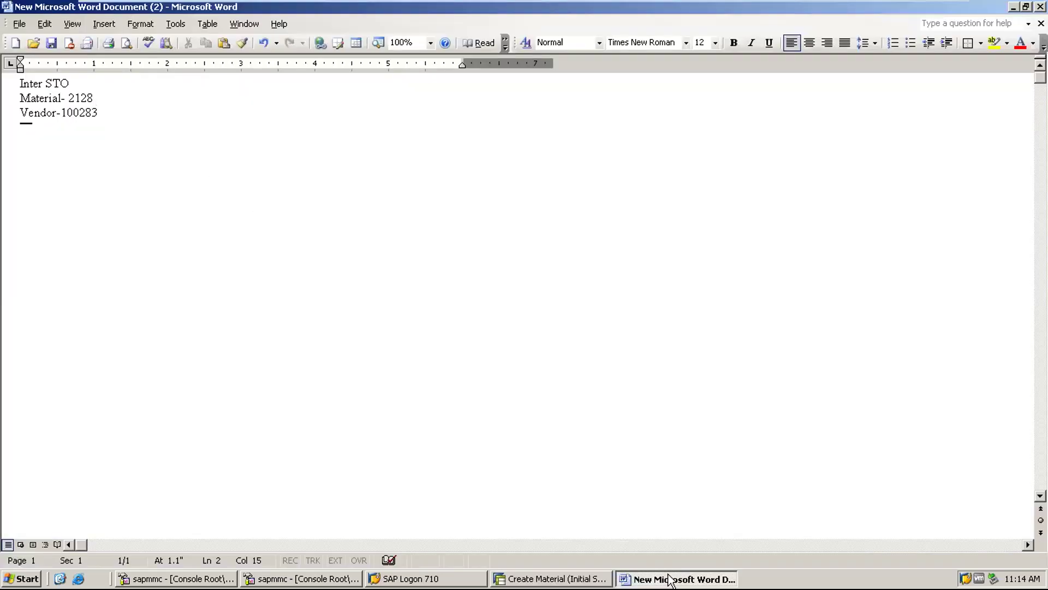
Add the line 'Plant- 1200 and 2200' below Material- 2128 in the notes
key(Return)
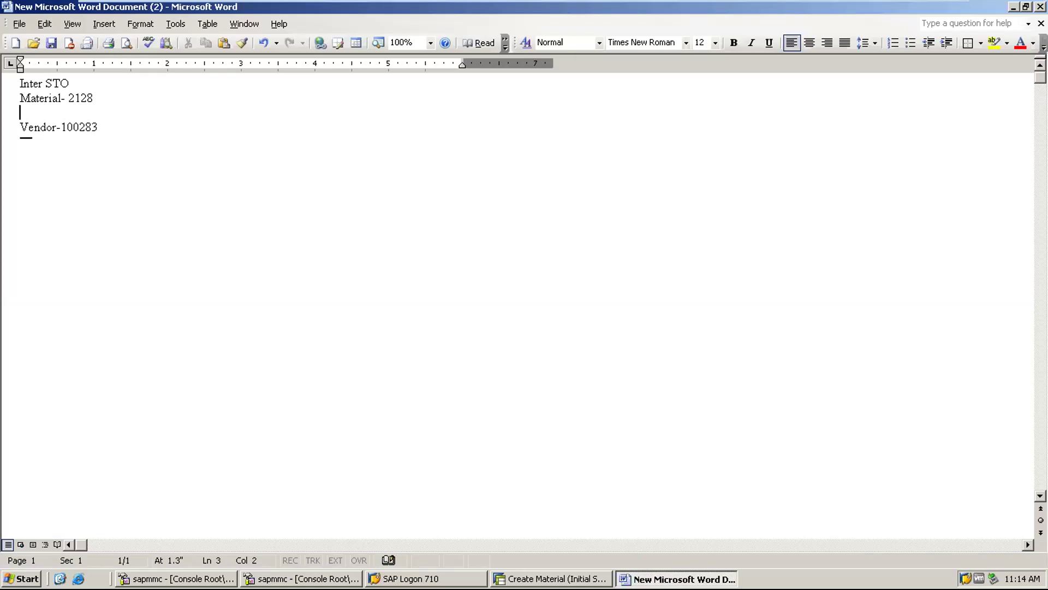
text(Plant- 1200 and)
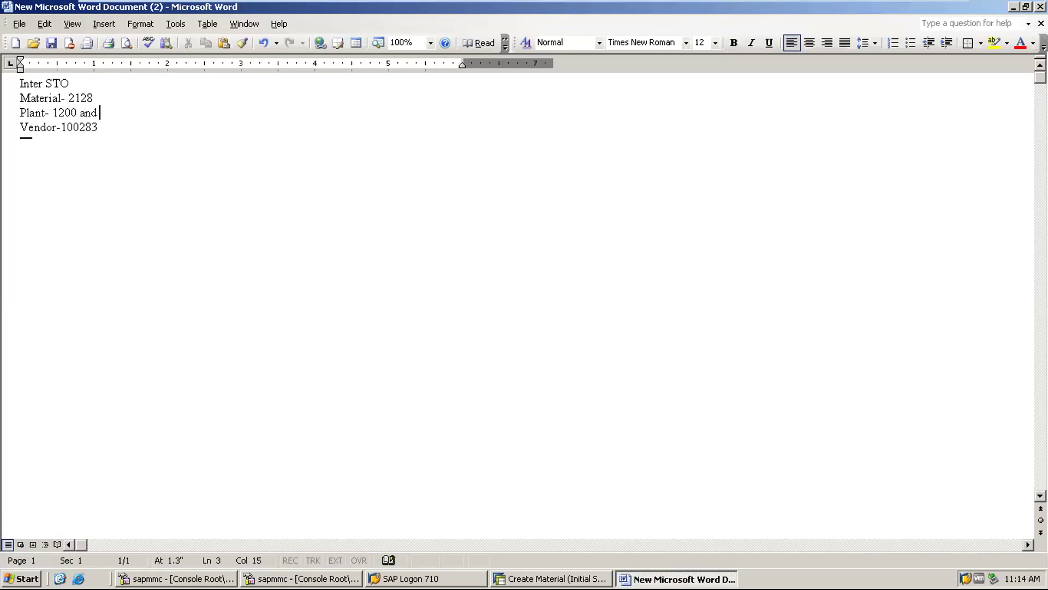
text( 2200)
key(alt+Tab)
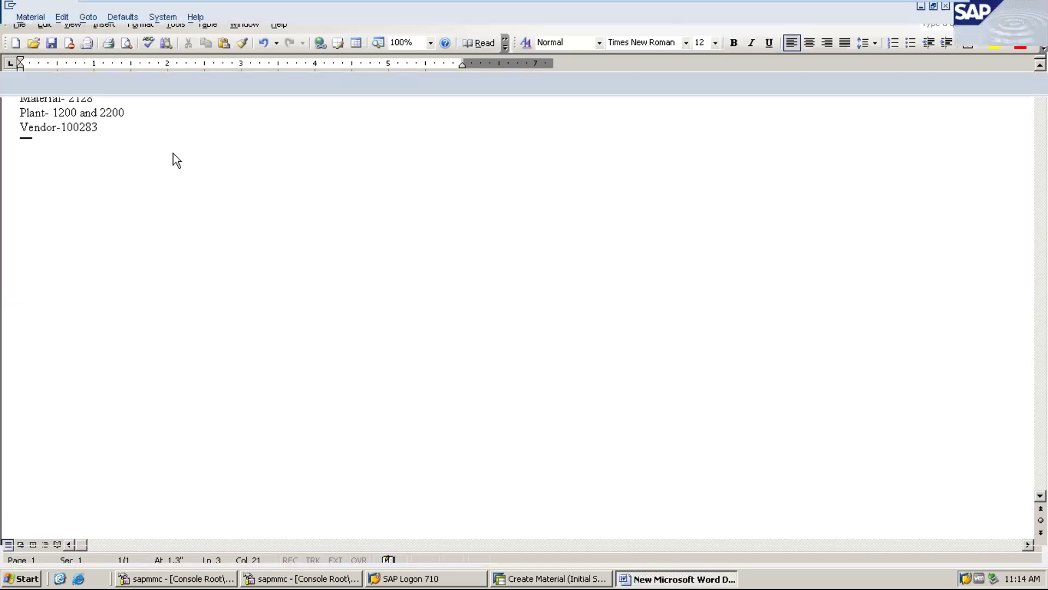
key(alt+Tab)
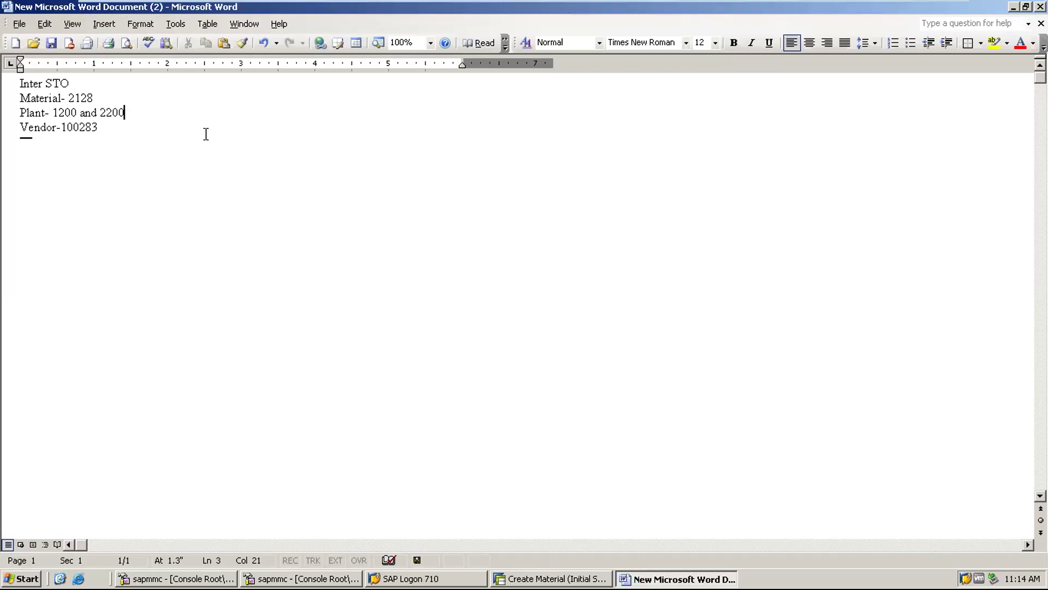
key(alt+Tab)
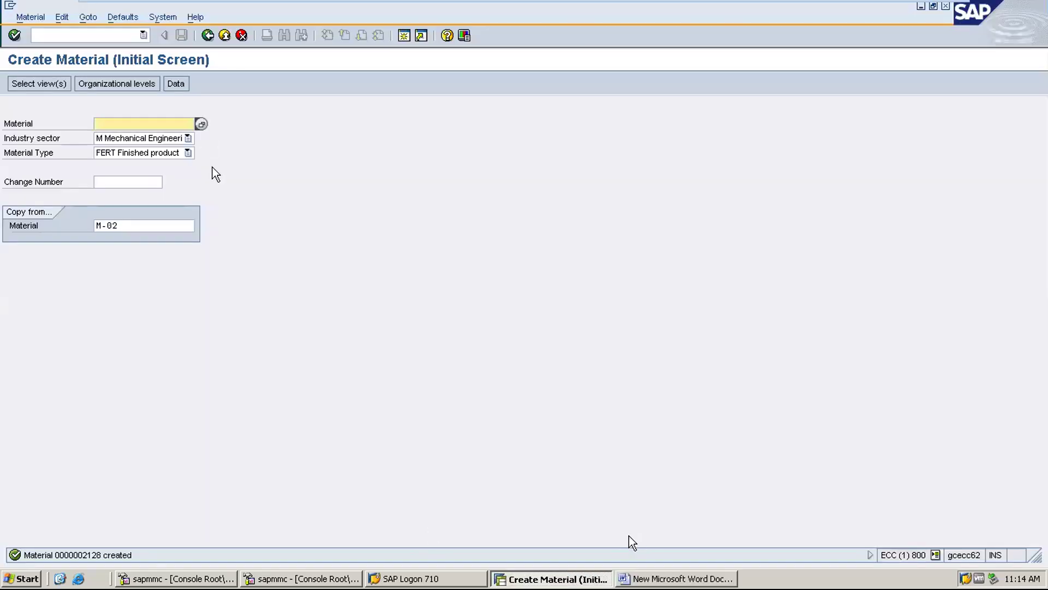
Open the implementation guide with /nspro
click(45, 35)
click(45, 35)
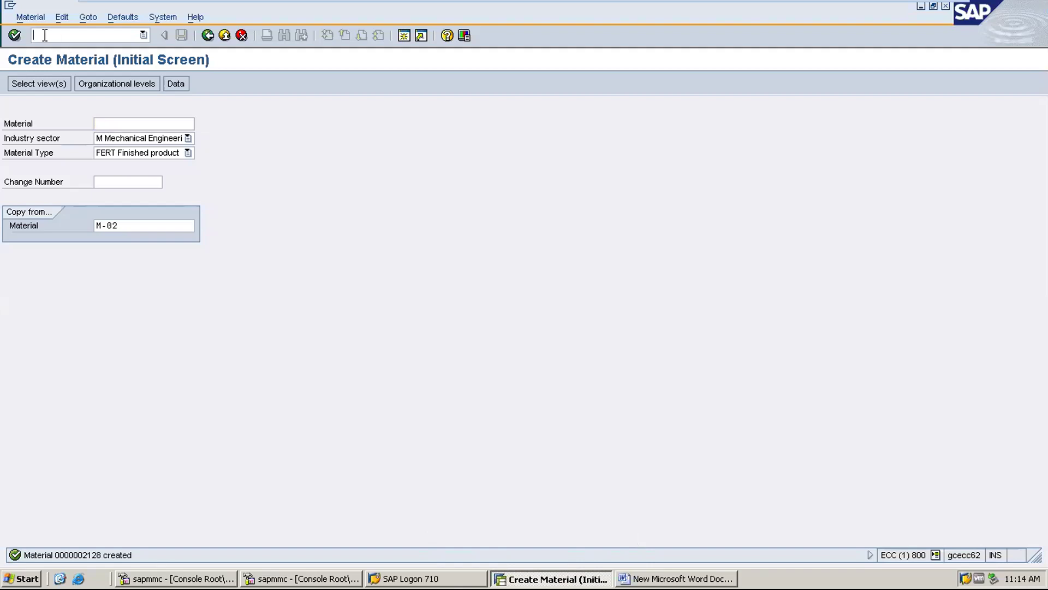
text(/nspro)
key(Return)
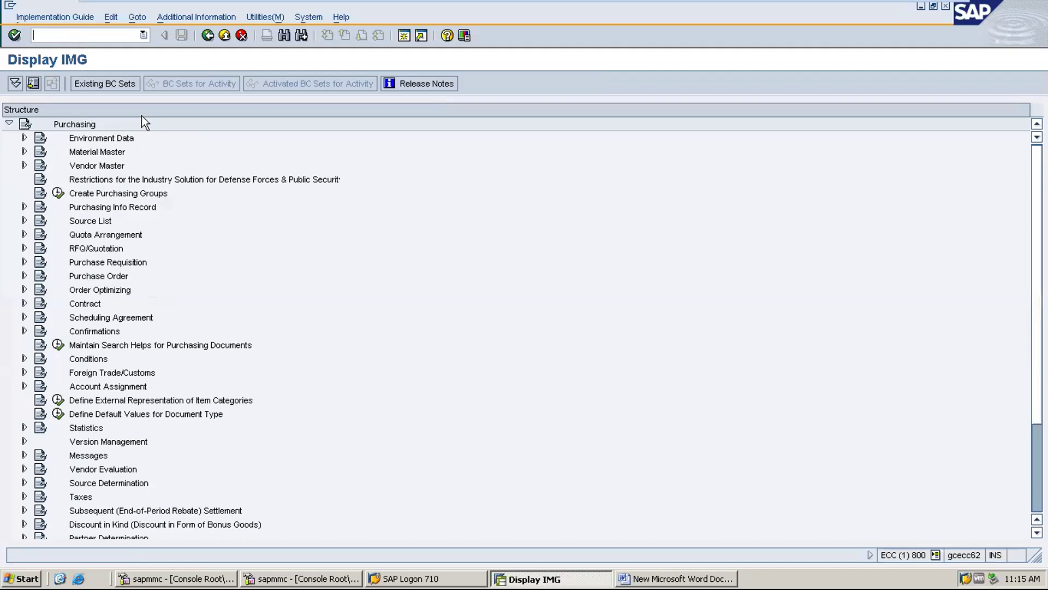
Open Define Shipping Data for Plants under Set up Stock Transport Order, then plant 2200
click(24, 275)
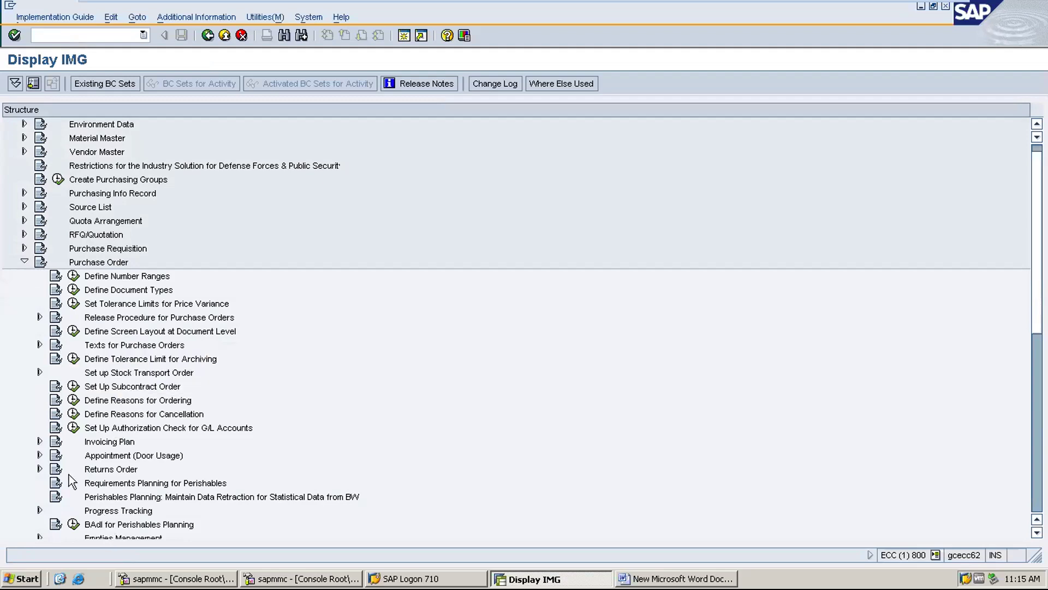
click(39, 373)
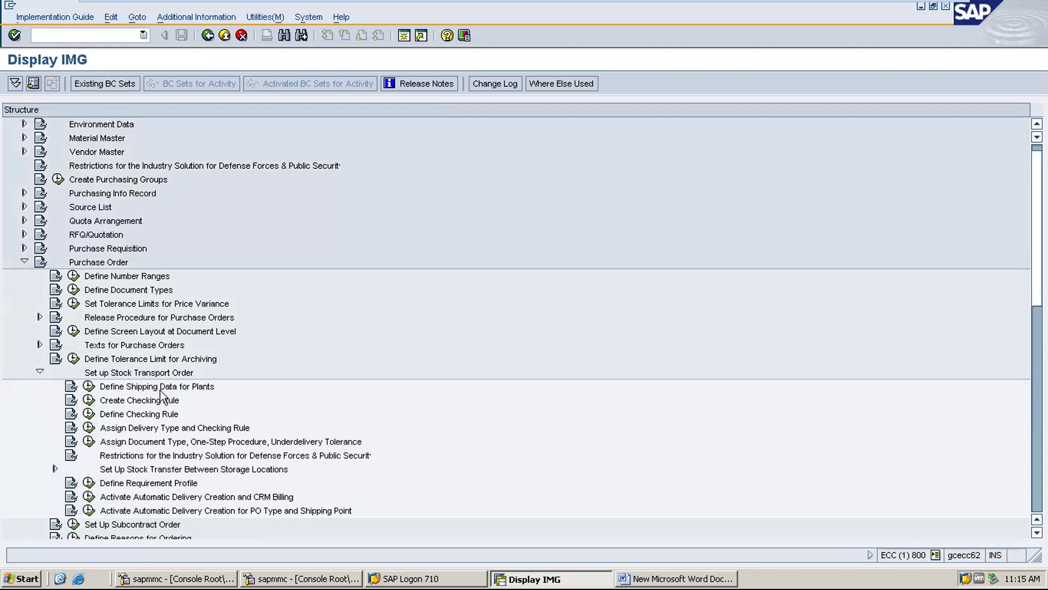
drag(1044, 261, 1040, 299)
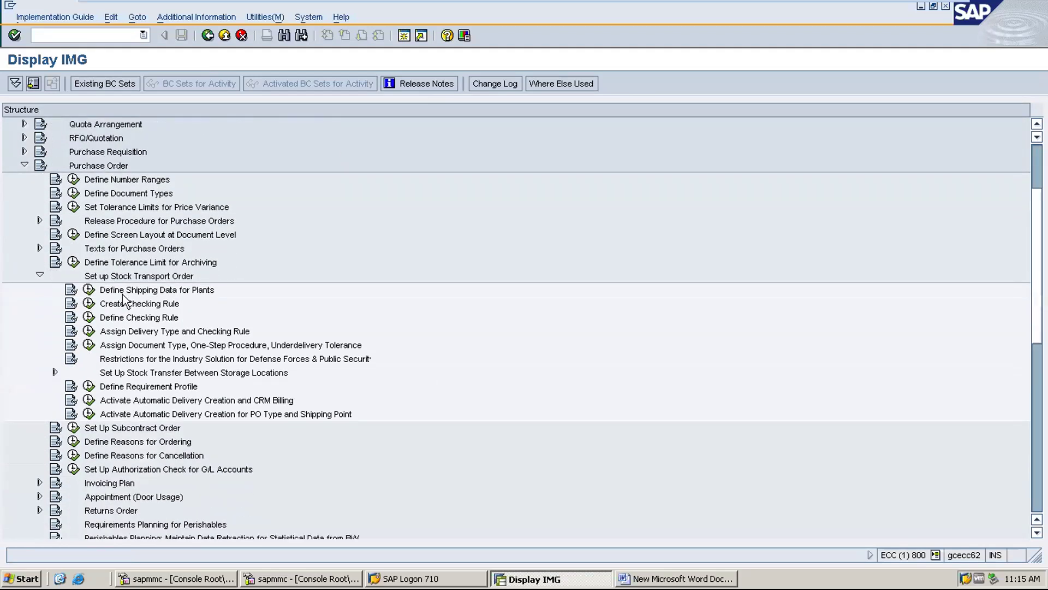
click(91, 294)
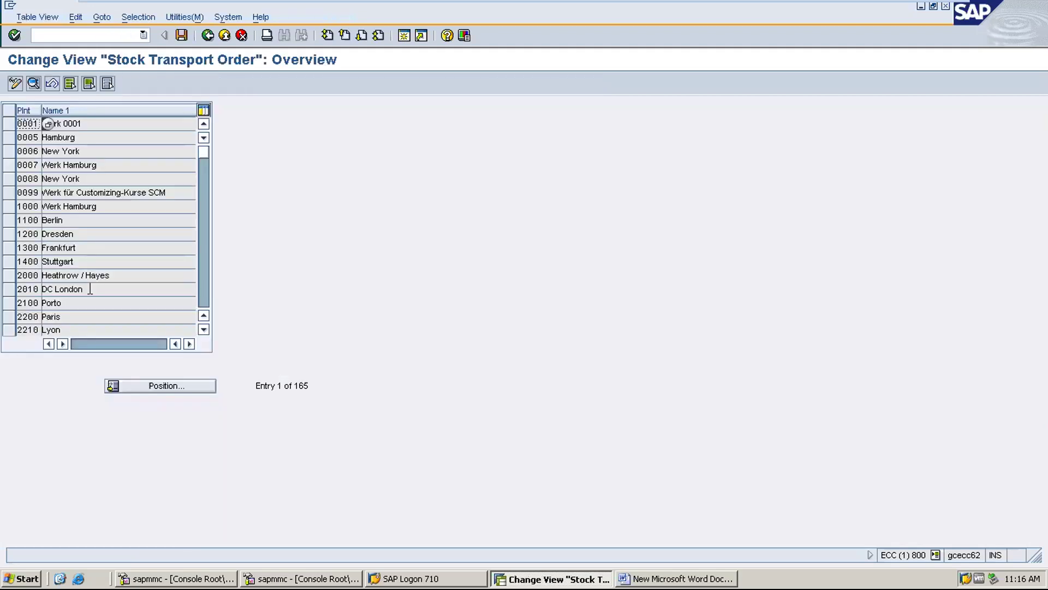
double_click(26, 316)
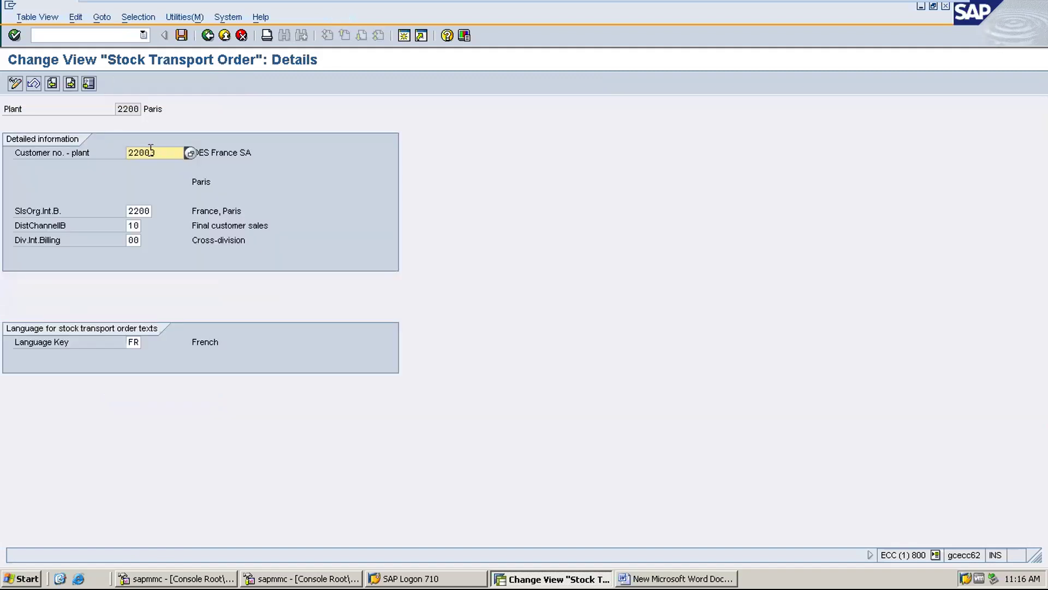
Clear plant 2200's existing shipping values and re-enter its customer number
drag(164, 151, 110, 157)
key(Delete)
key(Tab)
key(Delete)
key(Tab)
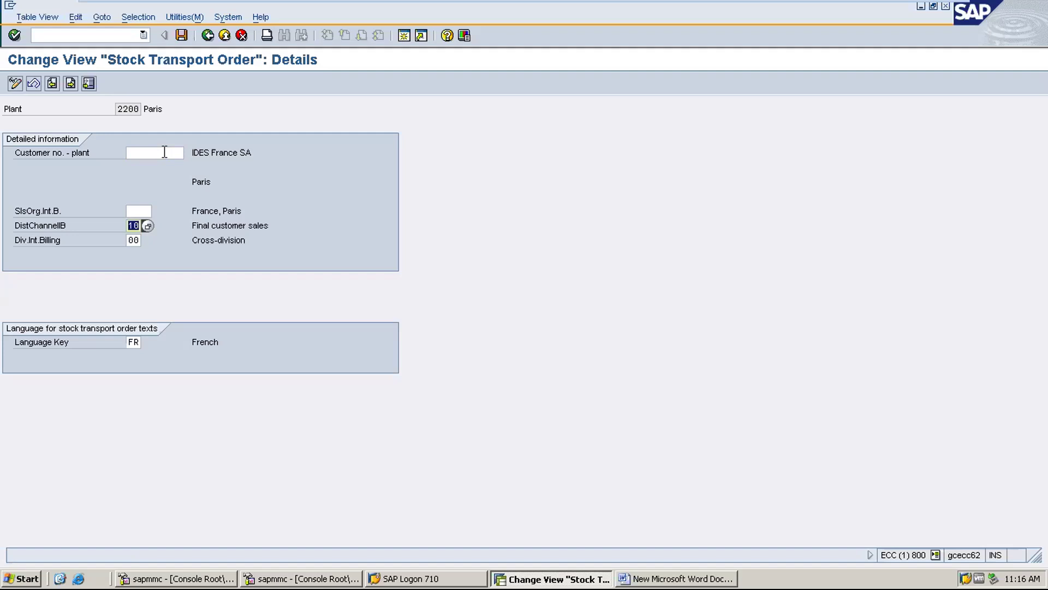
key(Delete)
key(Tab)
key(Delete)
key(Tab)
key(Delete)
click(149, 149)
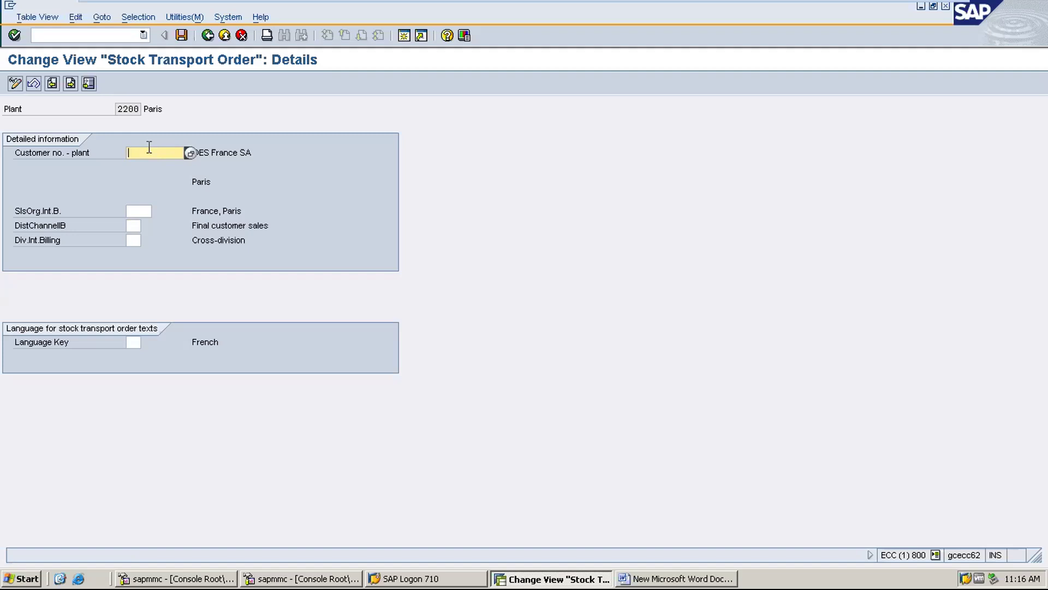
text(22000)
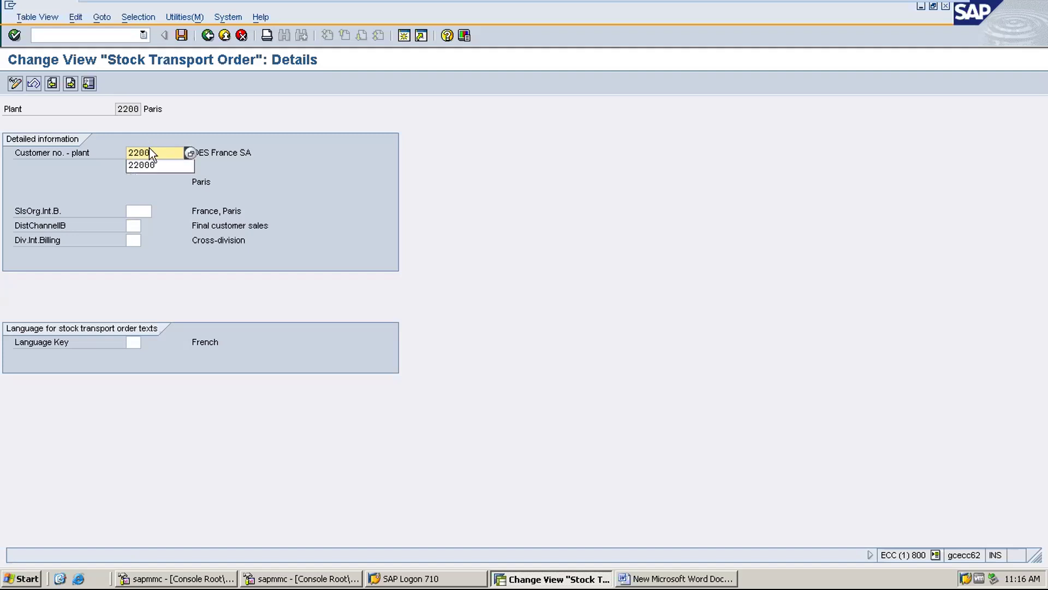
Set sales org 2200, channel 10, division 00, language FR, save, and return to the list
click(137, 210)
text(2200)
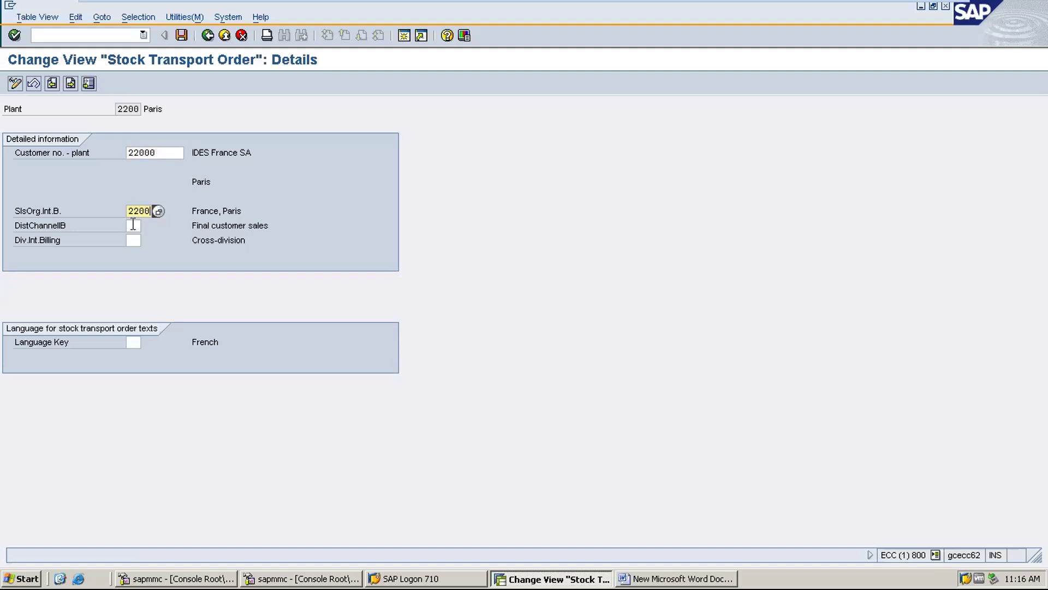
click(132, 225)
text(1)
click(133, 238)
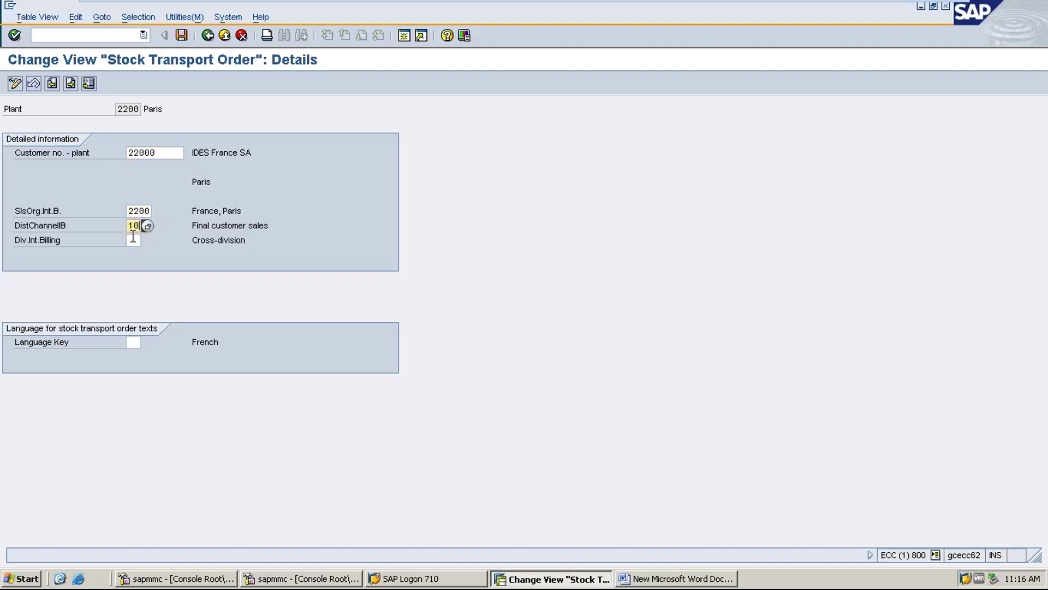
click(133, 240)
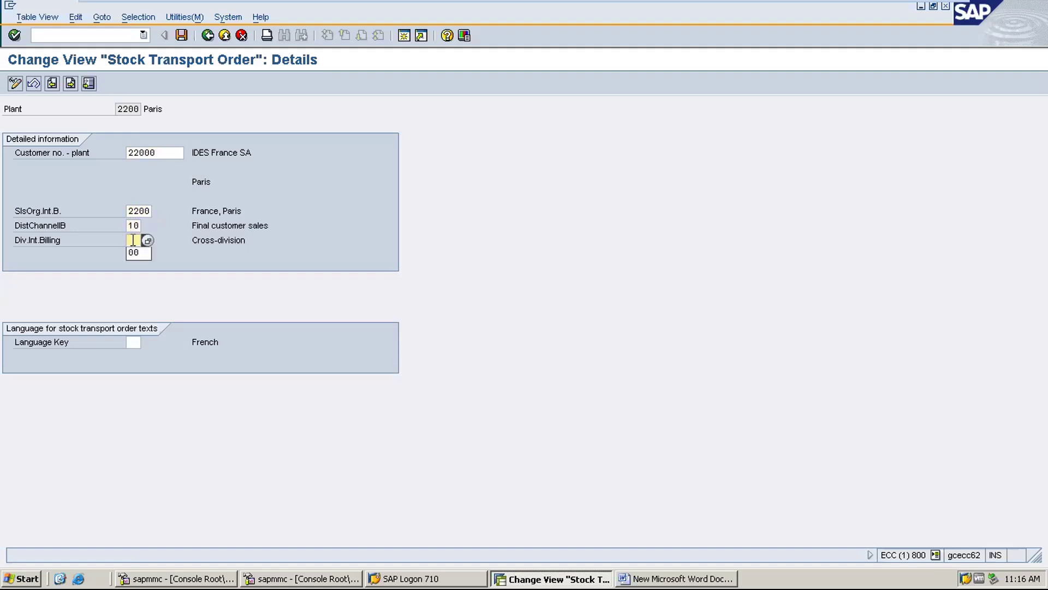
click(135, 254)
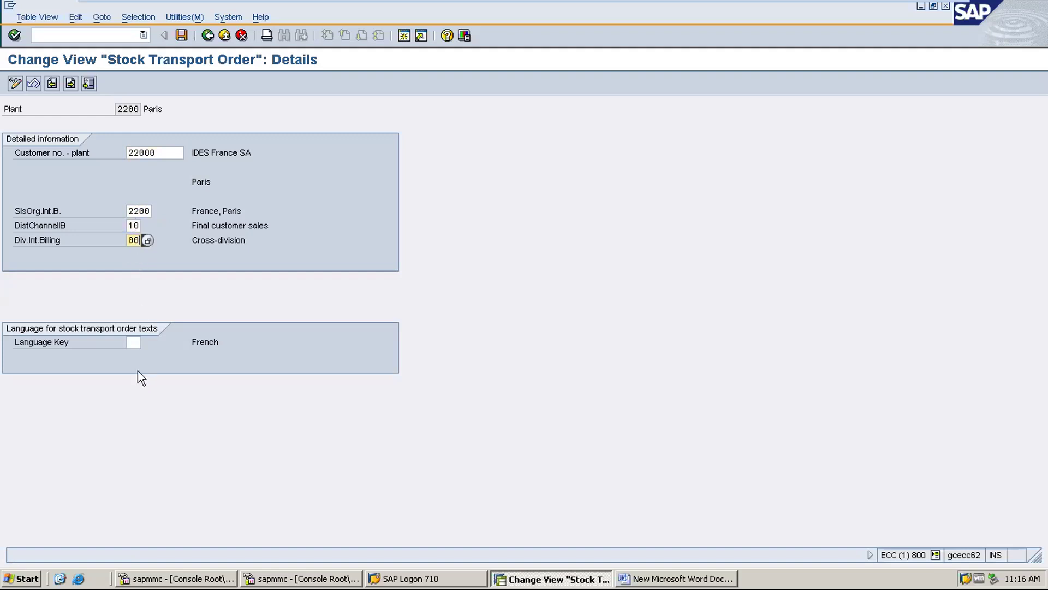
click(133, 342)
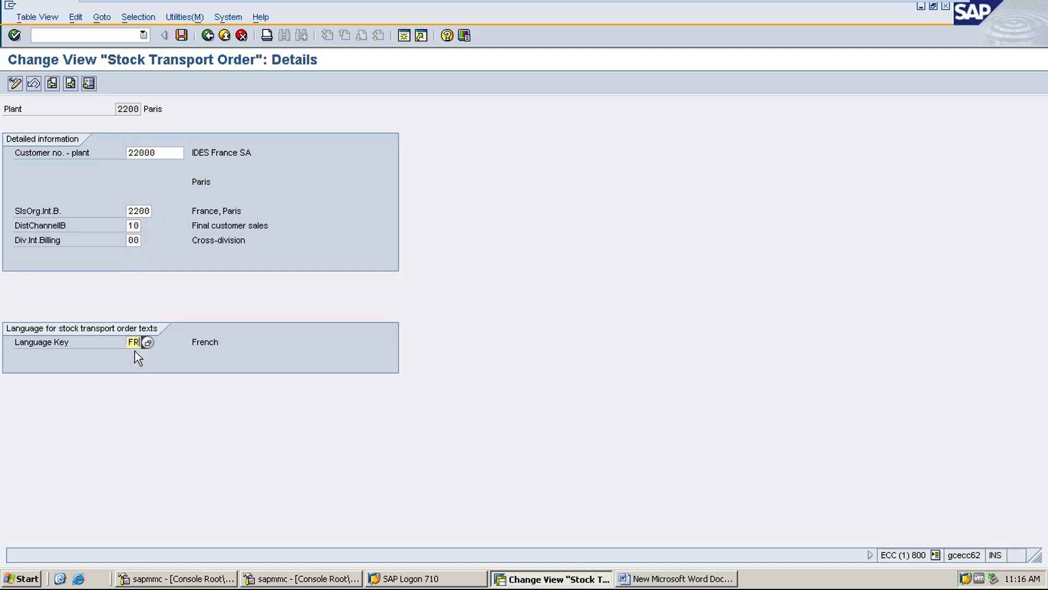
key(Return)
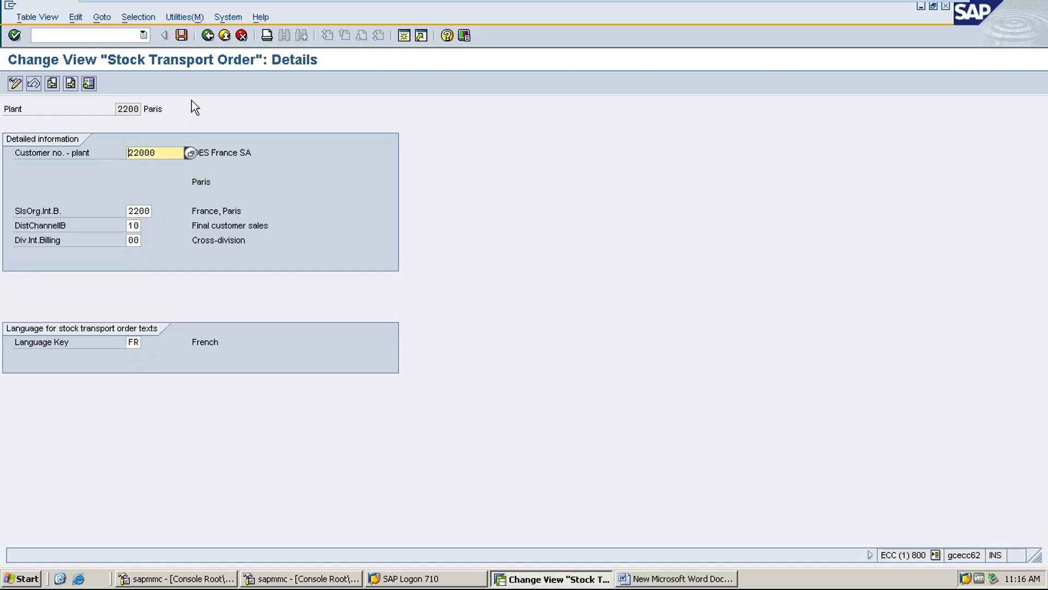
click(181, 37)
click(204, 37)
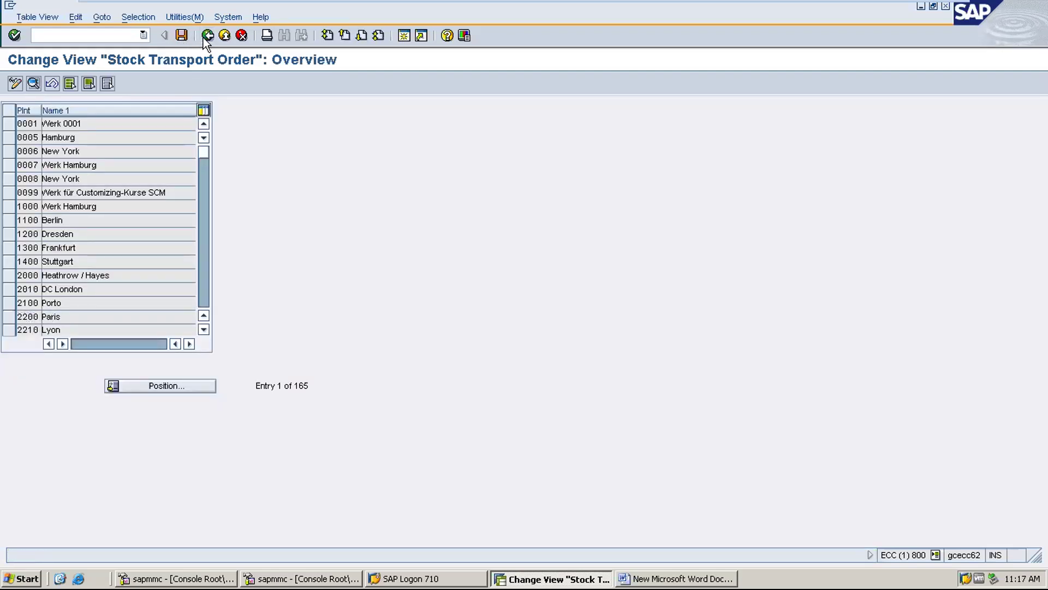
Back in the IMG tree, open Assign Delivery Type and Checking Rule
click(204, 37)
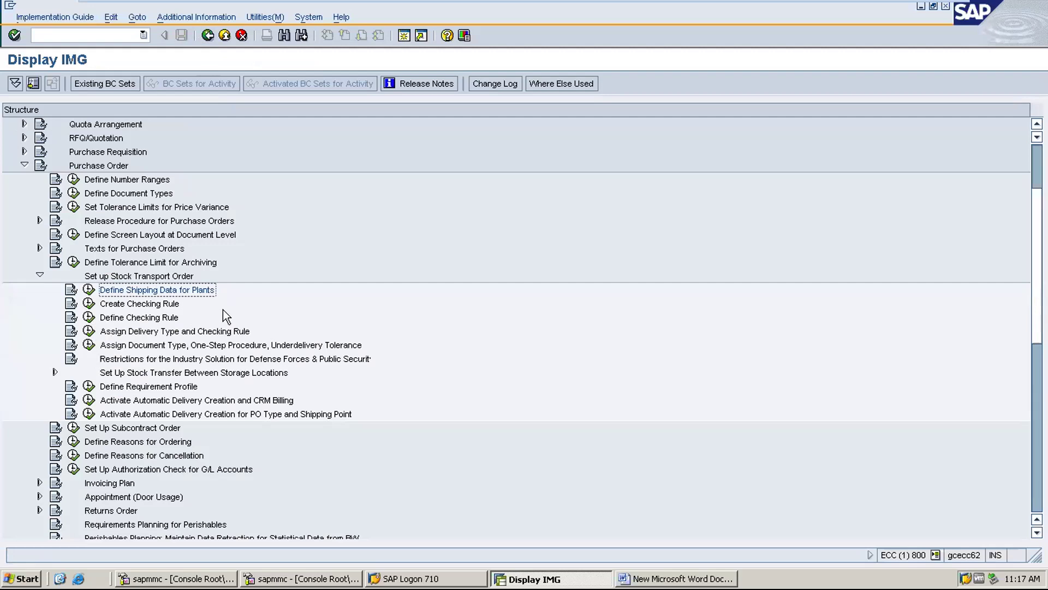
click(89, 333)
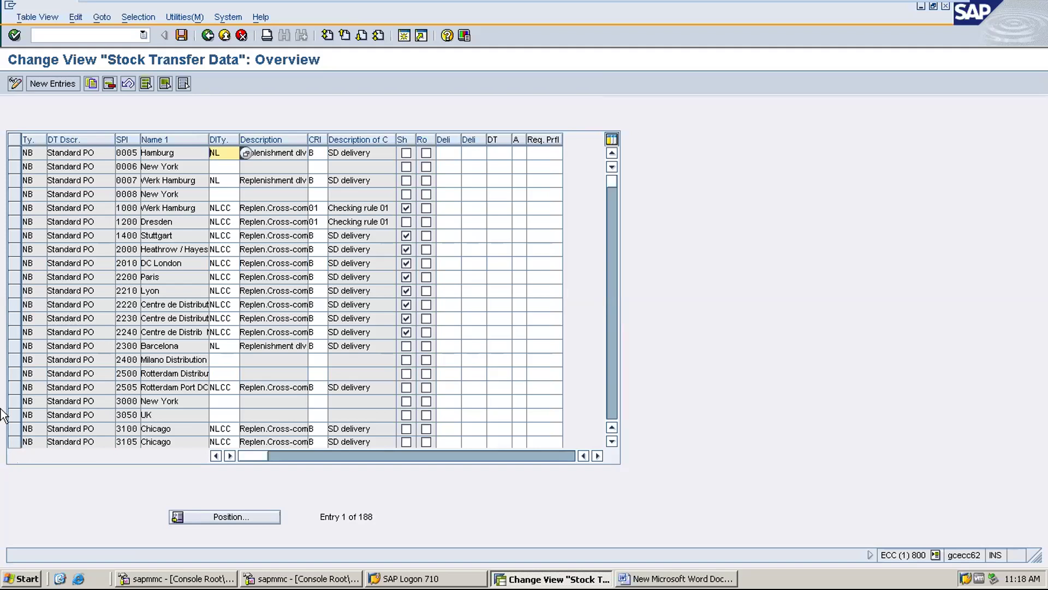
Delete the existing stock transfer data entry for plant 1200 Dresden
click(14, 209)
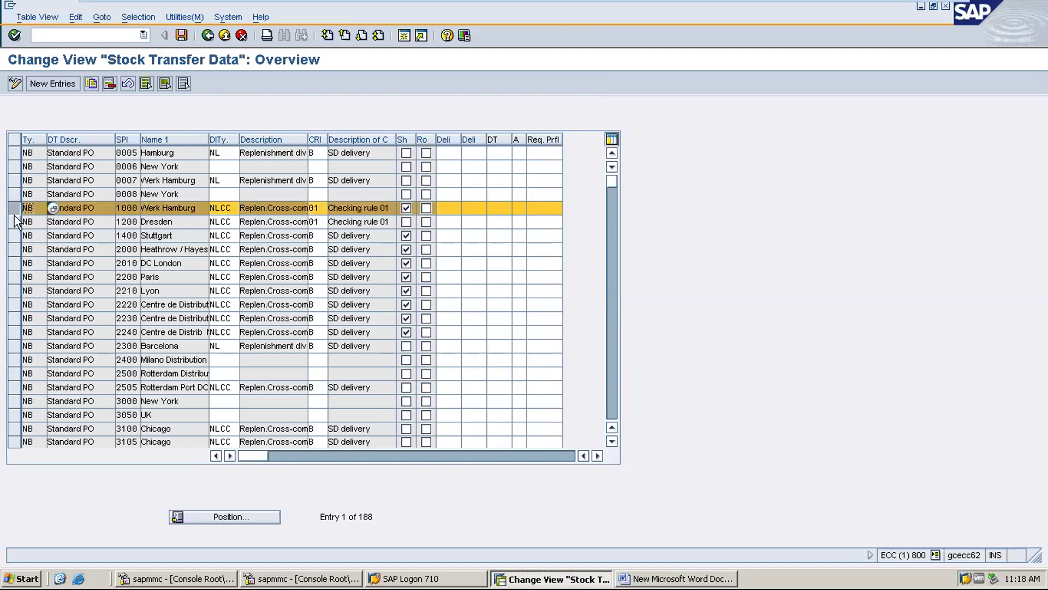
click(14, 212)
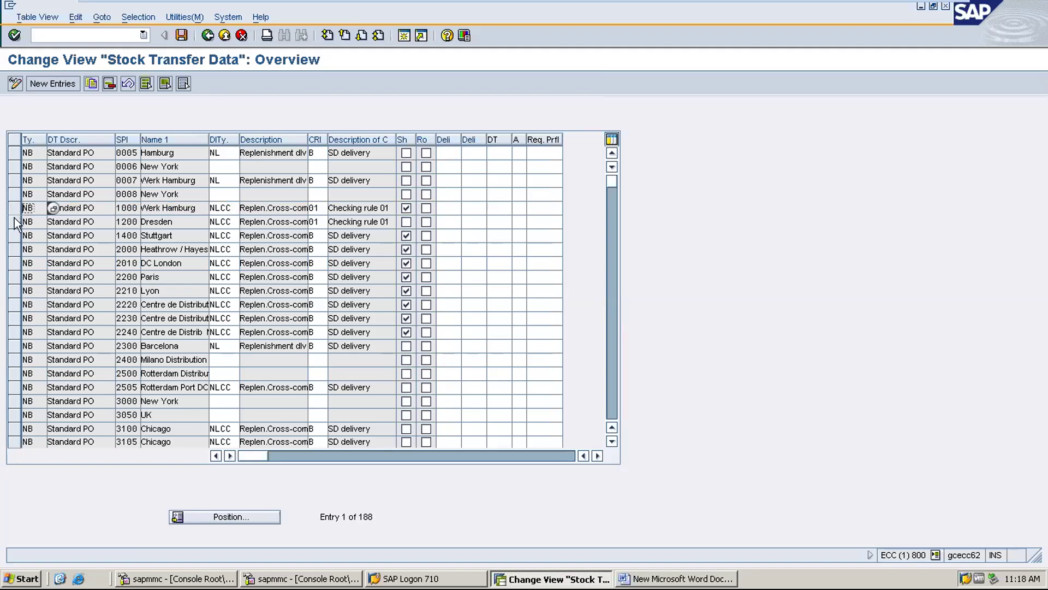
click(14, 221)
click(109, 84)
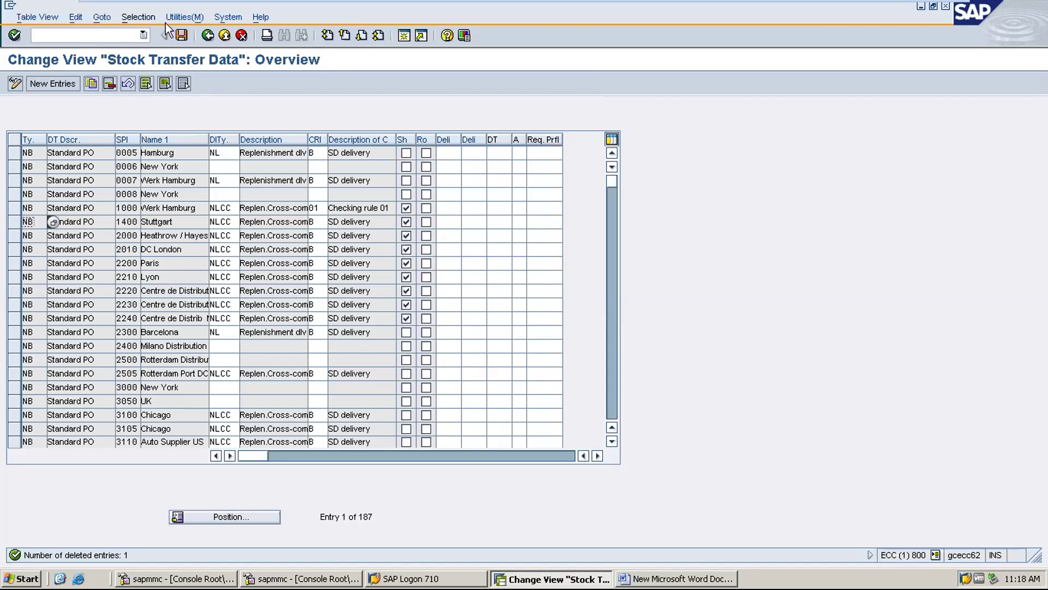
Save a new NB entry for plant 1200 with delivery type NLCC and checking rule 01
click(48, 83)
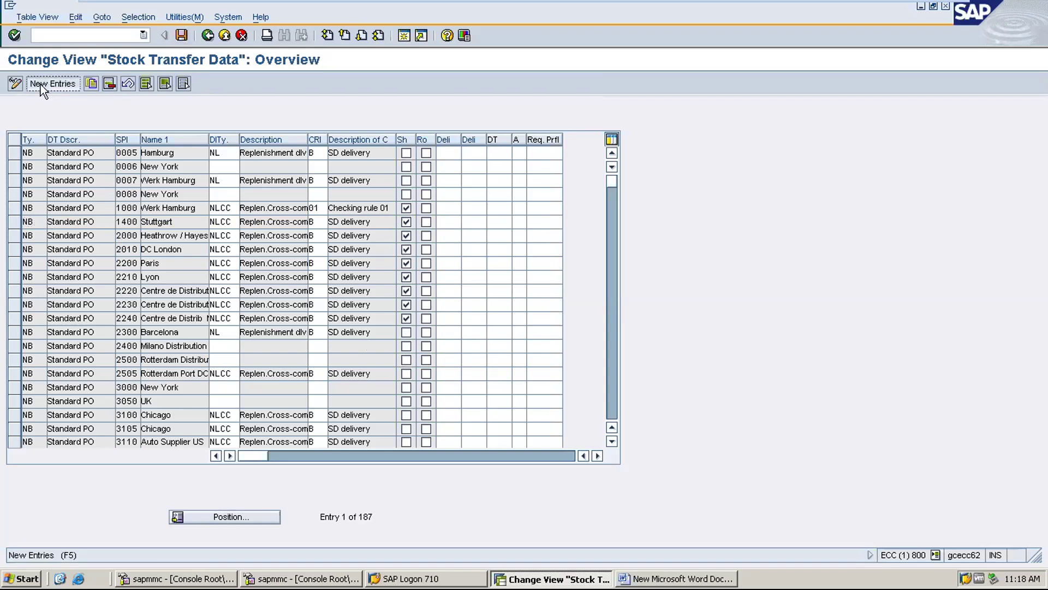
text(NB)
key(Tab)
text(1200)
key(Tab)
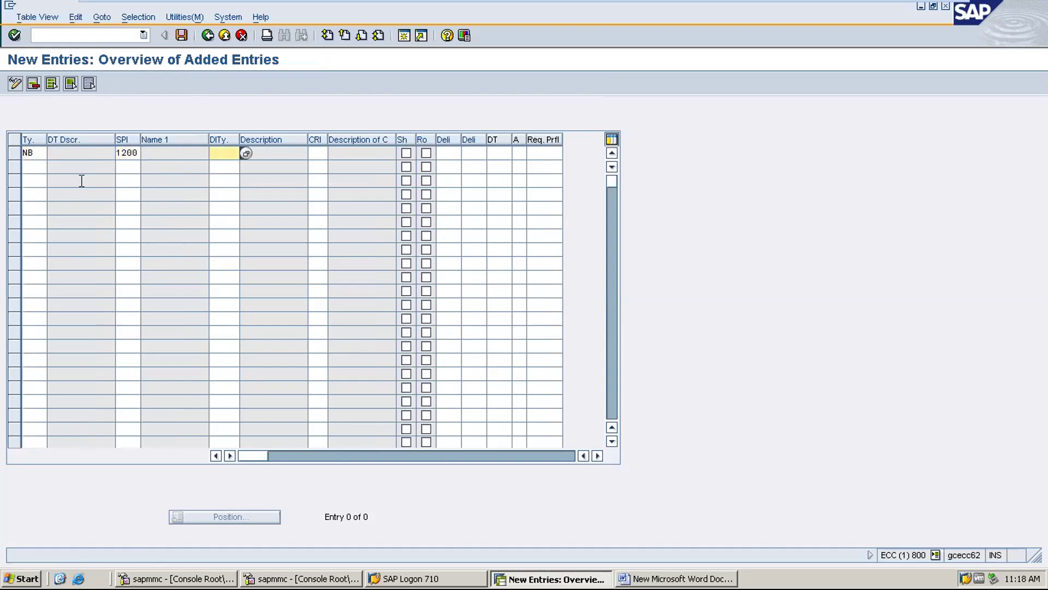
text(NLCC)
key(Tab)
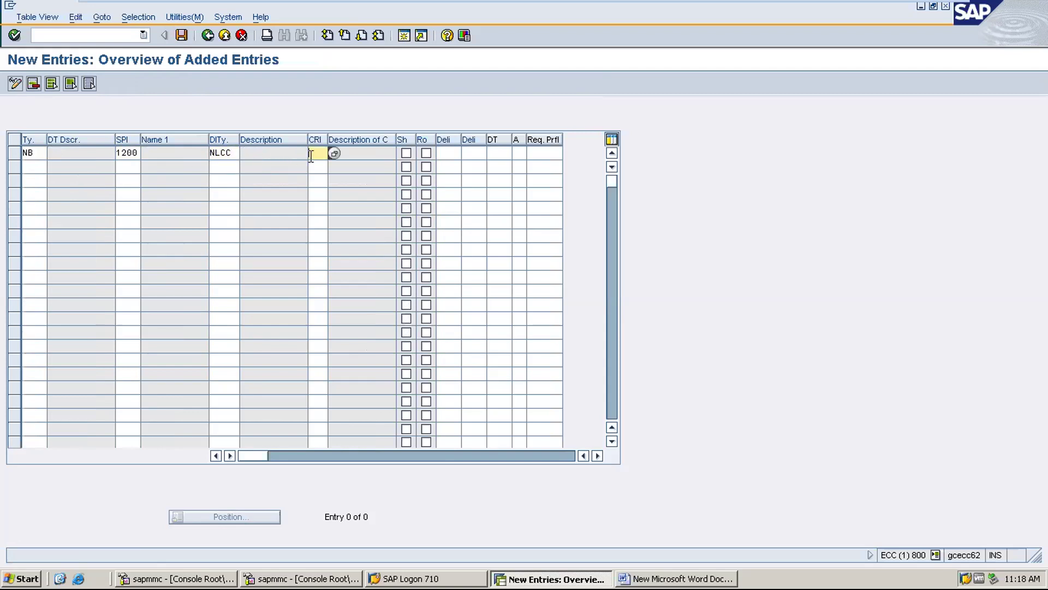
text(01)
key(ctrl+s)
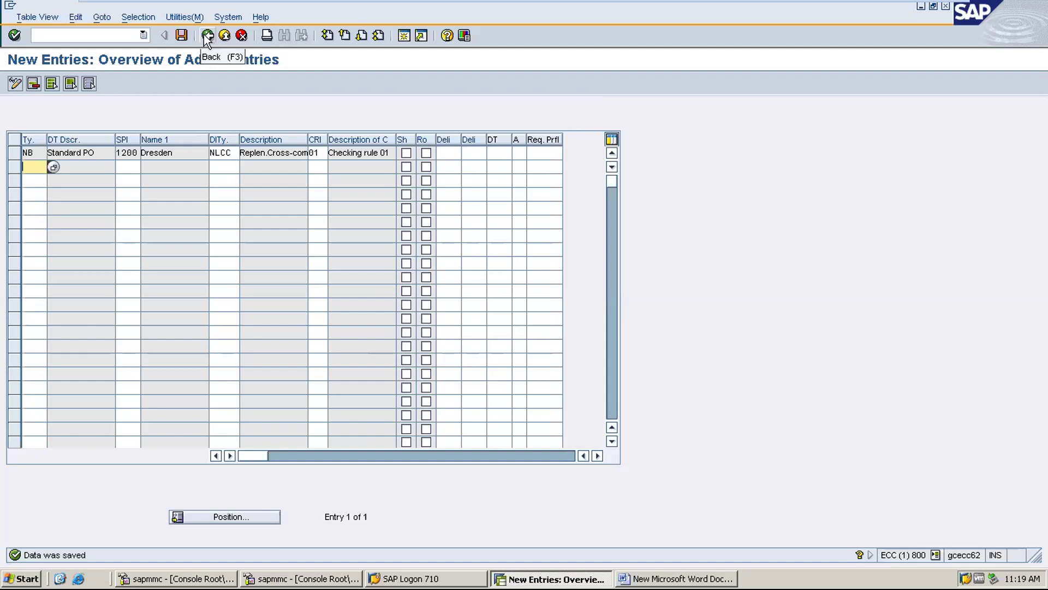
click(206, 35)
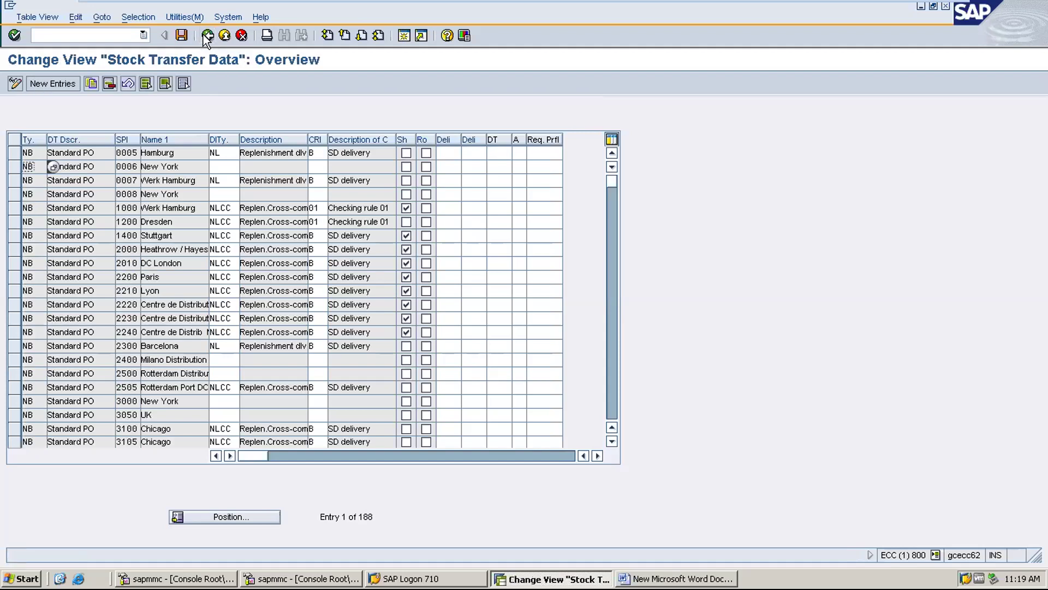
click(208, 36)
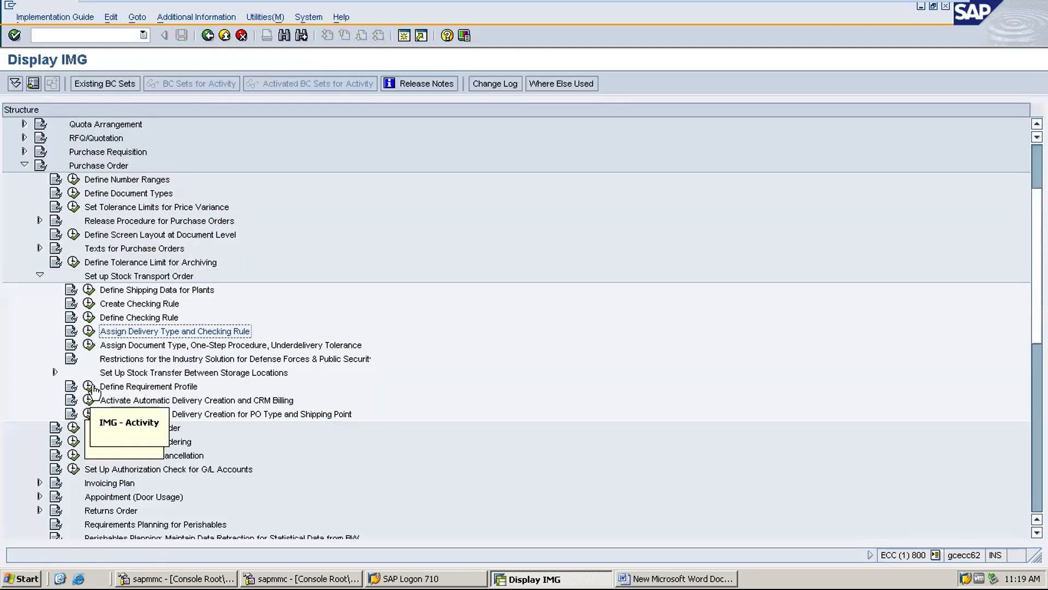
Delete and save removal of the existing 1200 to 2200 NB document type entry
click(89, 345)
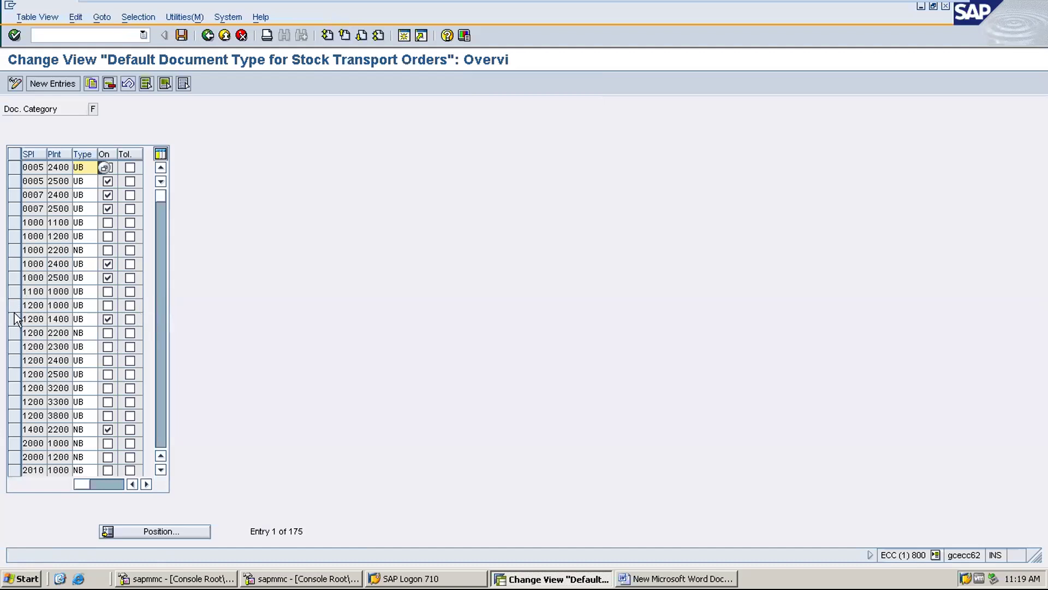
click(14, 333)
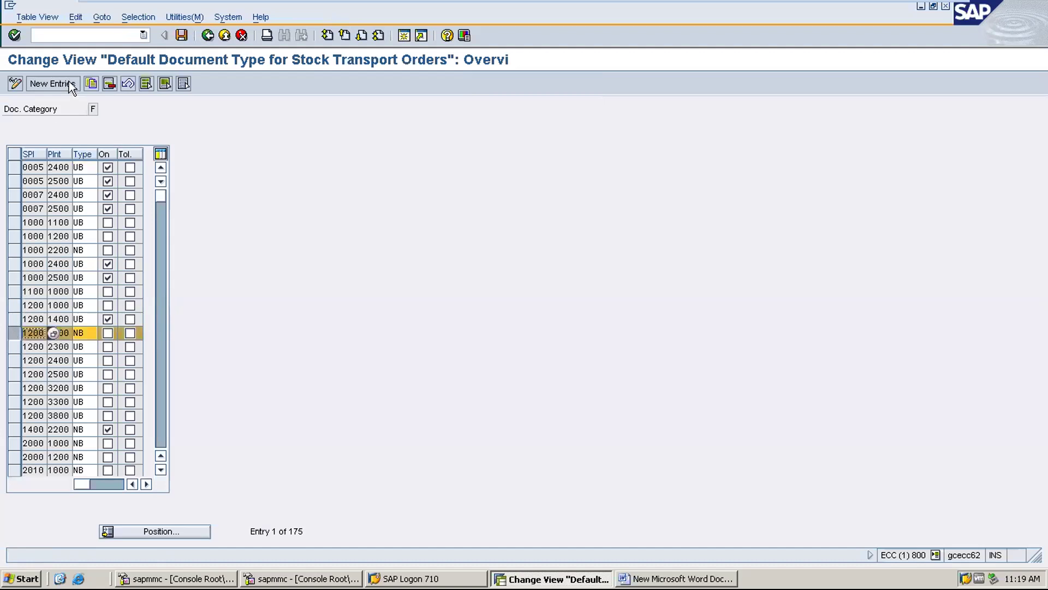
click(109, 83)
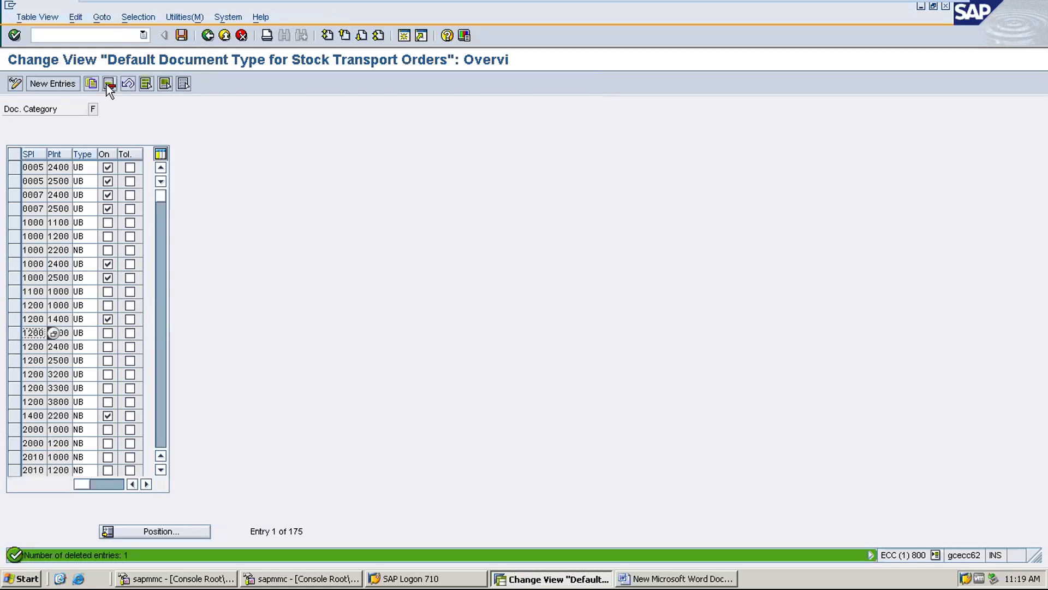
click(186, 38)
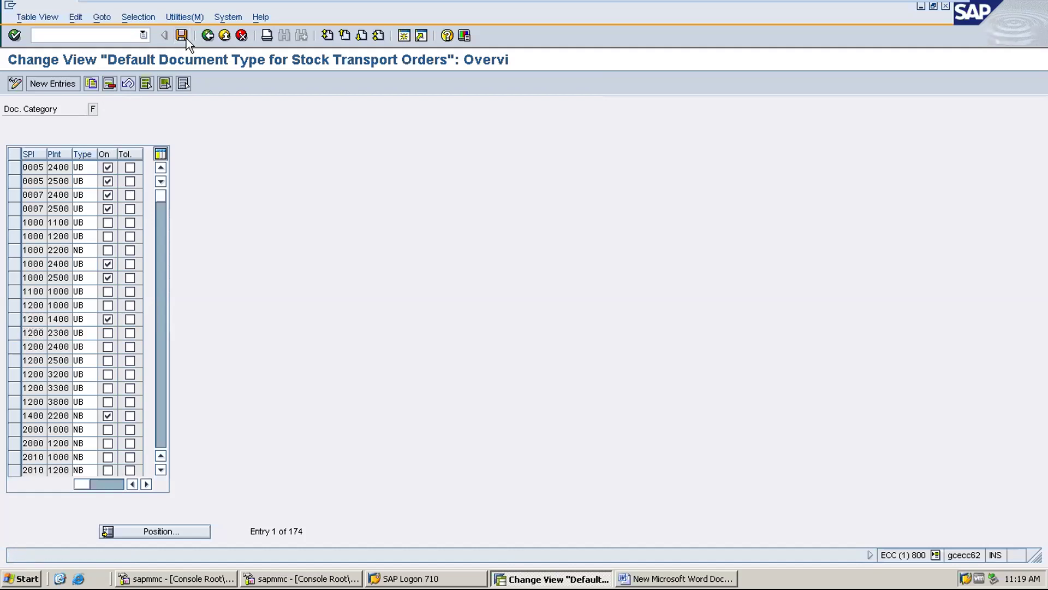
Add and save a new NB document type entry for receiving plant 2200
click(57, 86)
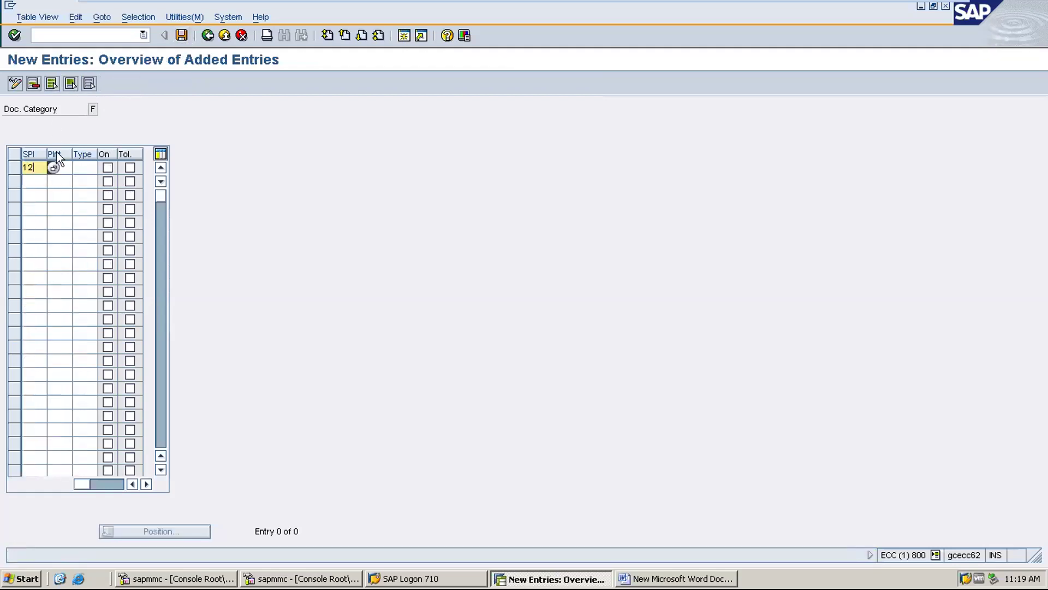
text(2200)
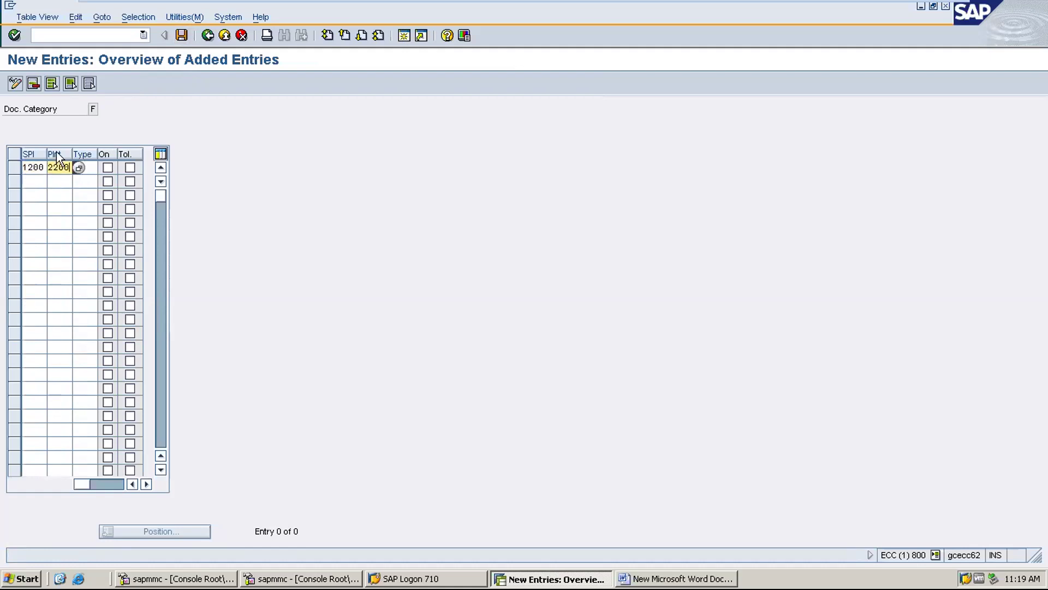
key(Tab)
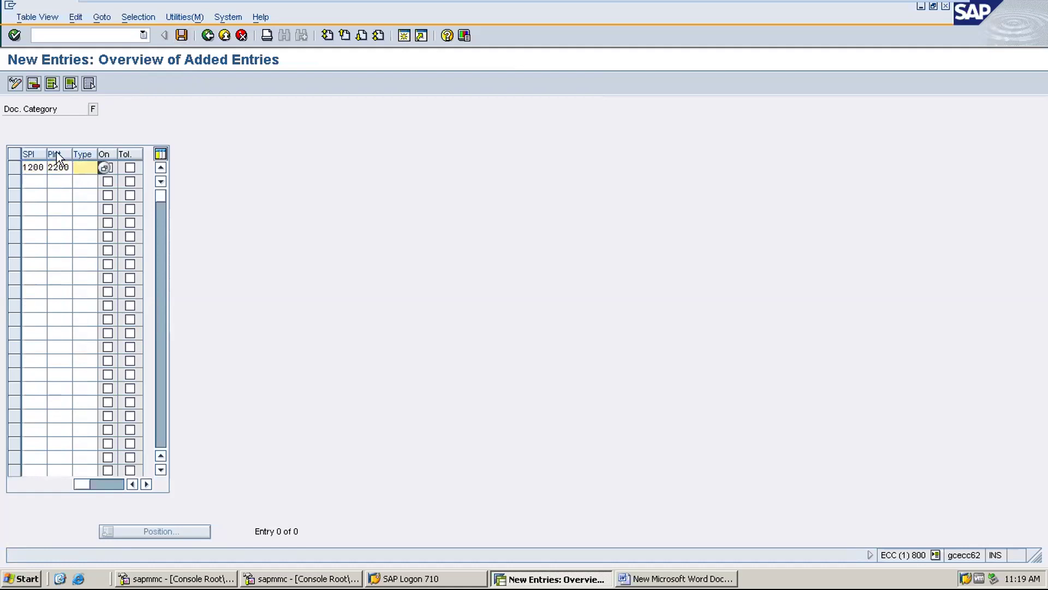
text(NB)
key(Return)
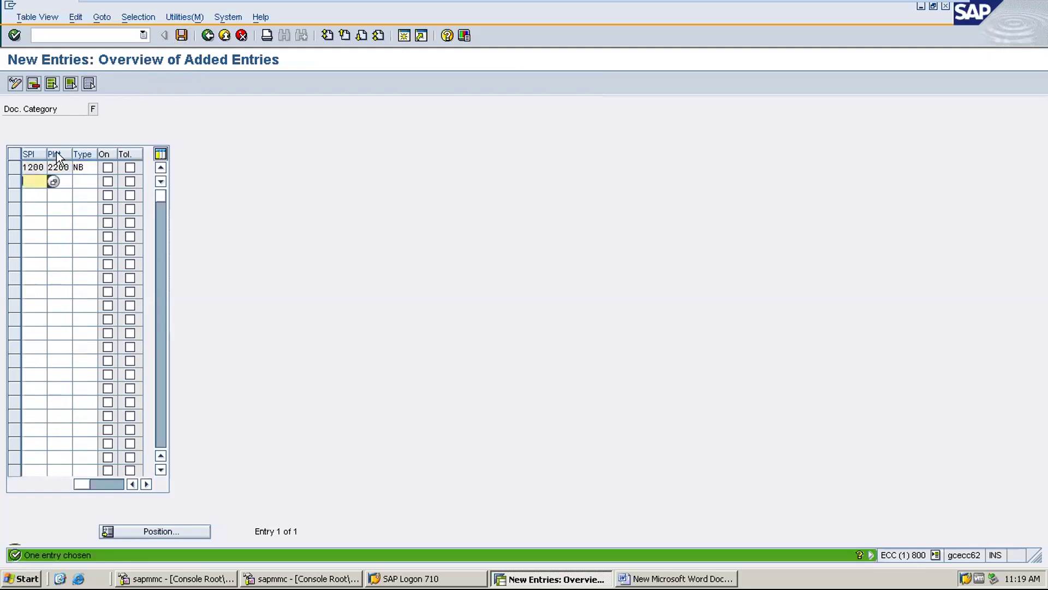
click(181, 34)
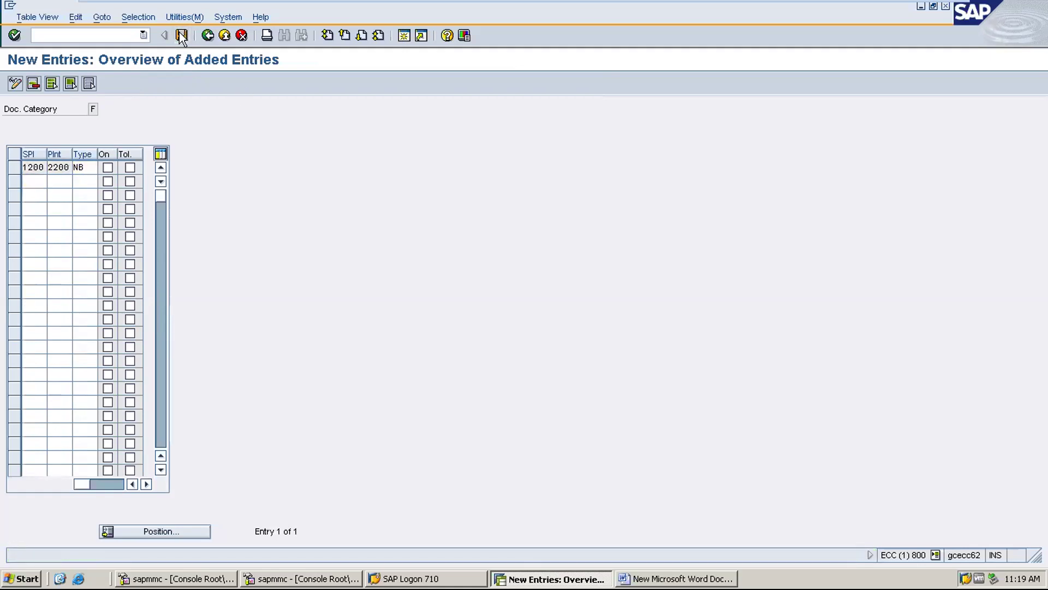
click(207, 36)
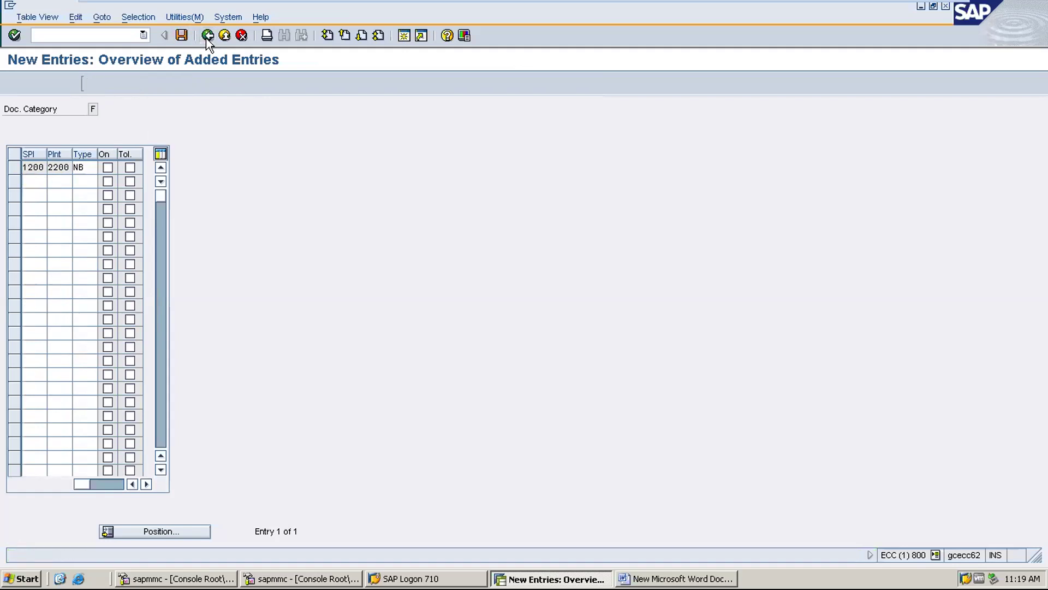
click(181, 34)
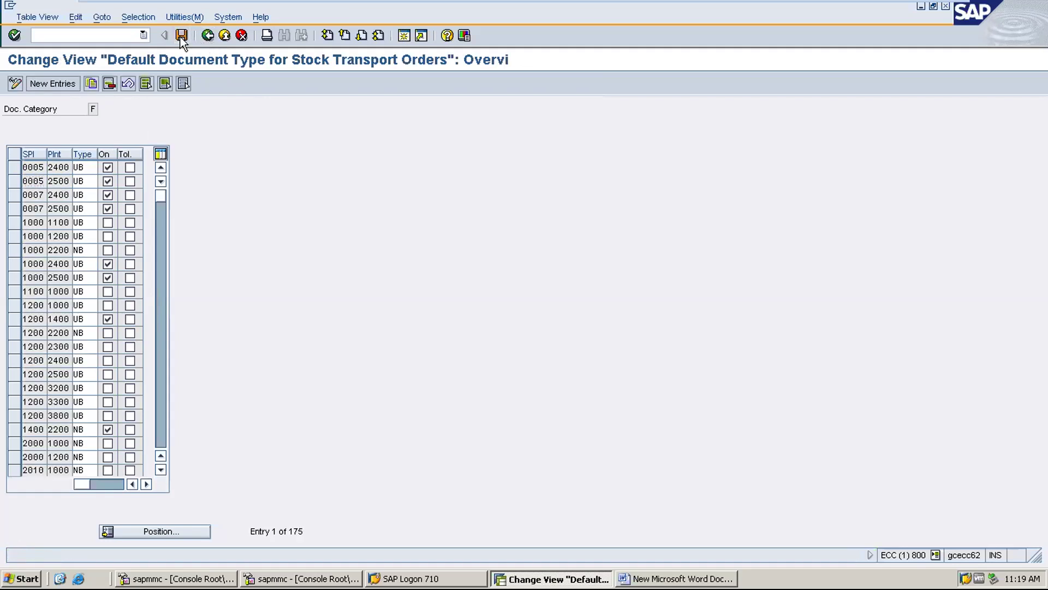
Pick purchasing organization 2200 and purchasing group 000 from the input history
click(207, 36)
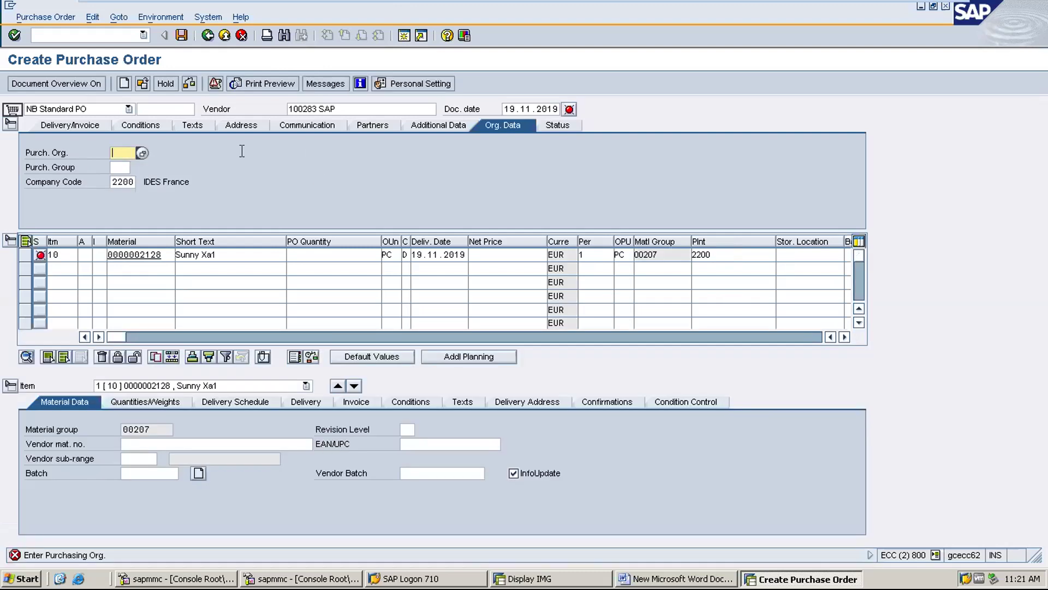
key(BackSpace)
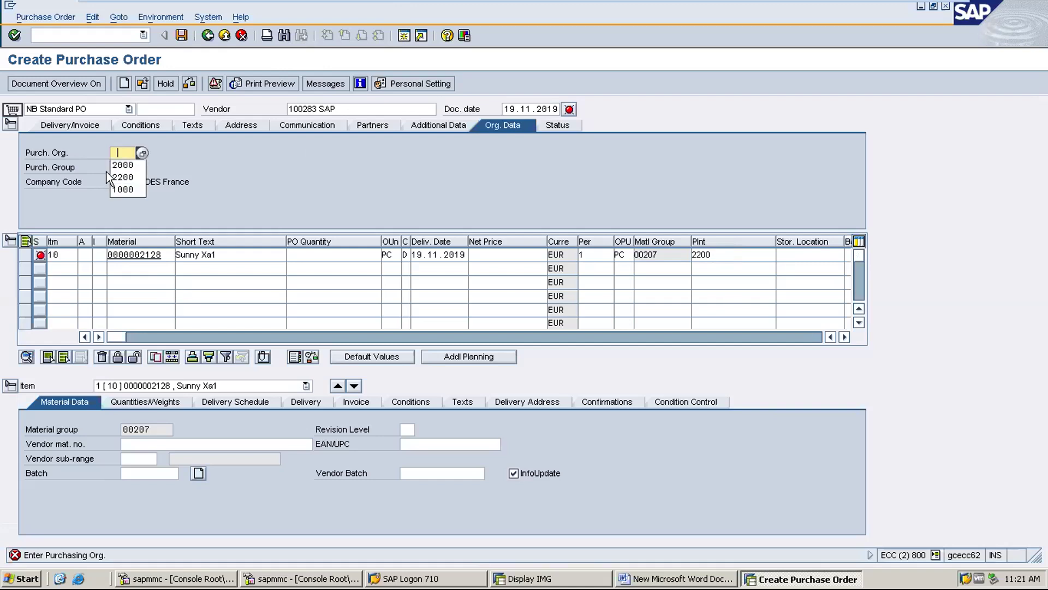
click(124, 176)
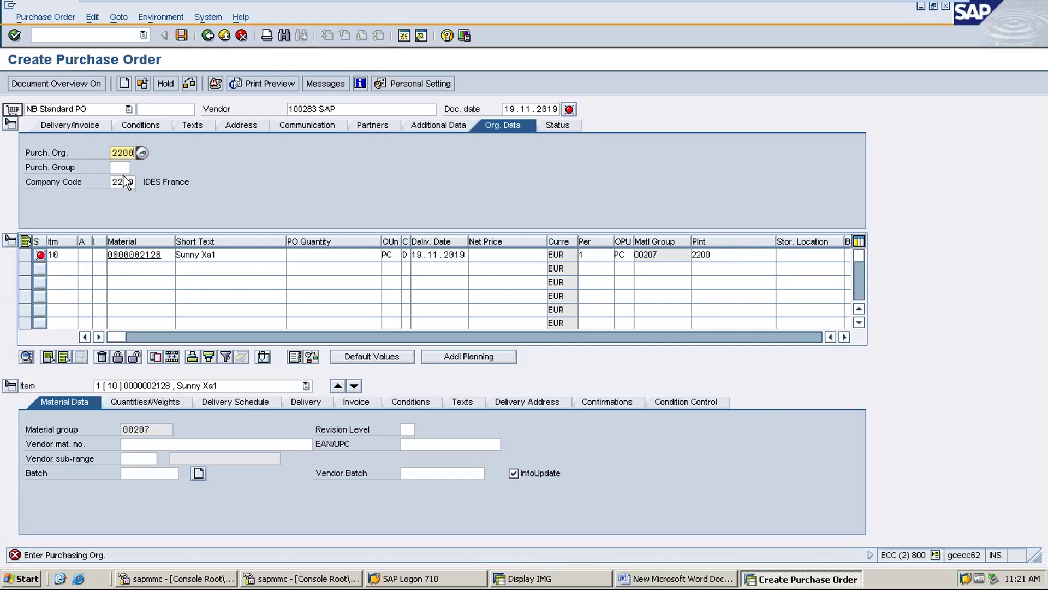
click(118, 169)
key(BackSpace)
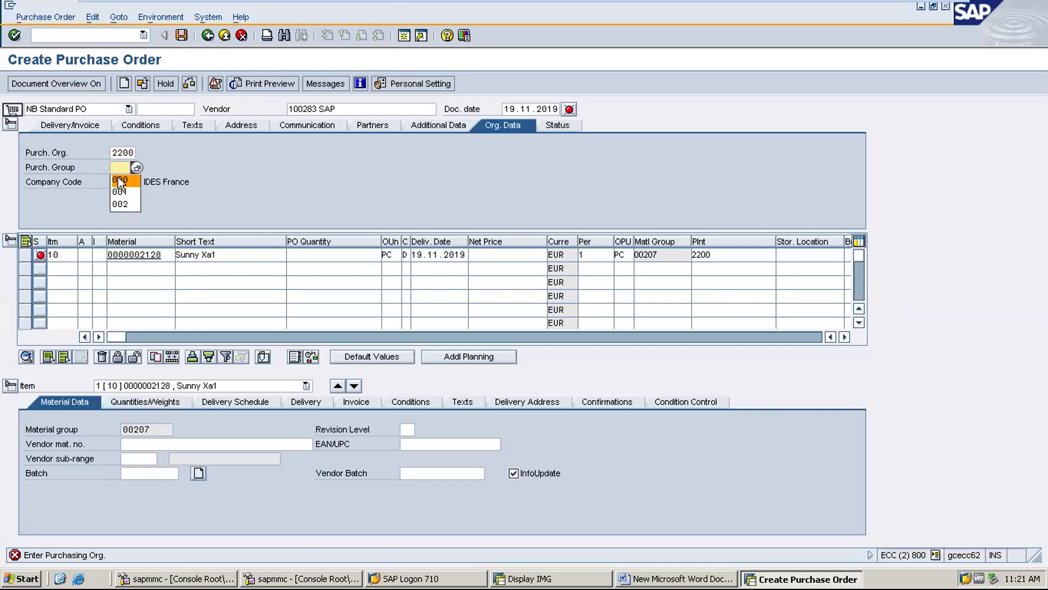
click(121, 182)
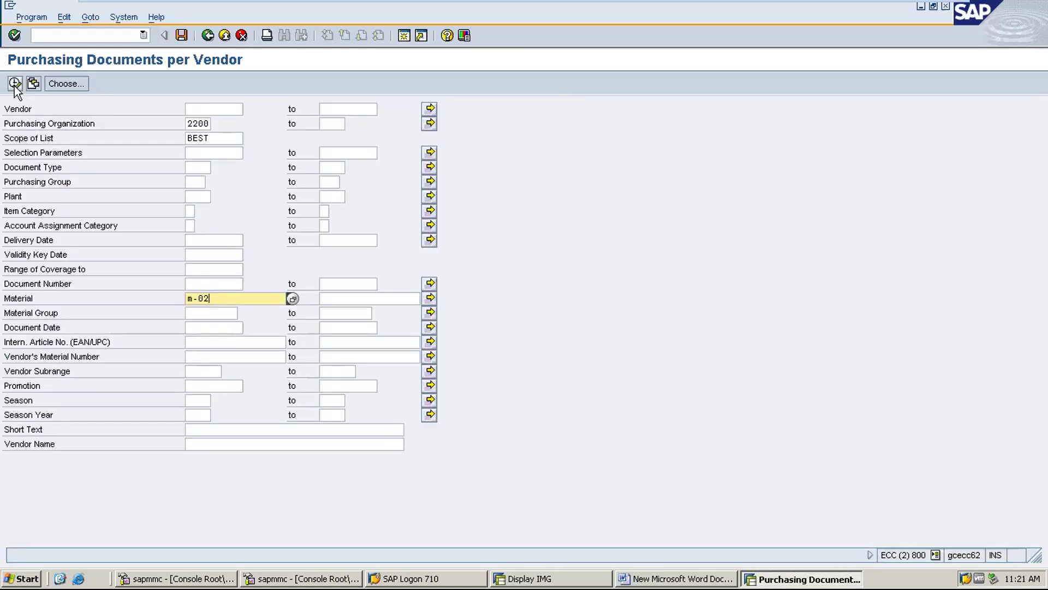
Run the ME2L report and open the listed standard PO for M-02 at plant 2200
click(14, 83)
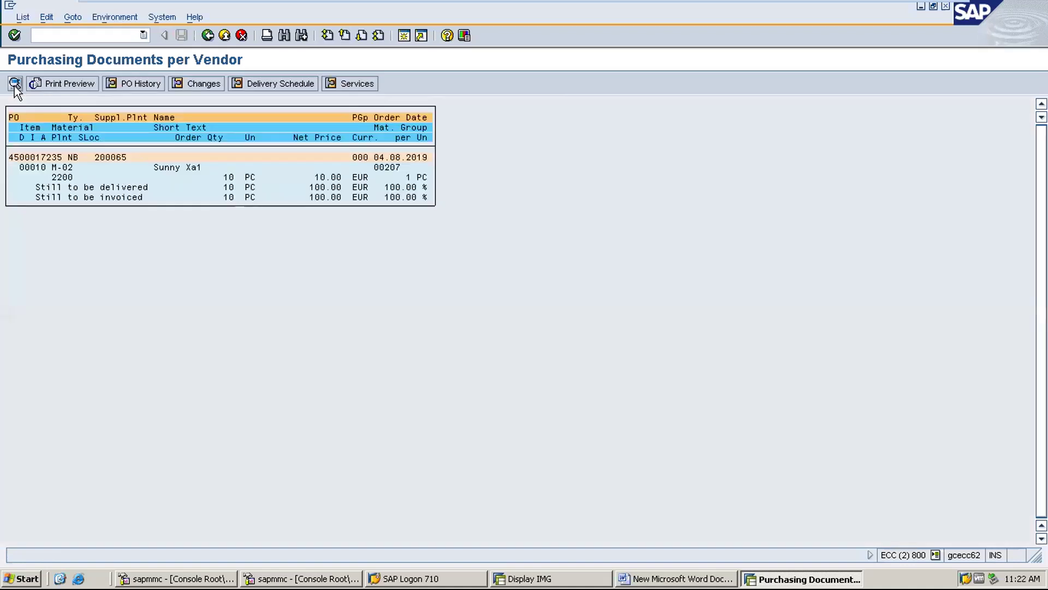
double_click(39, 158)
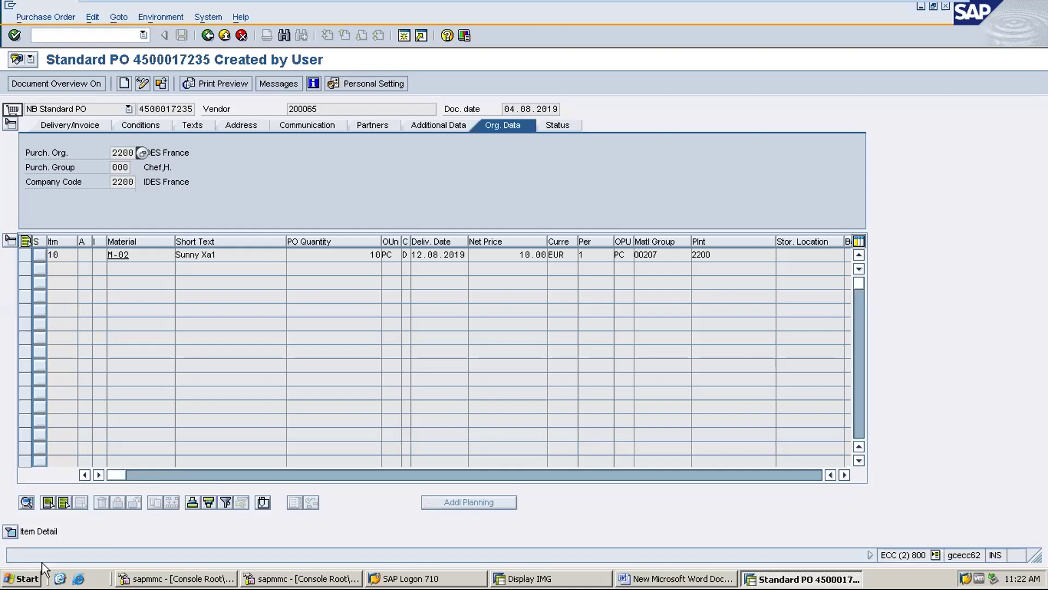
Show the item detail shipping data and highlight delivery type NLCC
click(38, 530)
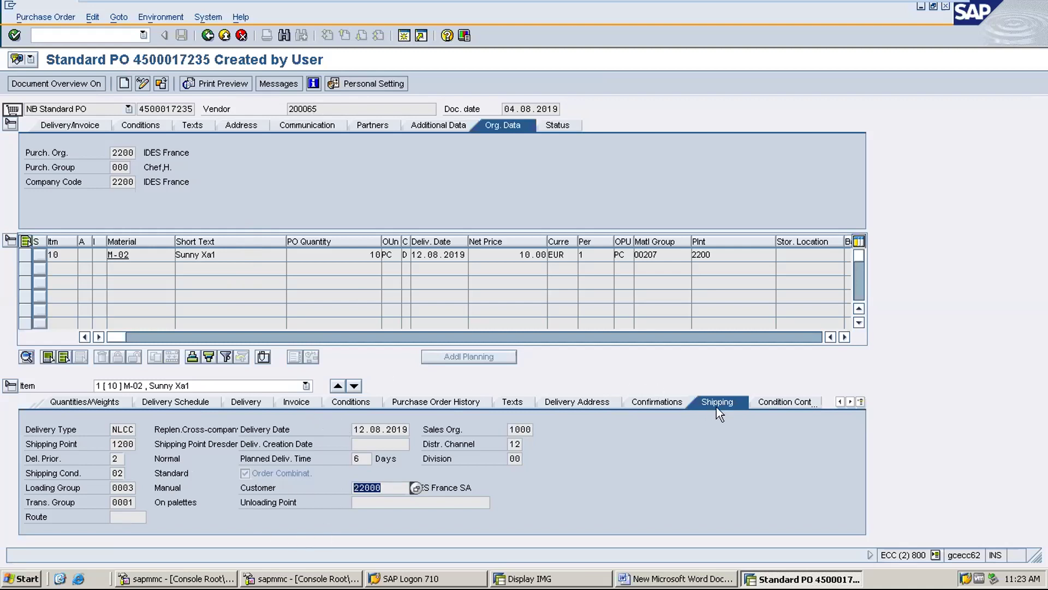
drag(113, 429, 135, 429)
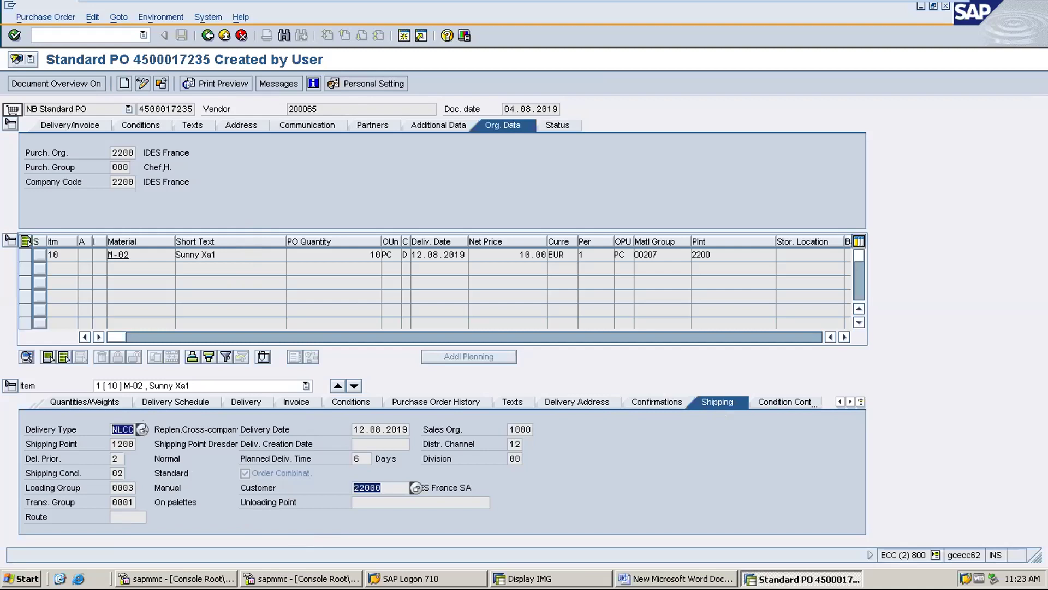